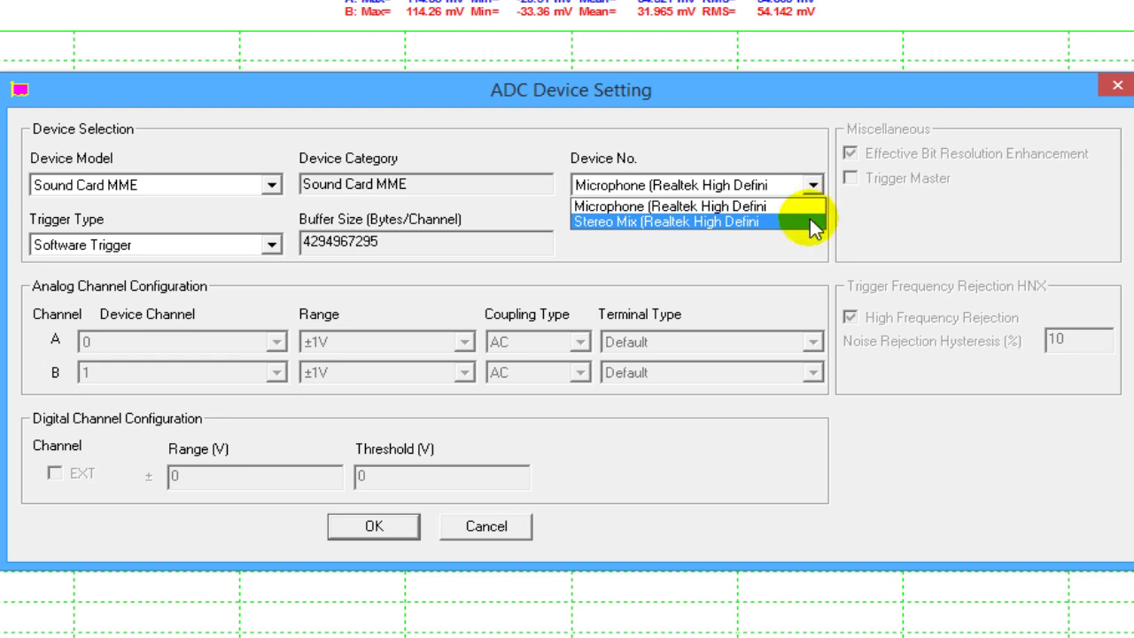
Set the ADC device number to Stereo Mix (Realtek High Defini) and apply the device setting.
{"action": "left_click", "coordinate": [810, 222]}
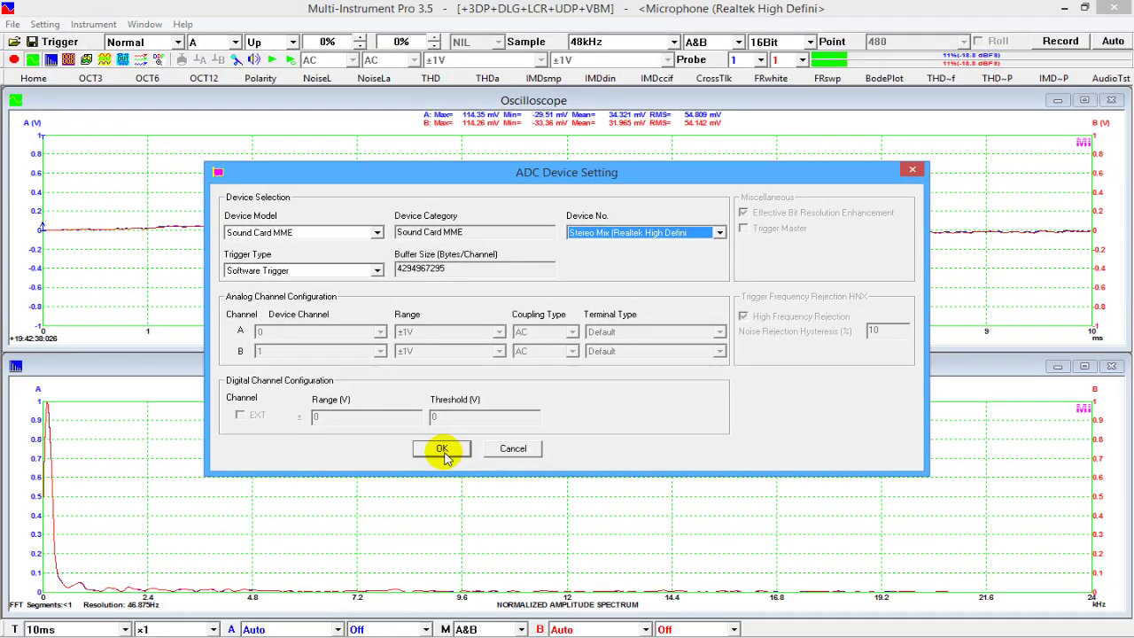
{"action": "left_click", "coordinate": [406, 498]}
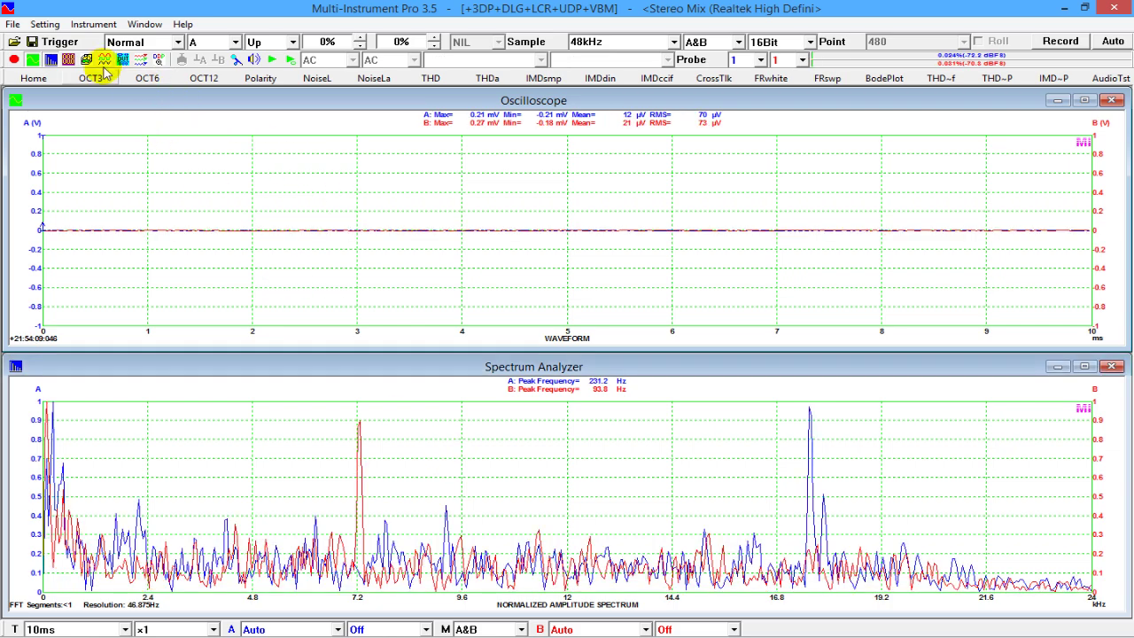
Open the Signal Generator, start its 1000 Hz sine output, and start the oscilloscope acquisition.
{"action": "left_click", "coordinate": [105, 59]}
{"action": "left_click_drag", "start_coordinate": [124, 57], "coordinate": [1003, 24]}
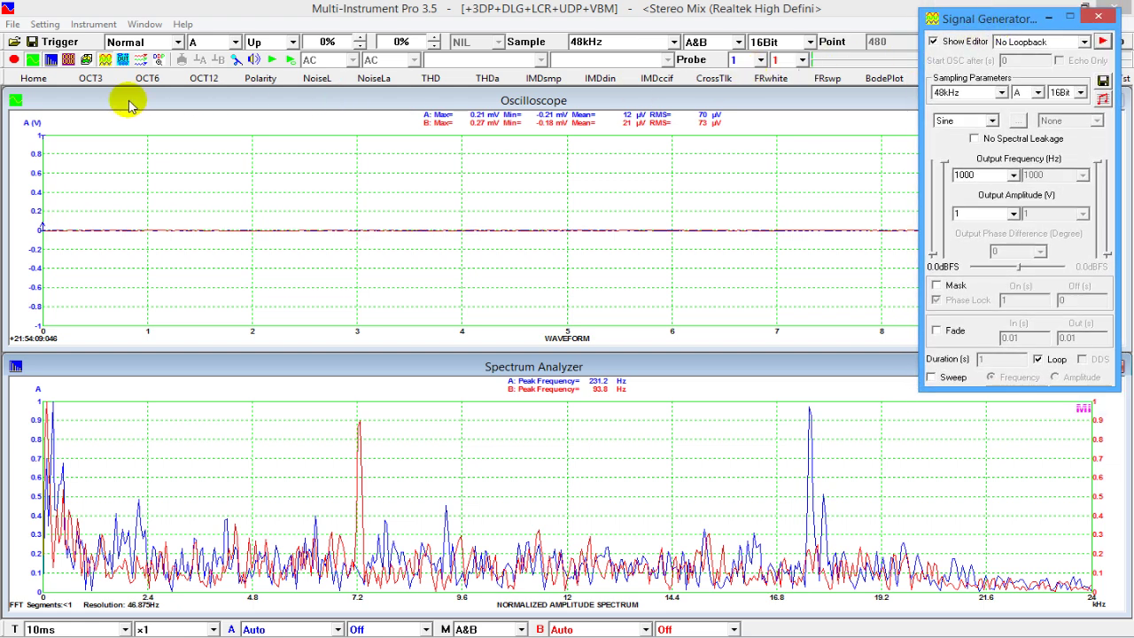
{"action": "left_click", "coordinate": [1103, 41]}
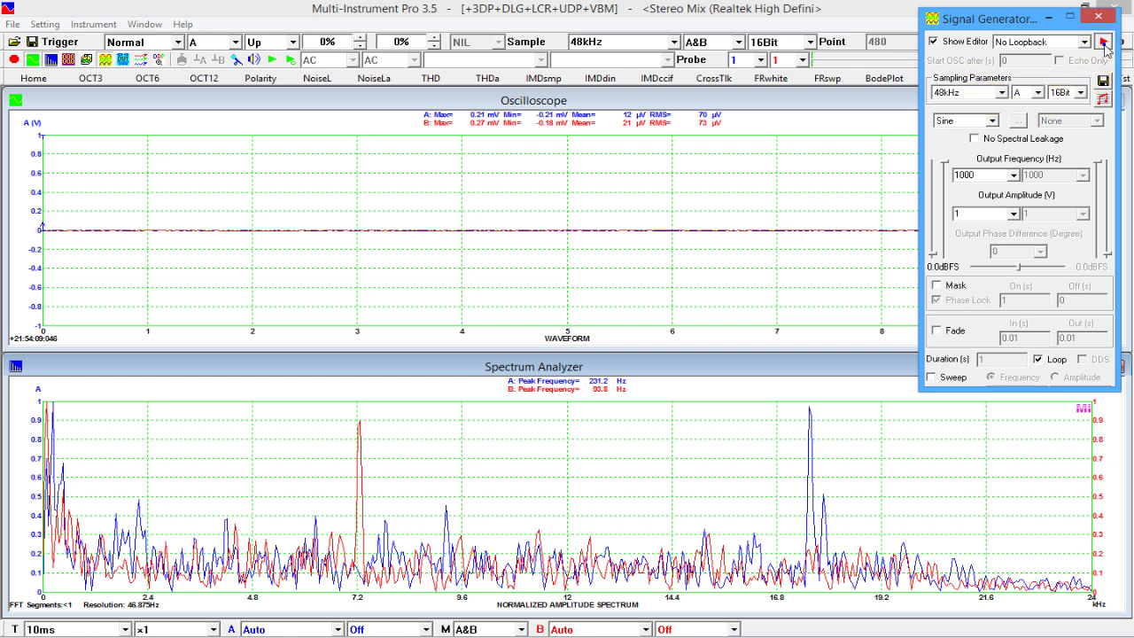
{"action": "left_click", "coordinate": [13, 59]}
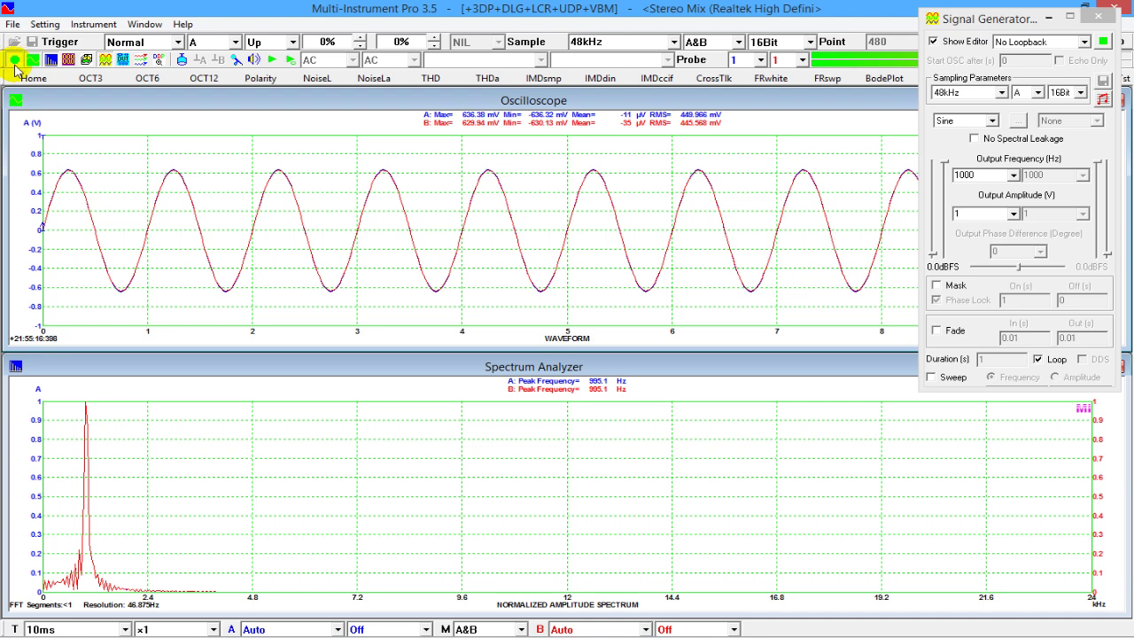
Set the Spectrum Analyzer type to Auto Correlation.
{"action": "left_click", "coordinate": [622, 487]}
{"action": "left_click", "coordinate": [540, 629]}
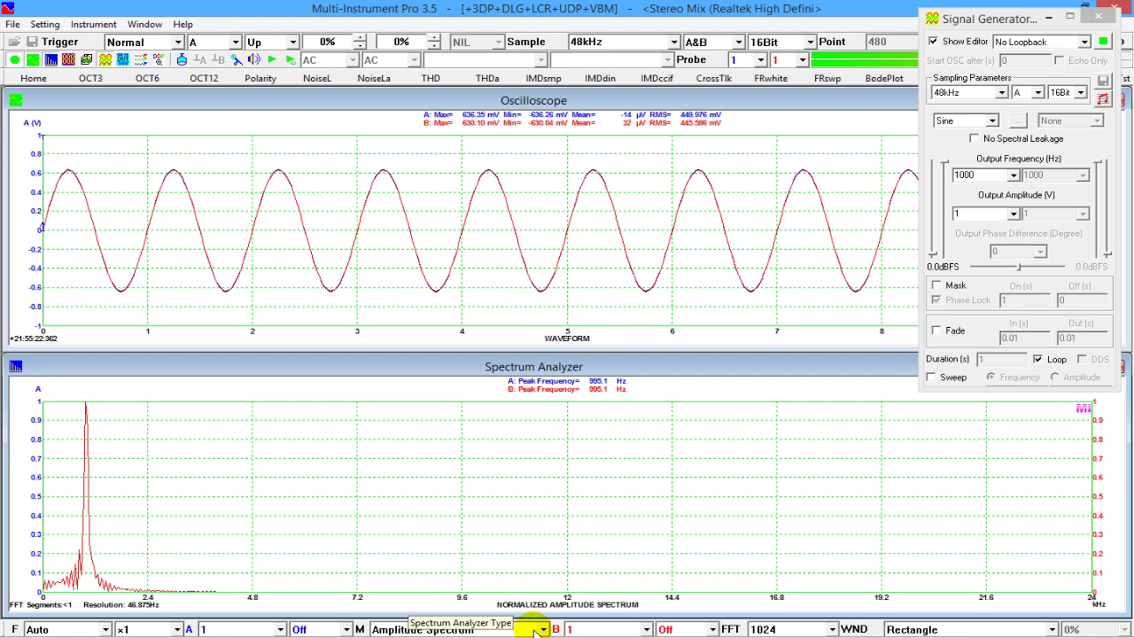
{"action": "left_click", "coordinate": [538, 629]}
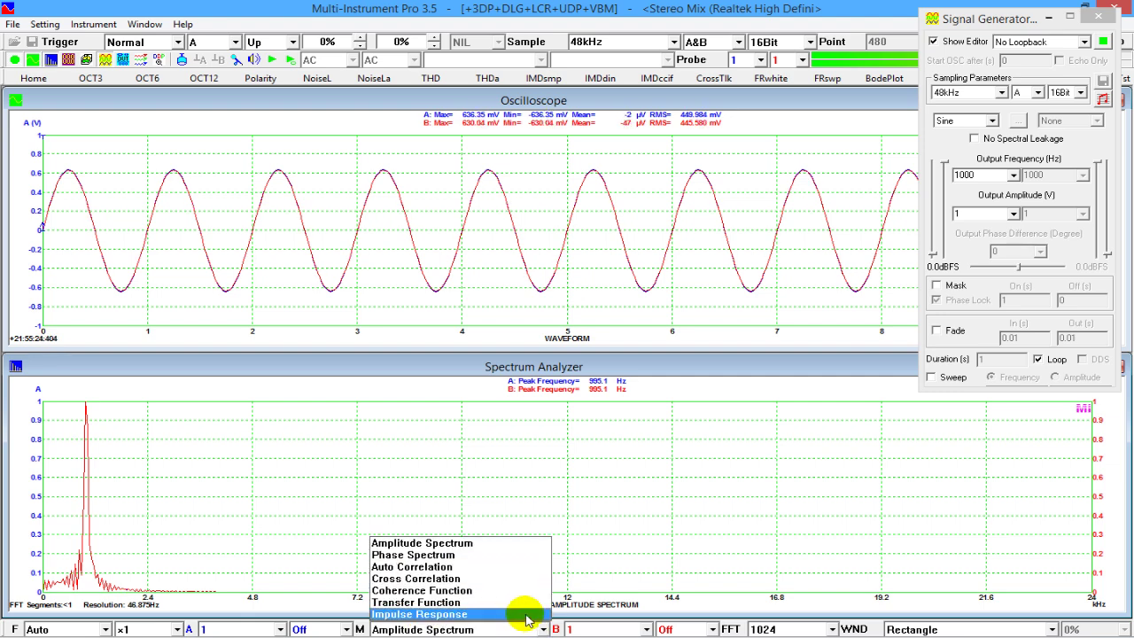
{"action": "left_click", "coordinate": [506, 568]}
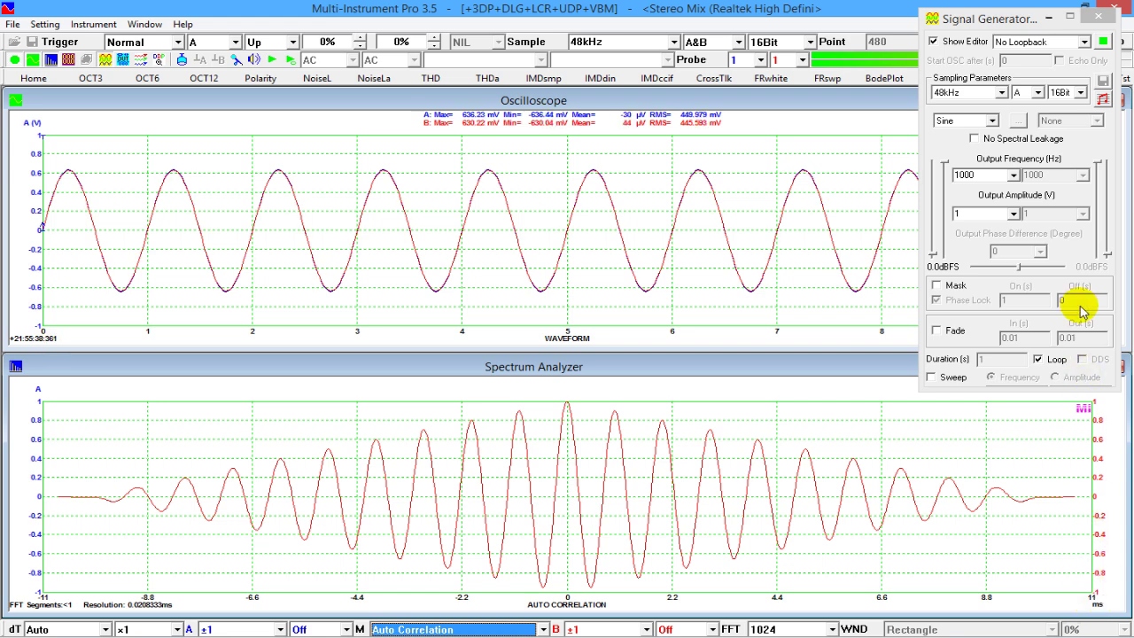
{"action": "left_click", "coordinate": [992, 122]}
{"action": "left_click", "coordinate": [984, 149]}
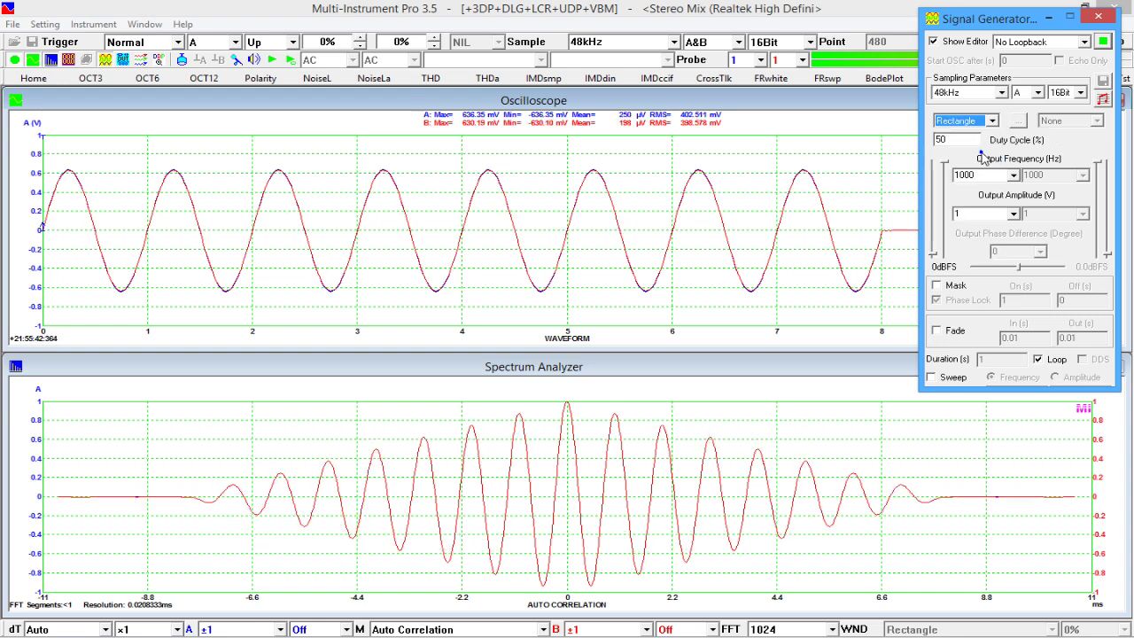
{"action": "left_click", "coordinate": [983, 157]}
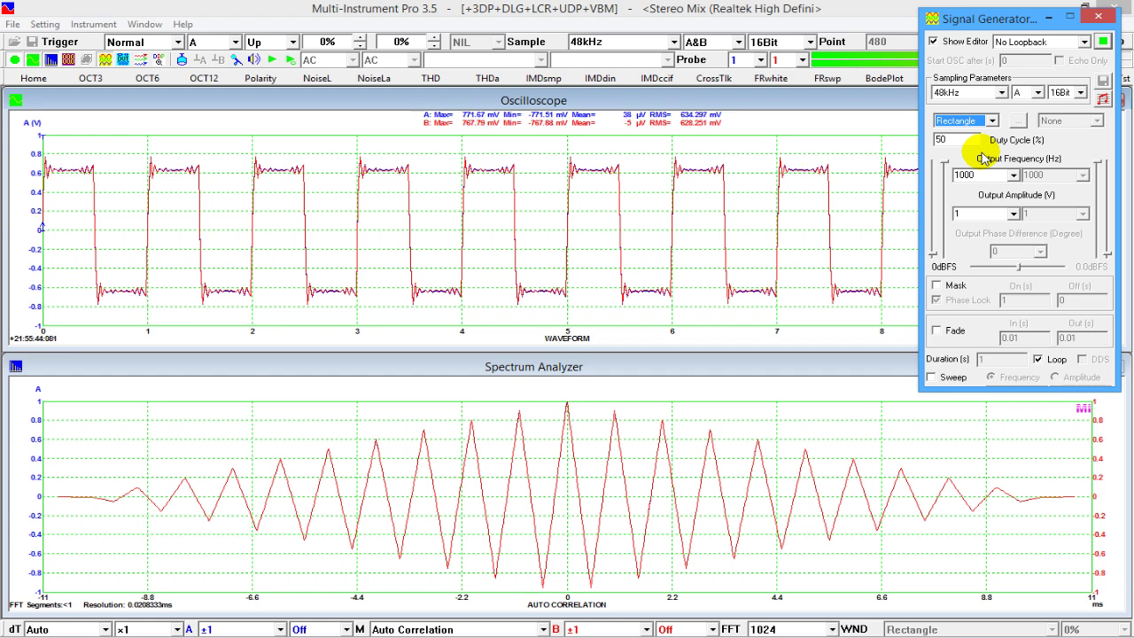
{"action": "left_click", "coordinate": [983, 158]}
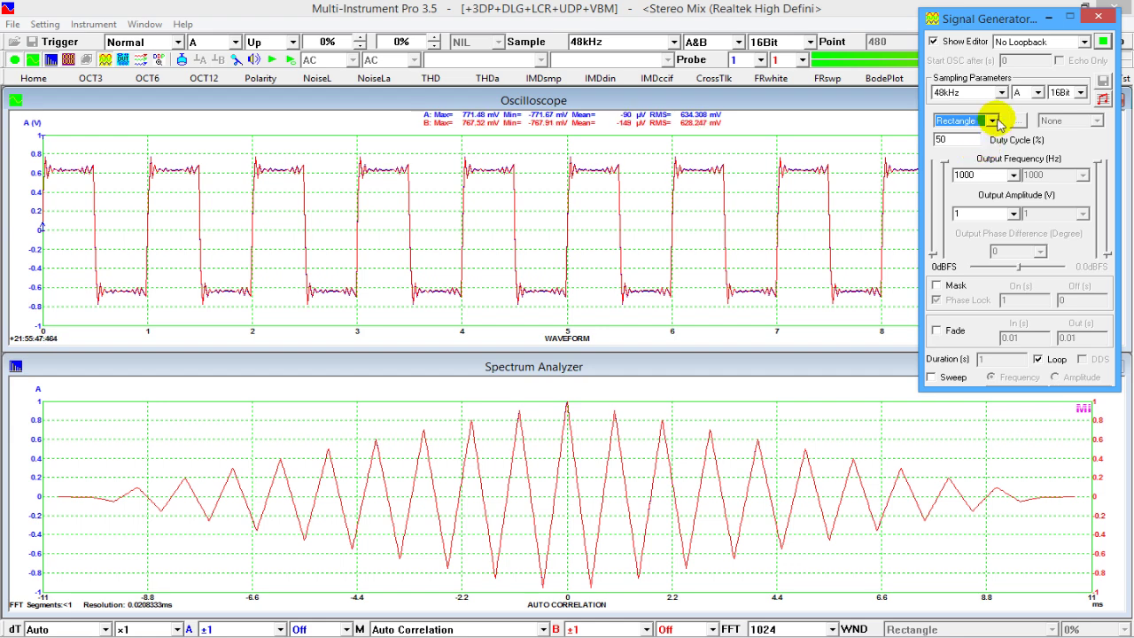
Output a Triangle and subsequently a SawTooth waveform on channel A to compare their autocorrelations.
{"action": "left_click", "coordinate": [994, 121]}
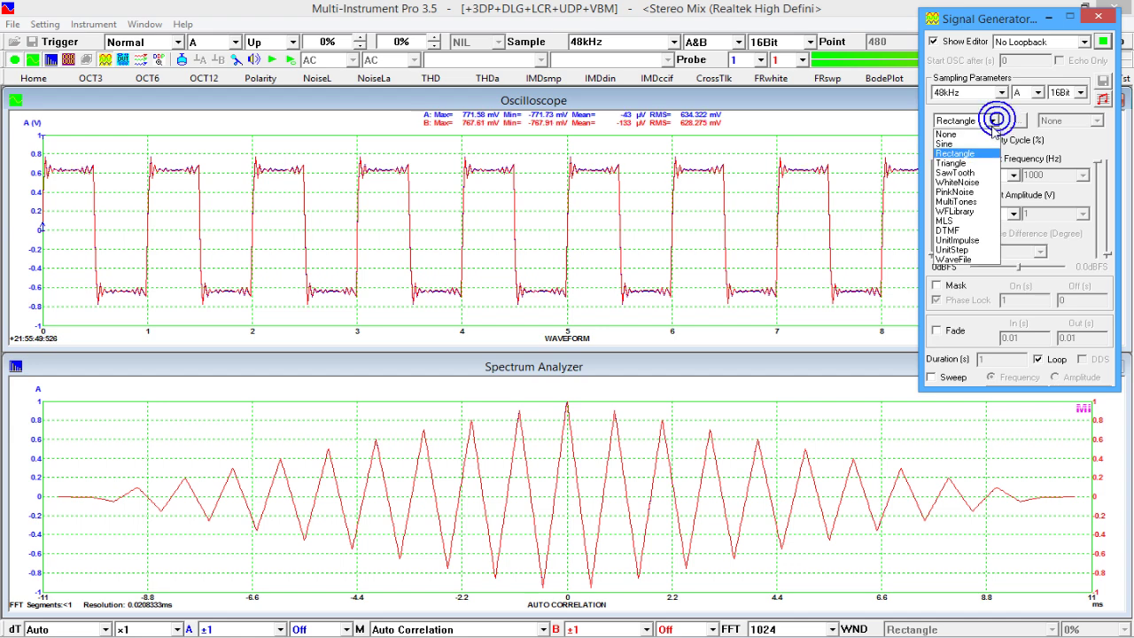
{"action": "left_click", "coordinate": [975, 166]}
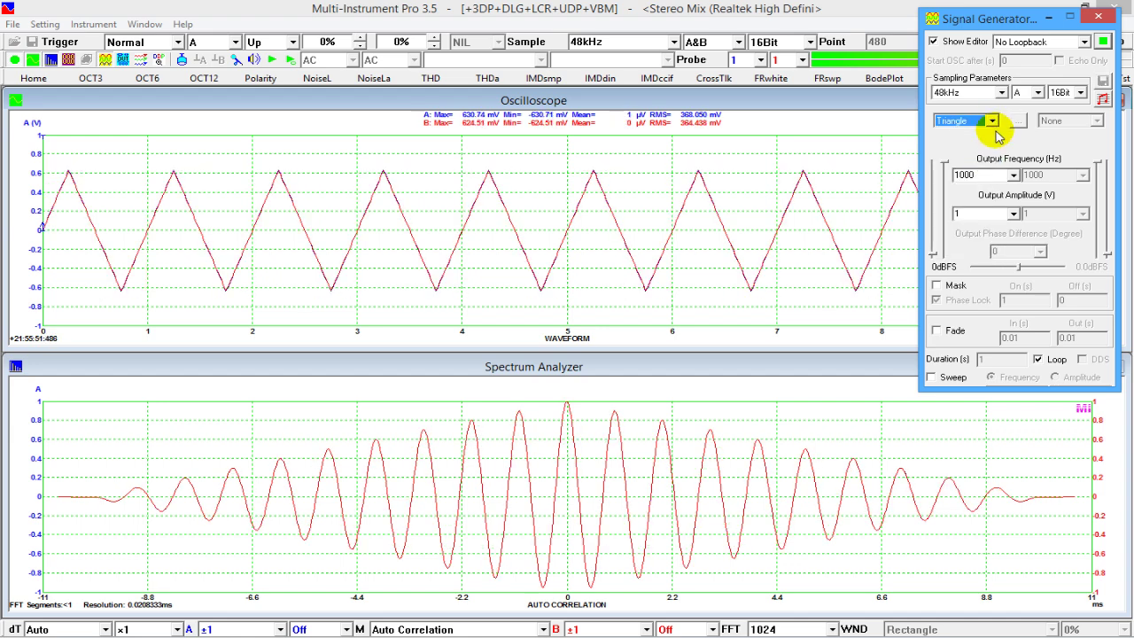
{"action": "left_click", "coordinate": [995, 124]}
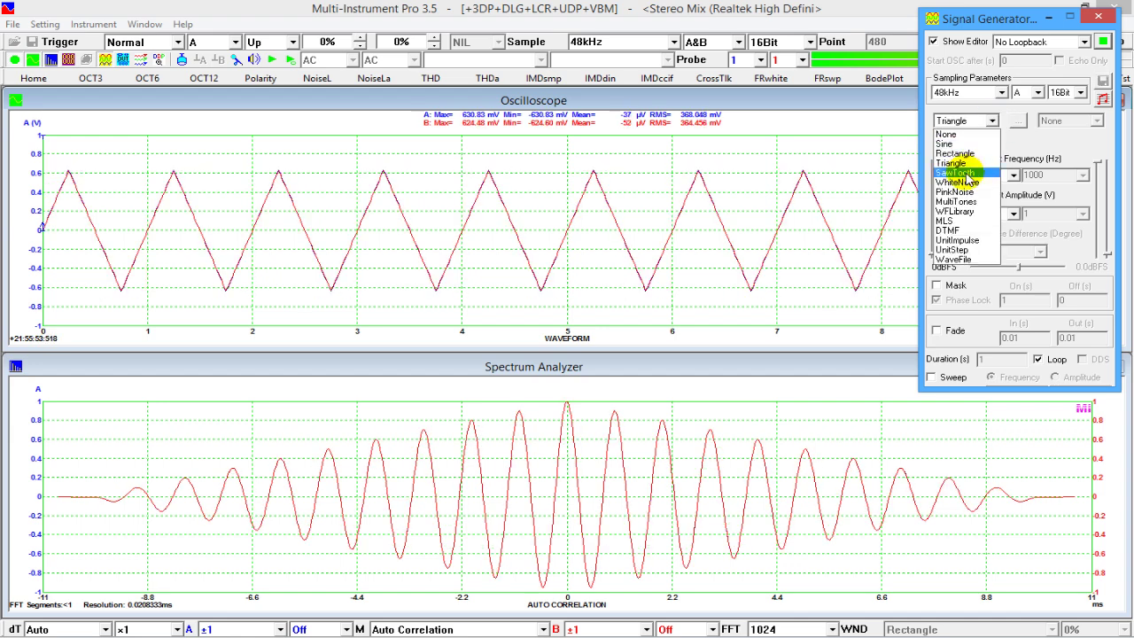
{"action": "left_click", "coordinate": [955, 173]}
Set the Signal Generator to output channels A&B with WhiteNoise on both channels.
{"action": "left_click", "coordinate": [987, 120]}
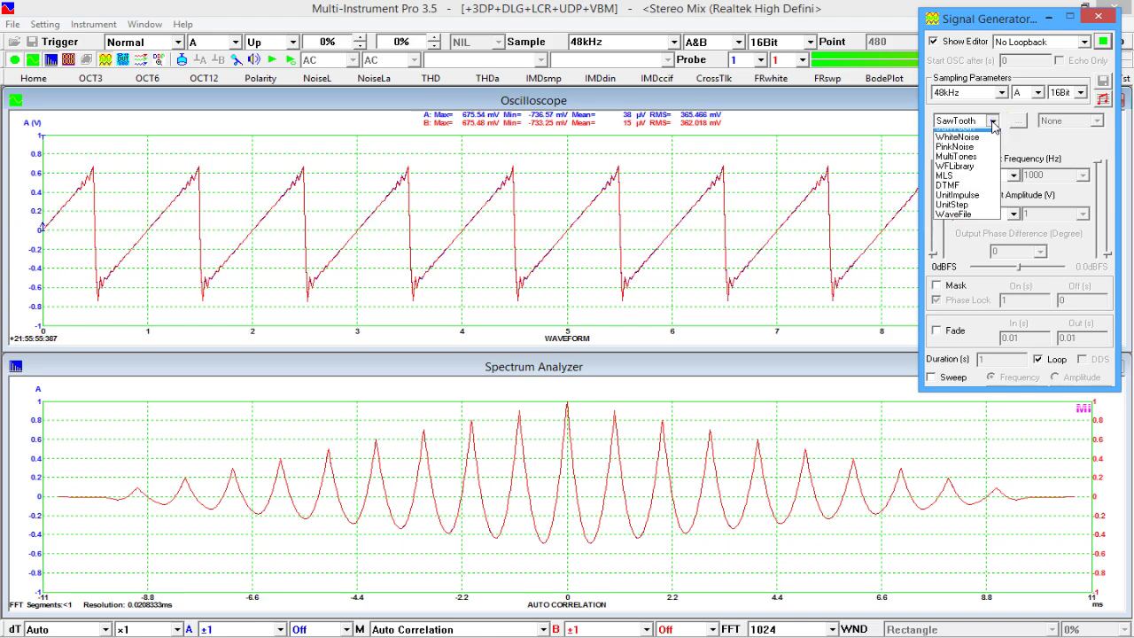
{"action": "left_click", "coordinate": [972, 181]}
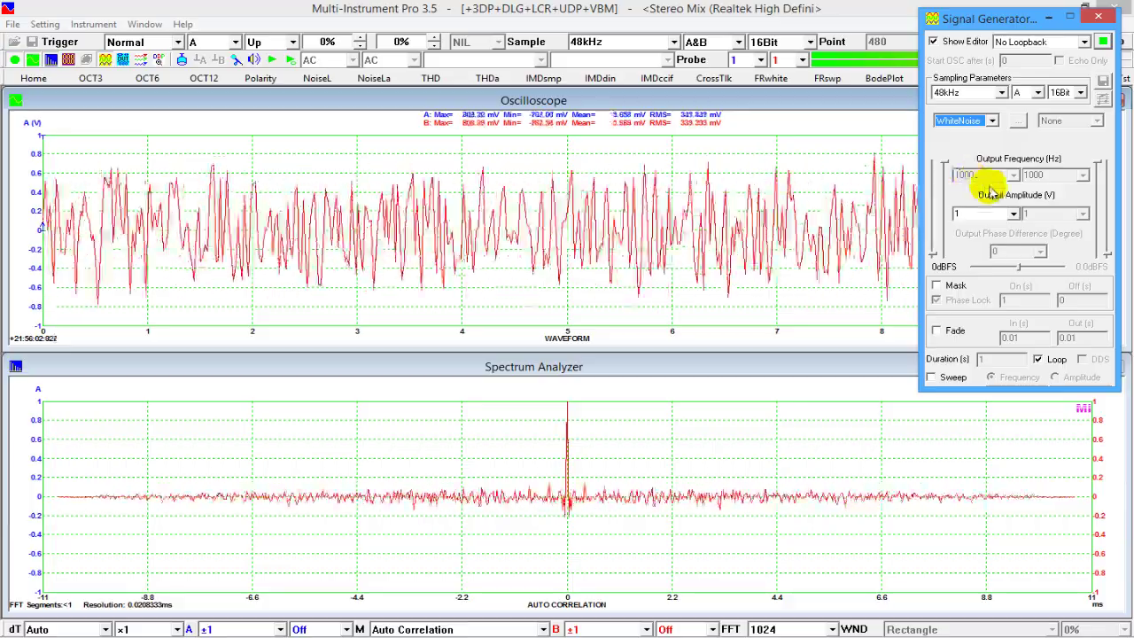
{"action": "left_click", "coordinate": [1034, 115]}
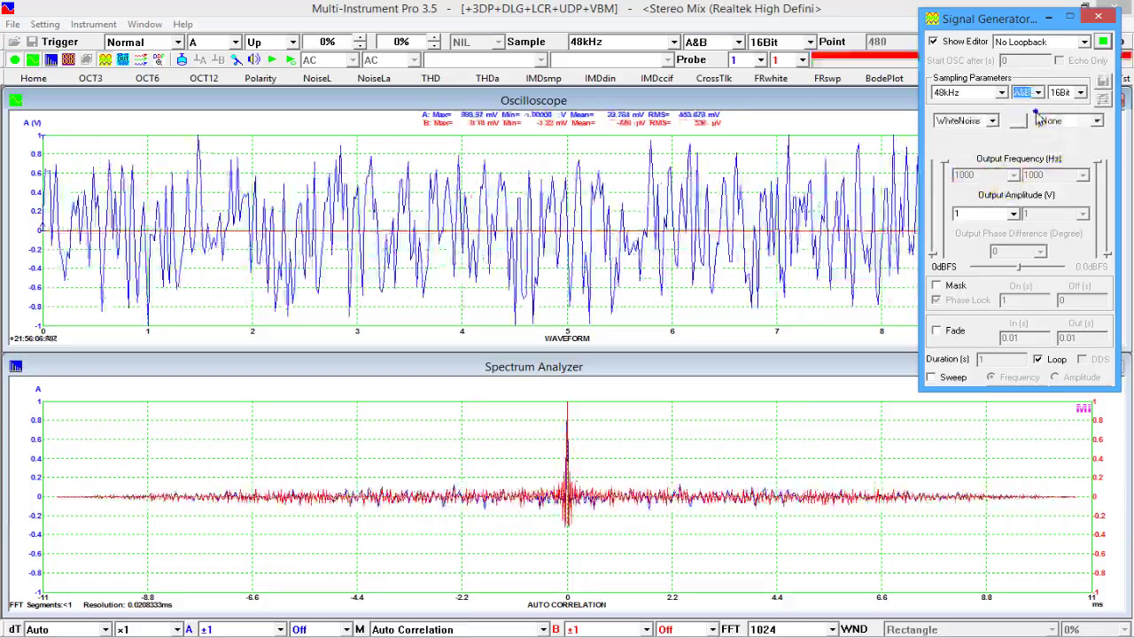
{"action": "left_click", "coordinate": [1068, 121]}
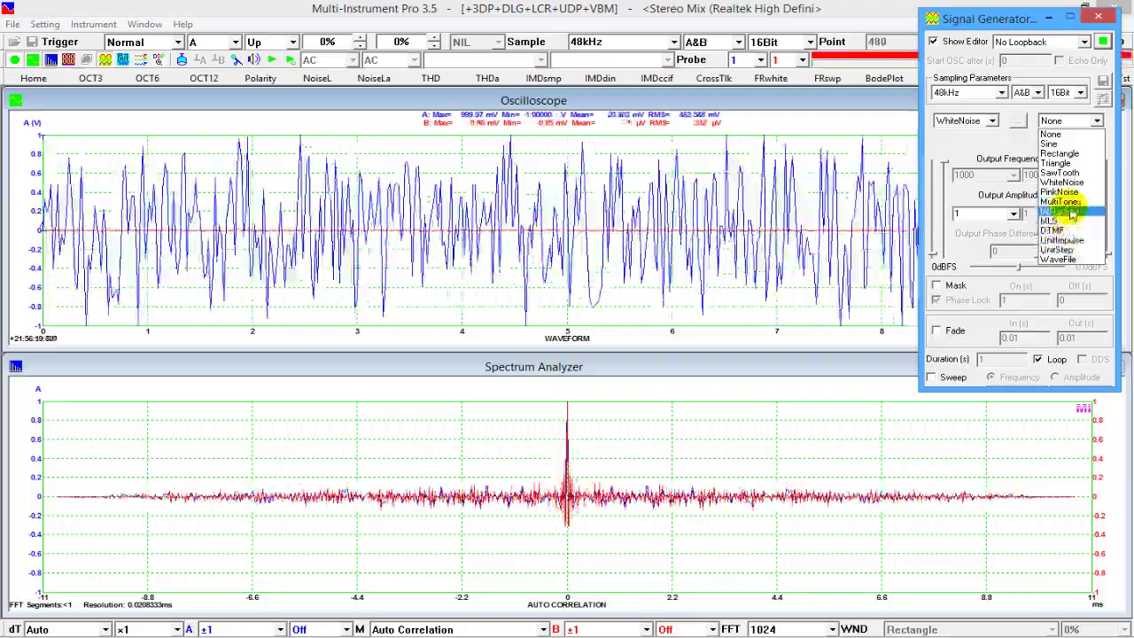
{"action": "left_click", "coordinate": [1061, 182]}
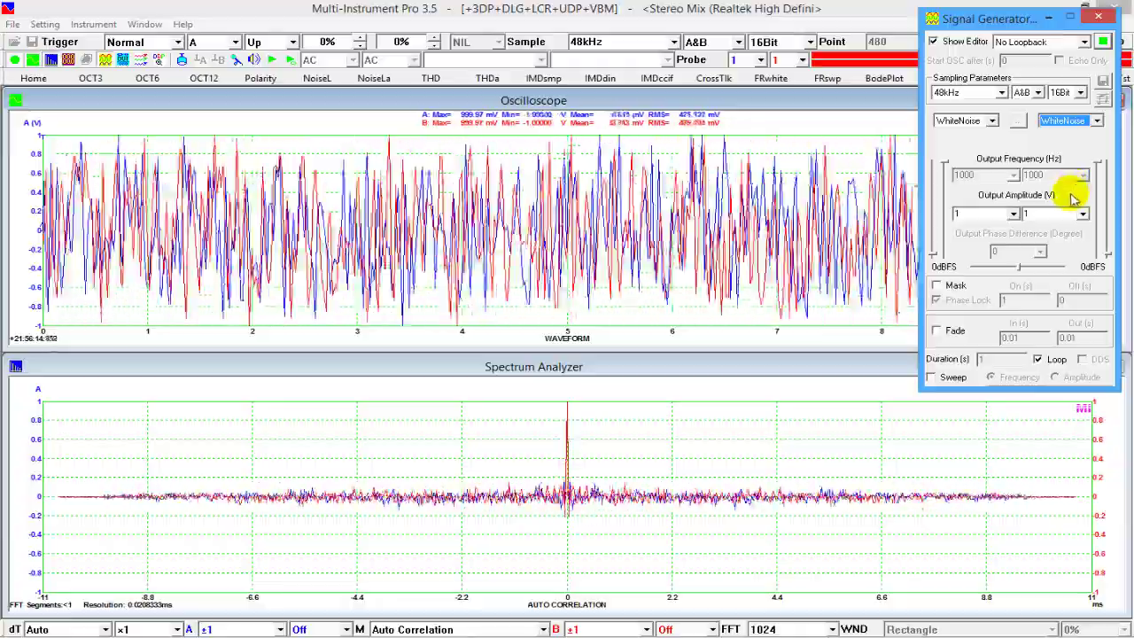
Switch the Spectrum Analyzer type to Cross Correlation.
{"action": "left_click", "coordinate": [541, 630]}
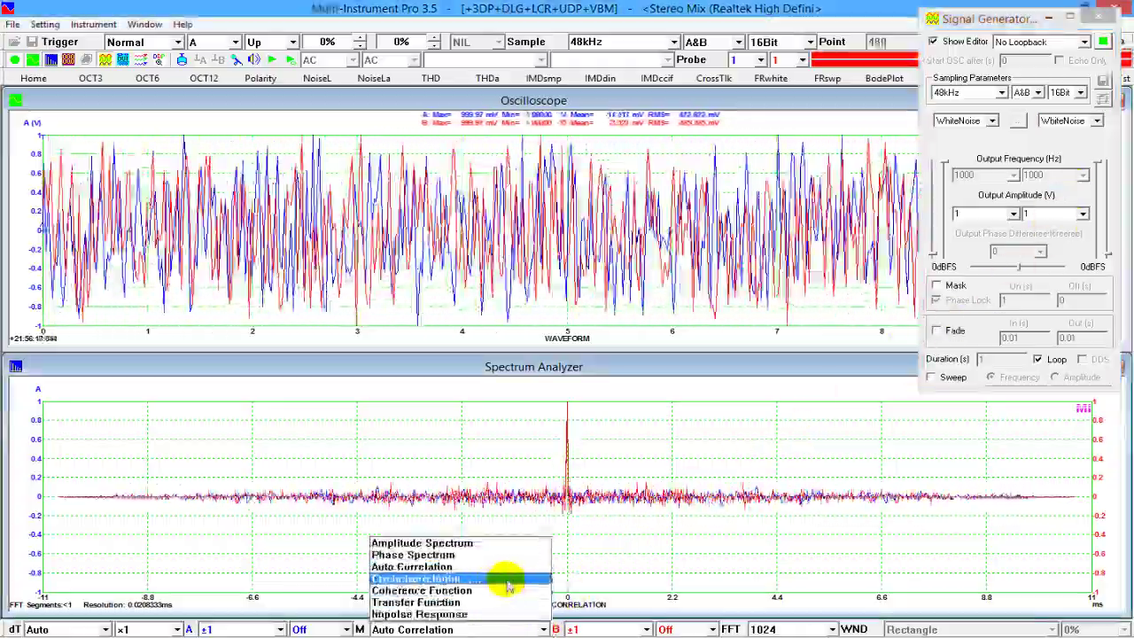
{"action": "left_click", "coordinate": [506, 579]}
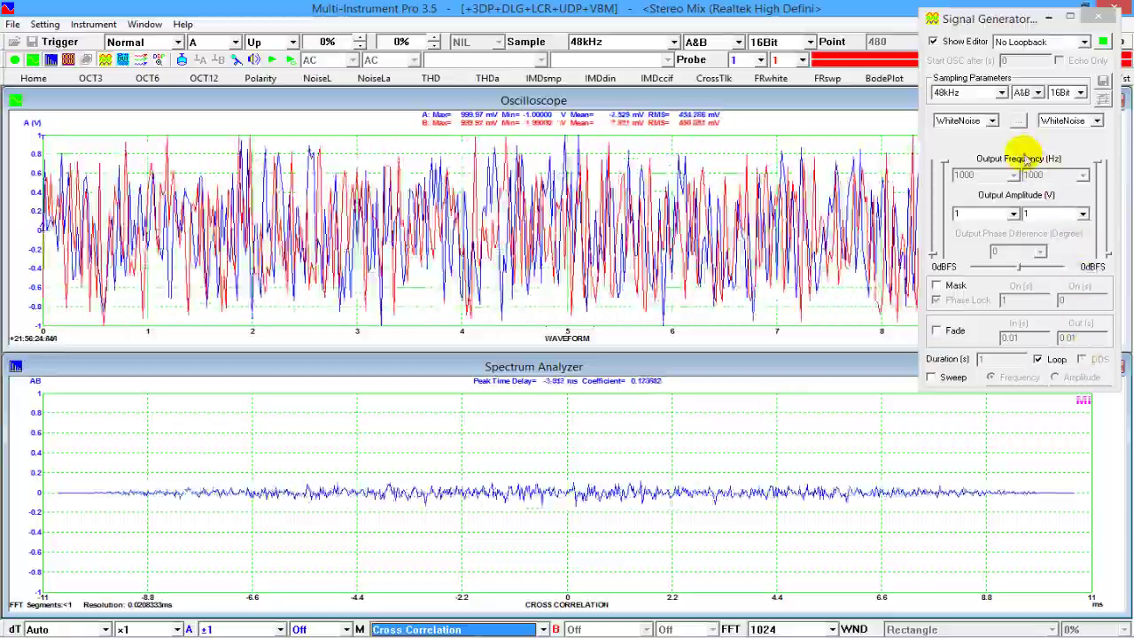
Configure MultiTones output with a 1 kHz sine of amplitude 1.0 and phase 0 on channels A and B, and start the generator.
{"action": "left_click", "coordinate": [987, 120]}
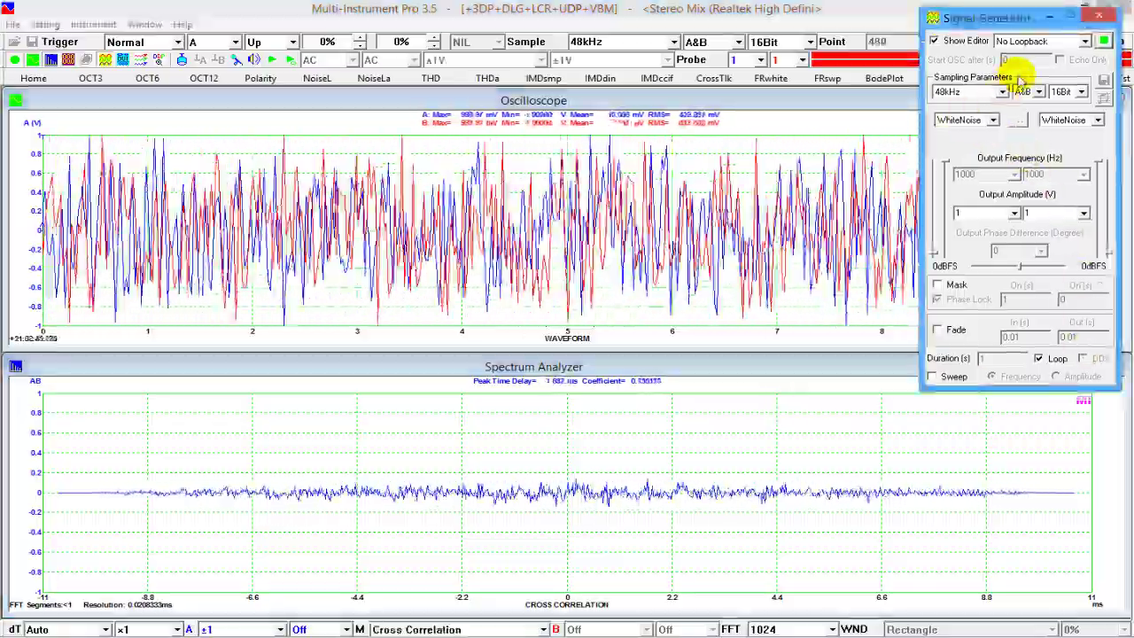
{"action": "left_click", "coordinate": [1028, 94]}
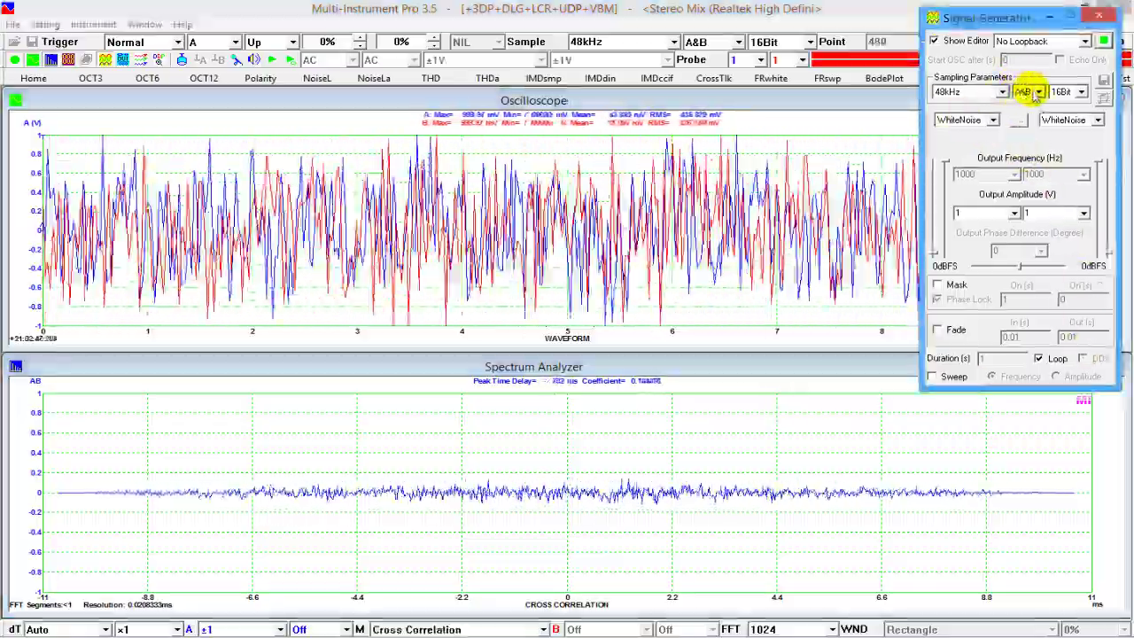
{"action": "left_click", "coordinate": [984, 119]}
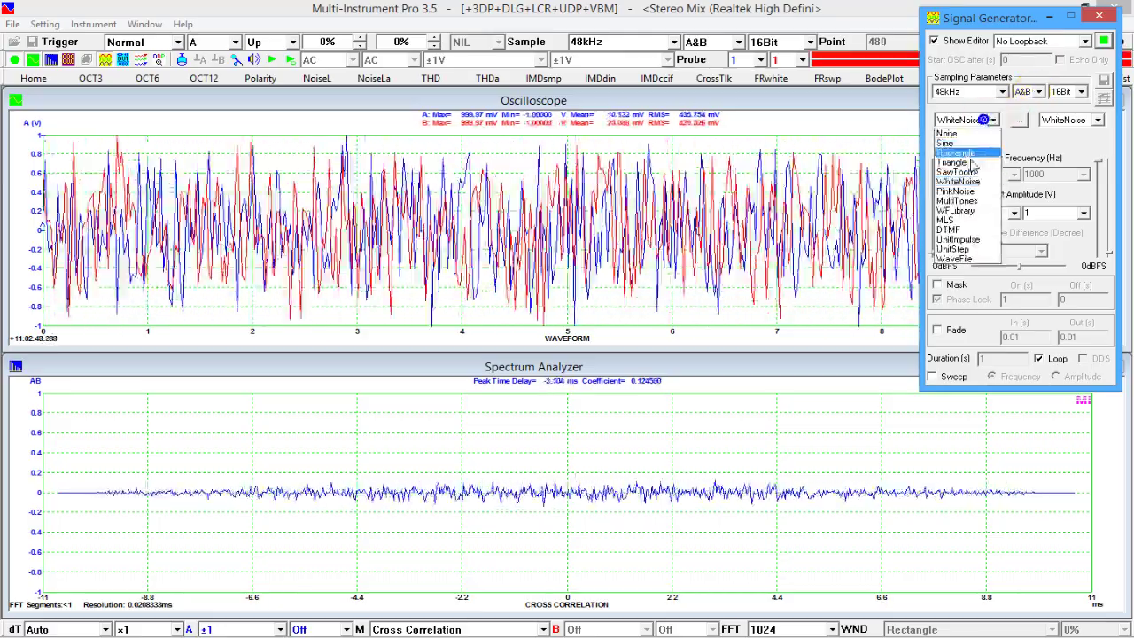
{"action": "left_click", "coordinate": [965, 201]}
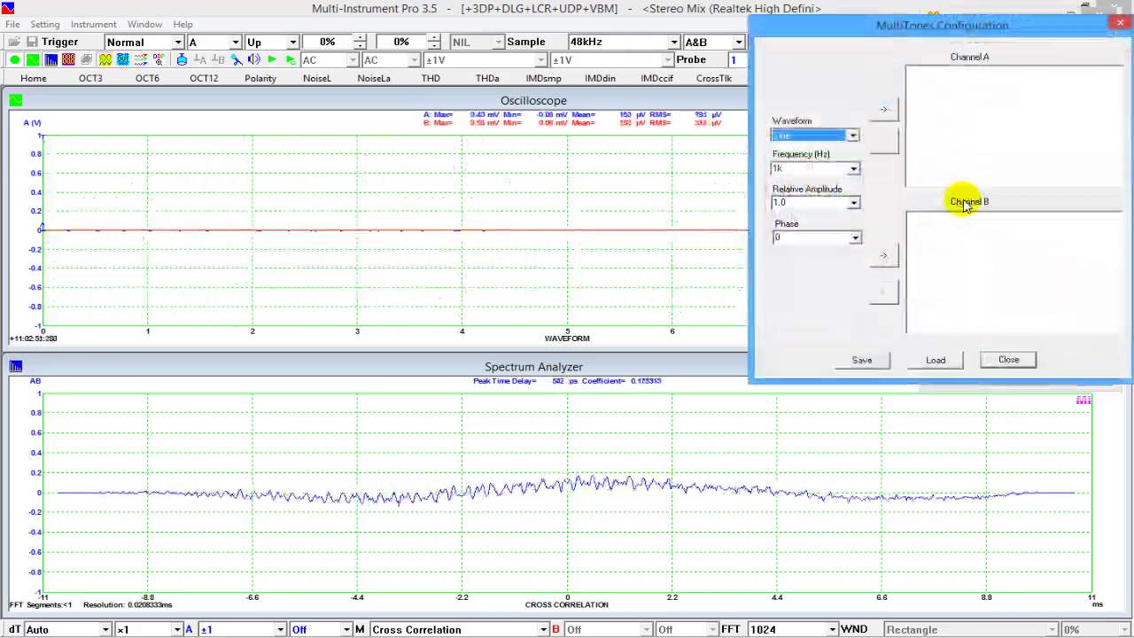
{"action": "left_click", "coordinate": [883, 108]}
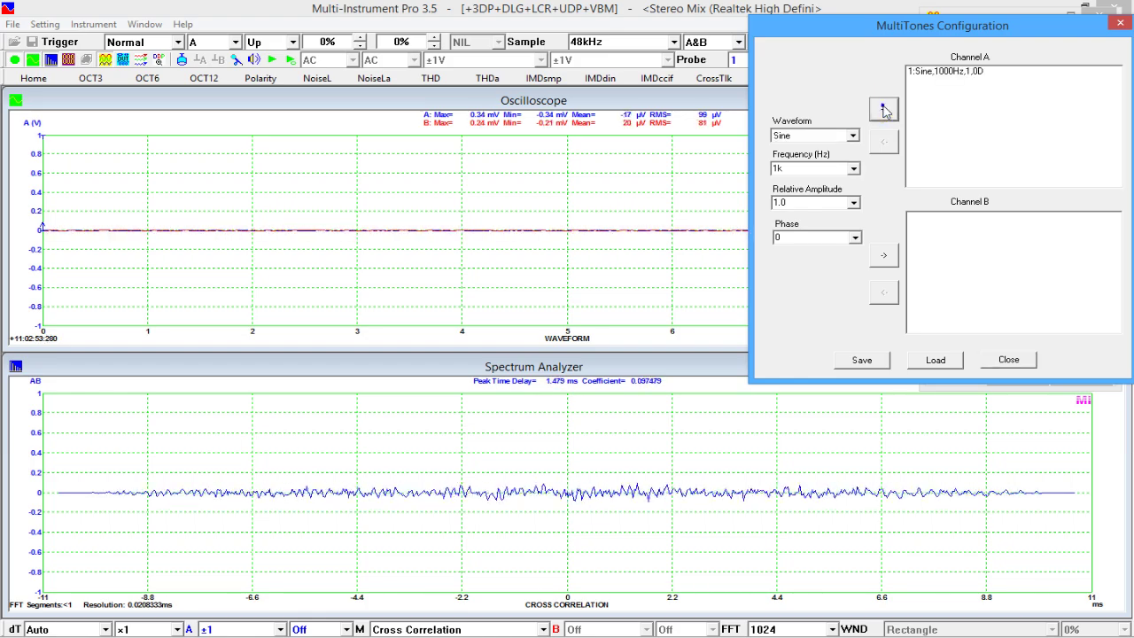
{"action": "left_click", "coordinate": [883, 253]}
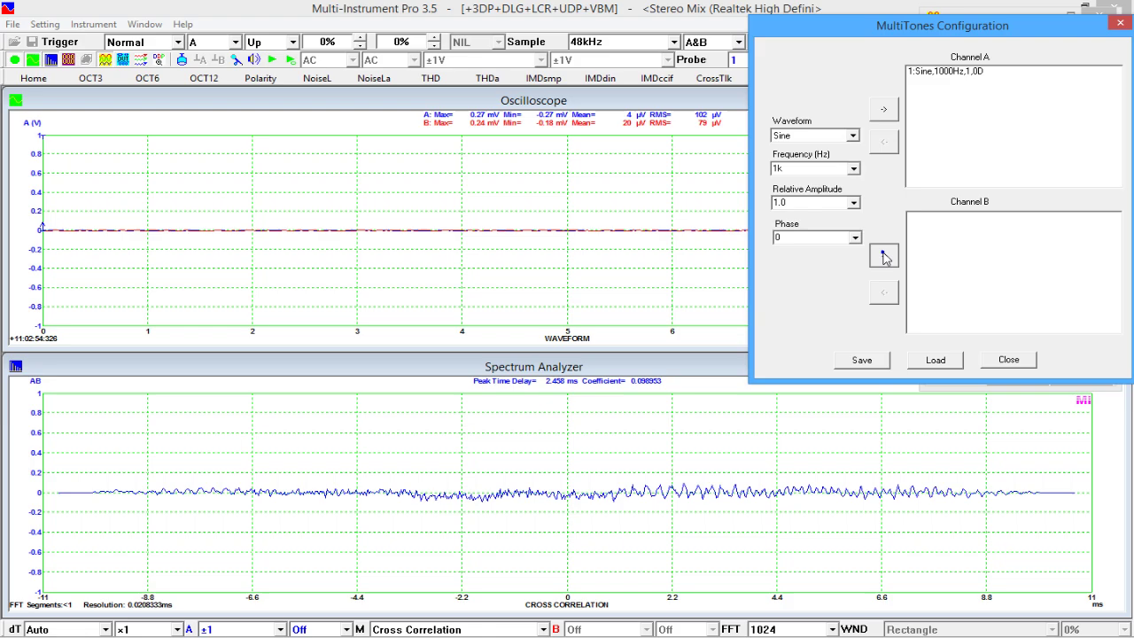
{"action": "left_click", "coordinate": [1009, 359]}
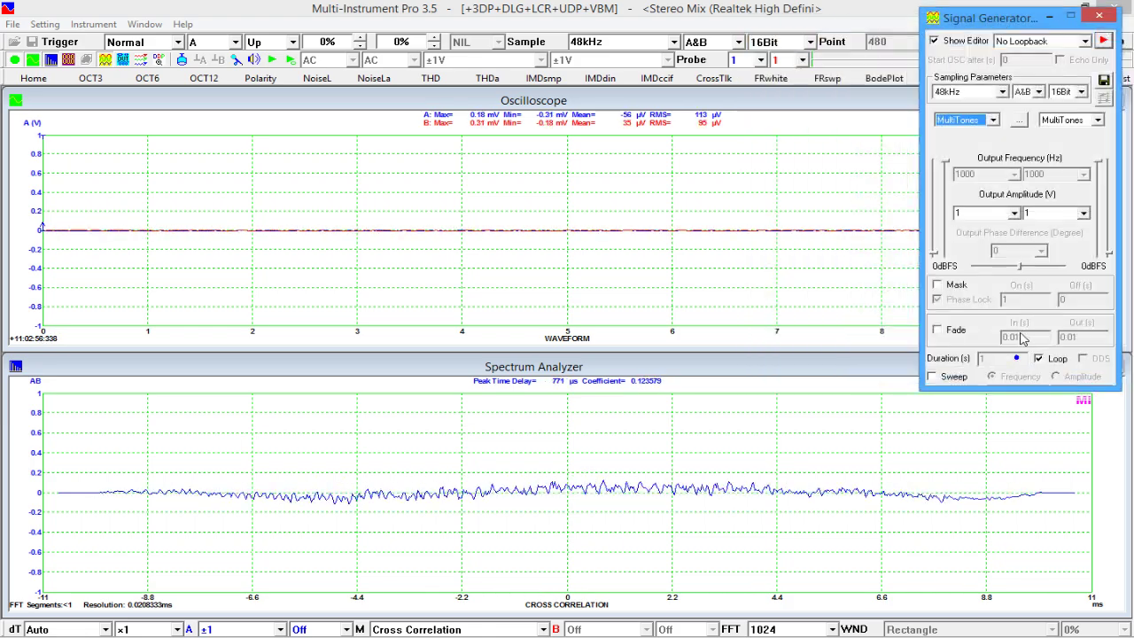
{"action": "left_click", "coordinate": [1103, 42]}
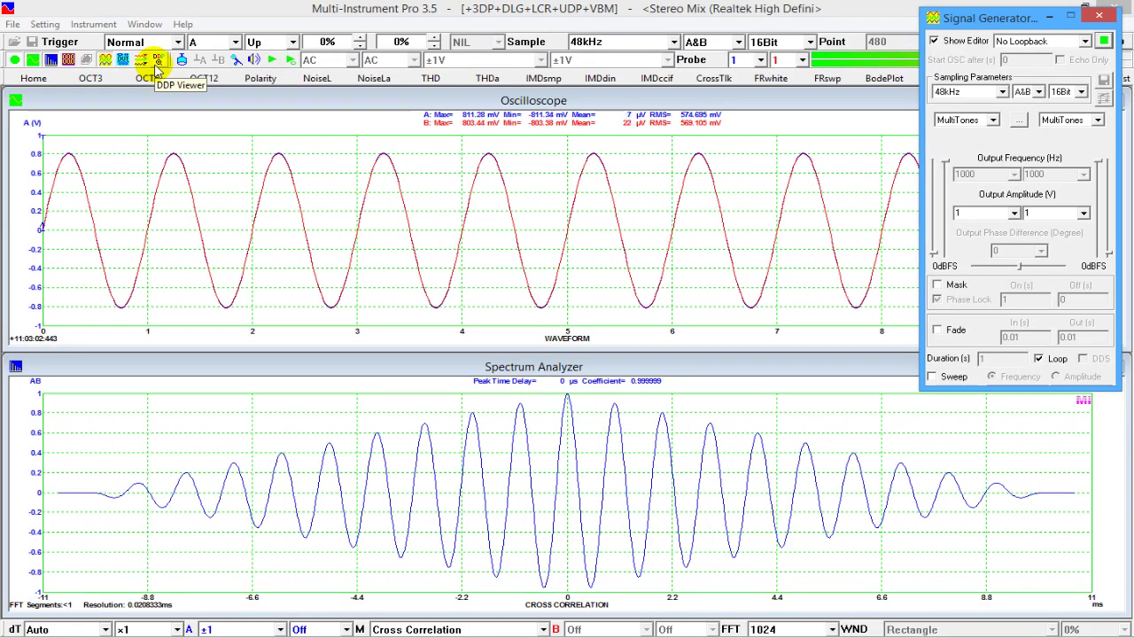
Open a DDP Viewer's configuration and choose PeakCCFTimeDelay_AB(s) as its derived data point.
{"action": "left_click", "coordinate": [159, 62]}
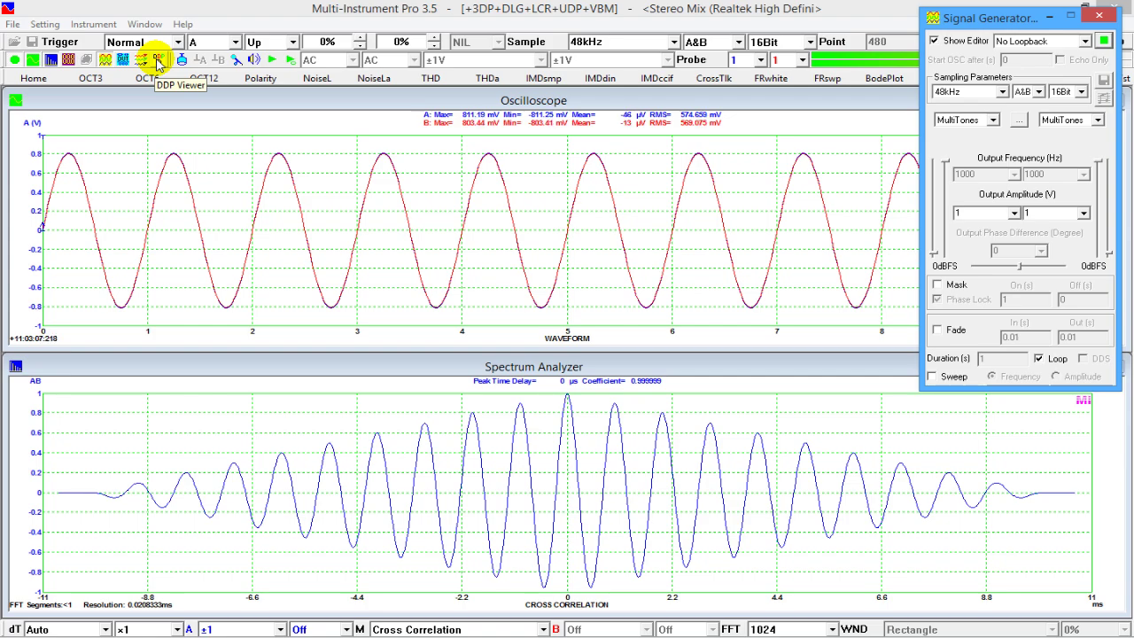
{"action": "left_click", "coordinate": [159, 62]}
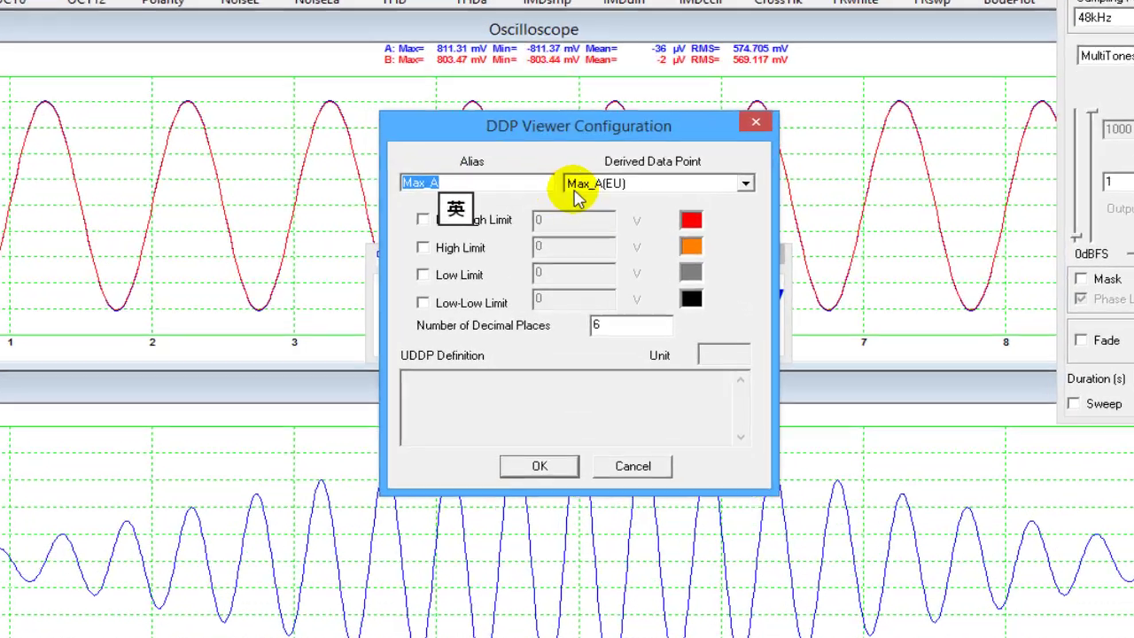
{"action": "left_click", "coordinate": [560, 220]}
{"action": "left_click_drag", "start_coordinate": [833, 181], "coordinate": [841, 487]}
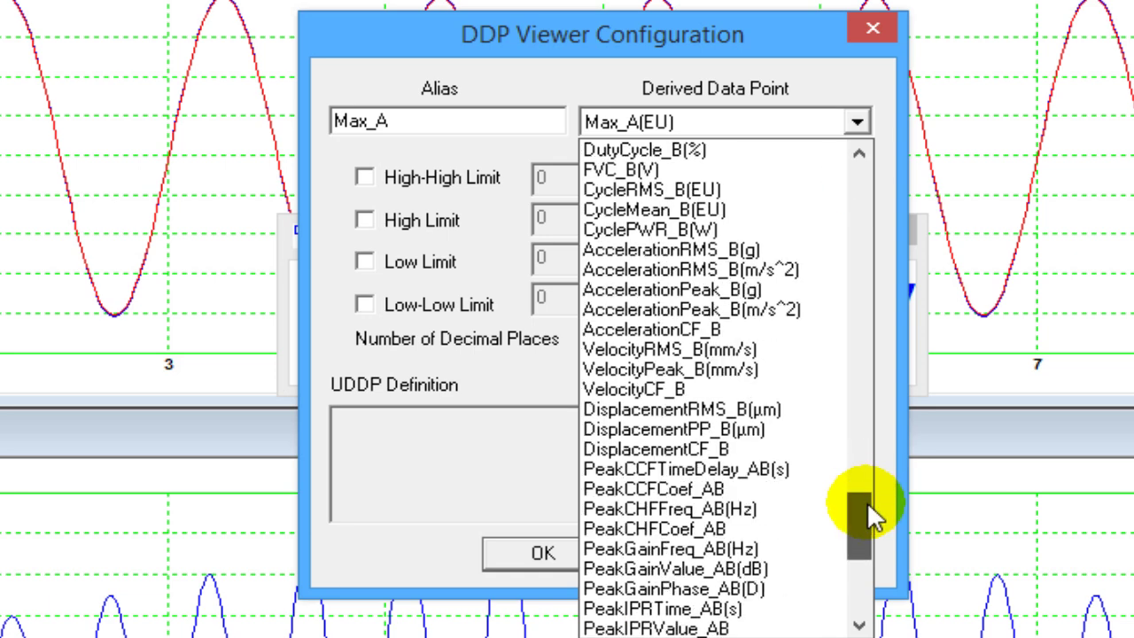
{"action": "left_click", "coordinate": [768, 469]}
Set the DDP Viewer's alias to Time Delay, apply the configuration, and move the viewer aside over the oscilloscope.
{"action": "left_click", "coordinate": [526, 120]}
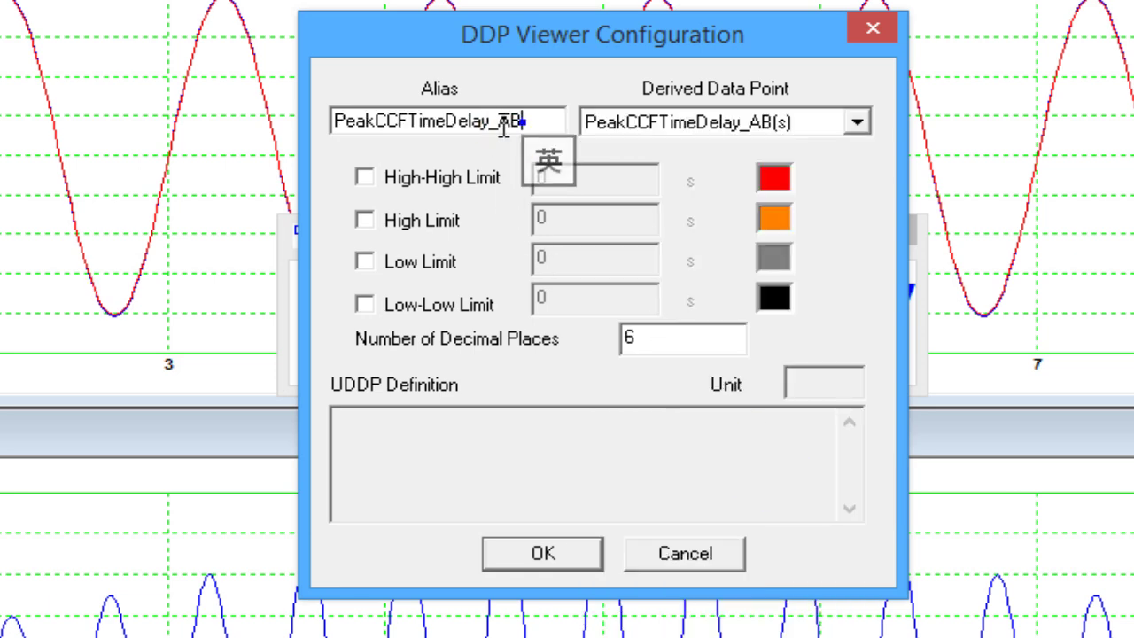
{"action": "left_click_drag", "start_coordinate": [493, 122], "coordinate": [592, 199]}
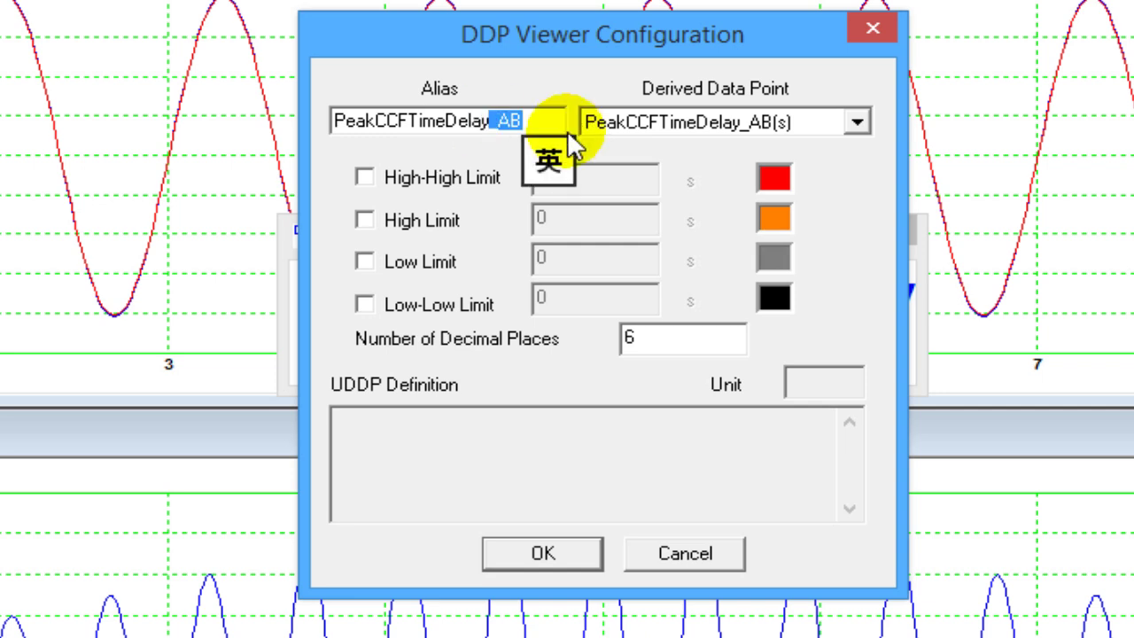
{"action": "key", "text": "BackSpace"}
{"action": "left_click", "coordinate": [413, 115]}
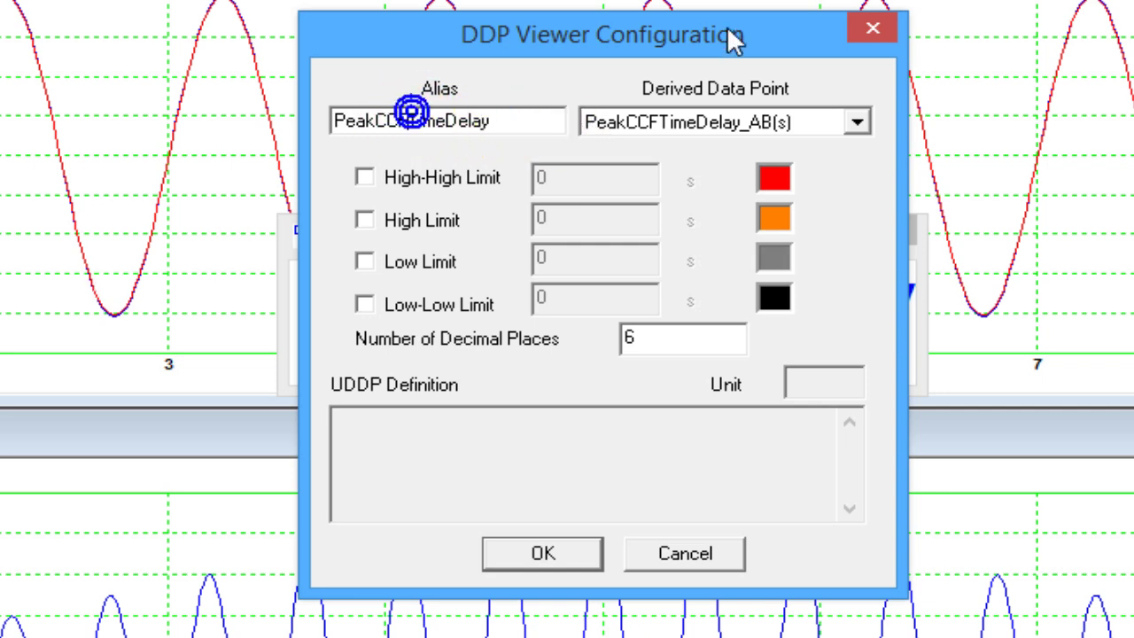
{"action": "key", "text": "shift+Home"}
{"action": "key", "text": "BackSpace"}
{"action": "key", "text": "Right"}
{"action": "key", "text": "Right"}
{"action": "key", "text": "Right"}
{"action": "key", "text": "Right"}
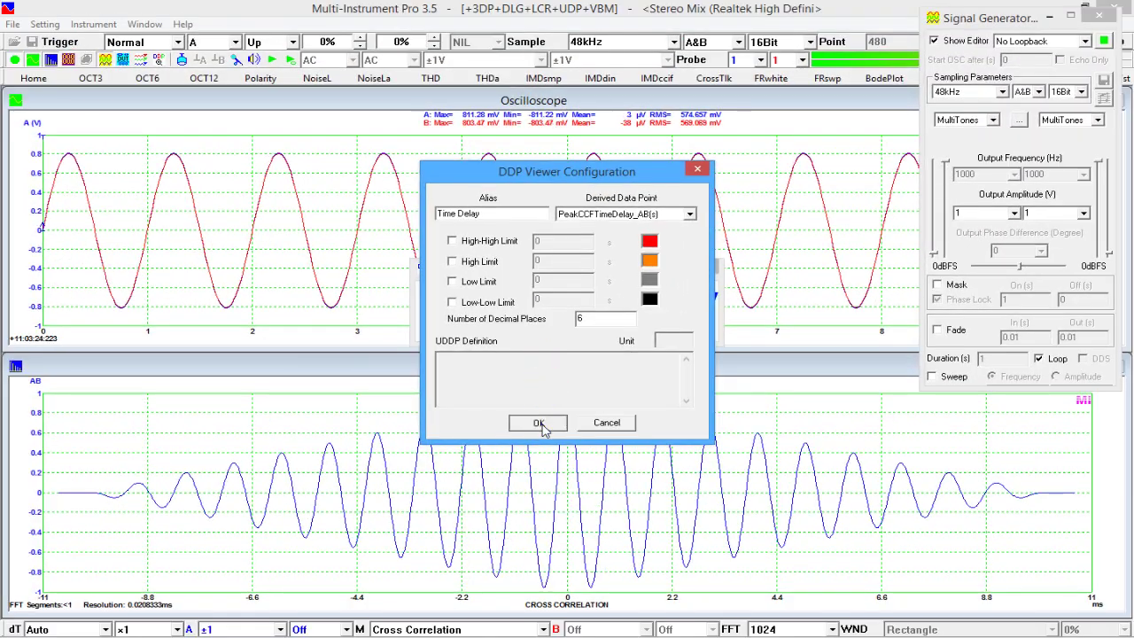
{"action": "left_click", "coordinate": [542, 514]}
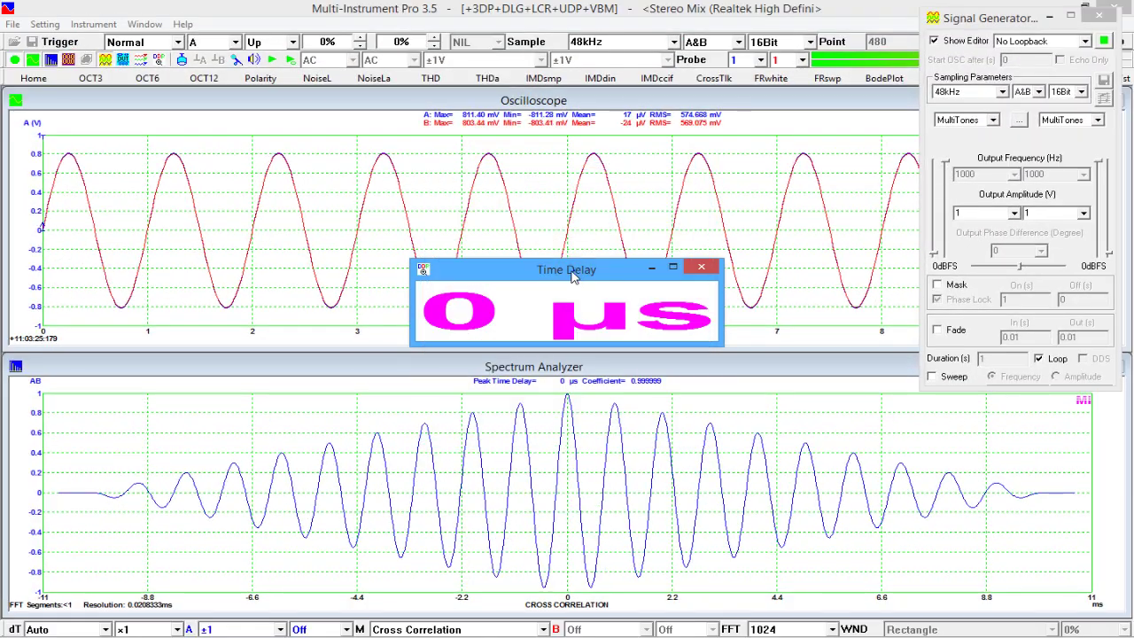
{"action": "left_click_drag", "start_coordinate": [576, 269], "coordinate": [373, 258]}
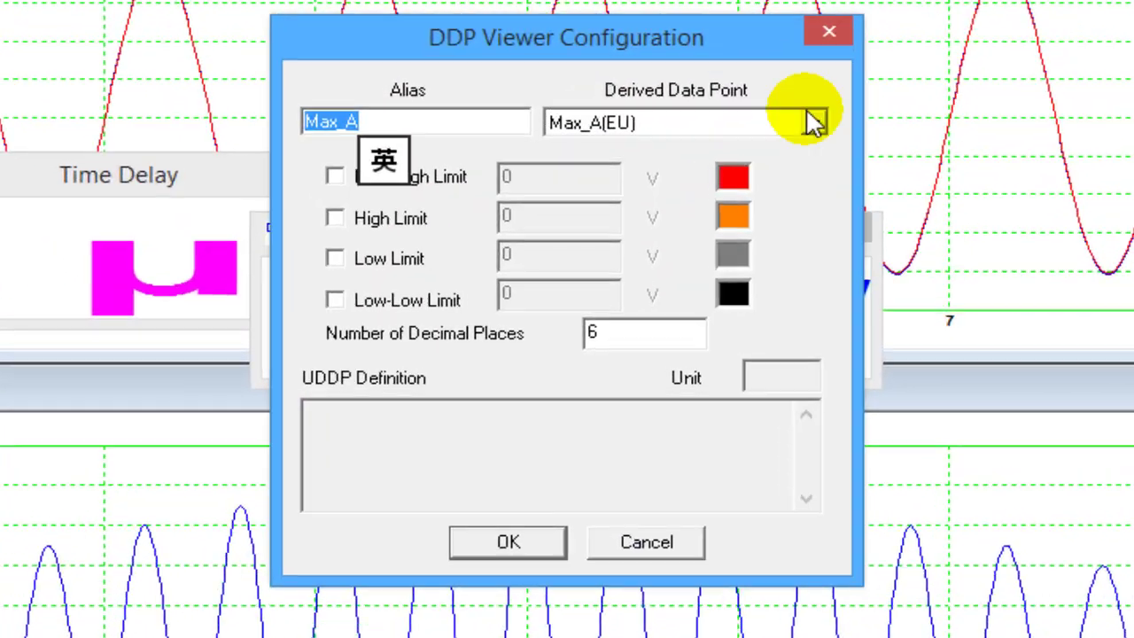
Choose PeakCCFCoef_AB as the derived data point for a second DDP Viewer.
{"action": "left_click", "coordinate": [711, 233]}
{"action": "left_click_drag", "start_coordinate": [814, 185], "coordinate": [812, 515]}
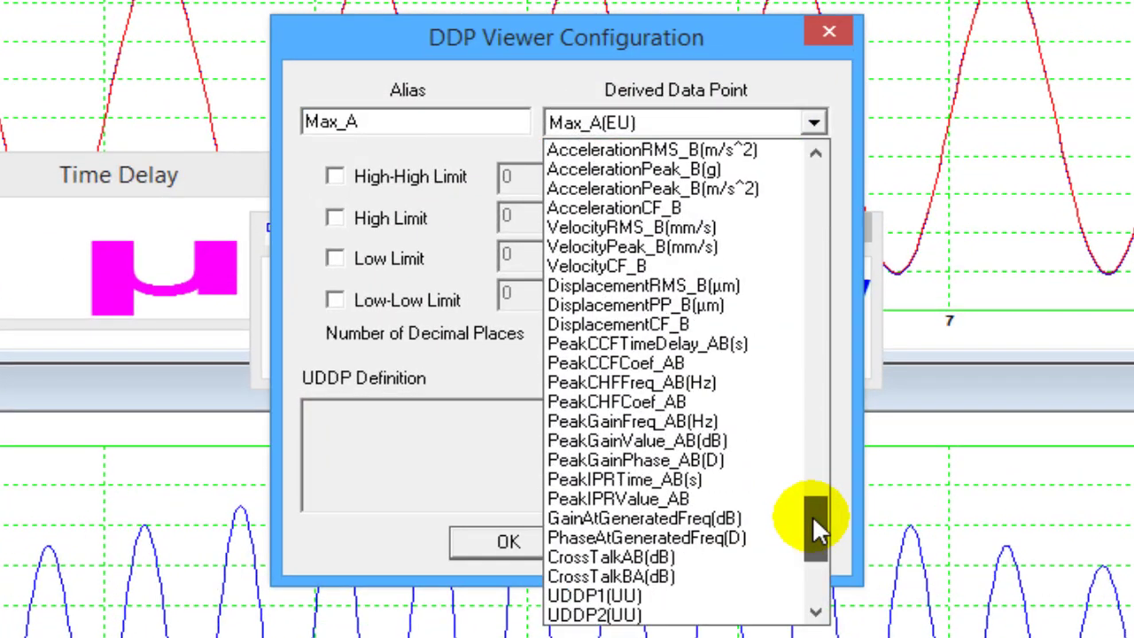
{"action": "left_click_drag", "start_coordinate": [813, 529], "coordinate": [805, 506]}
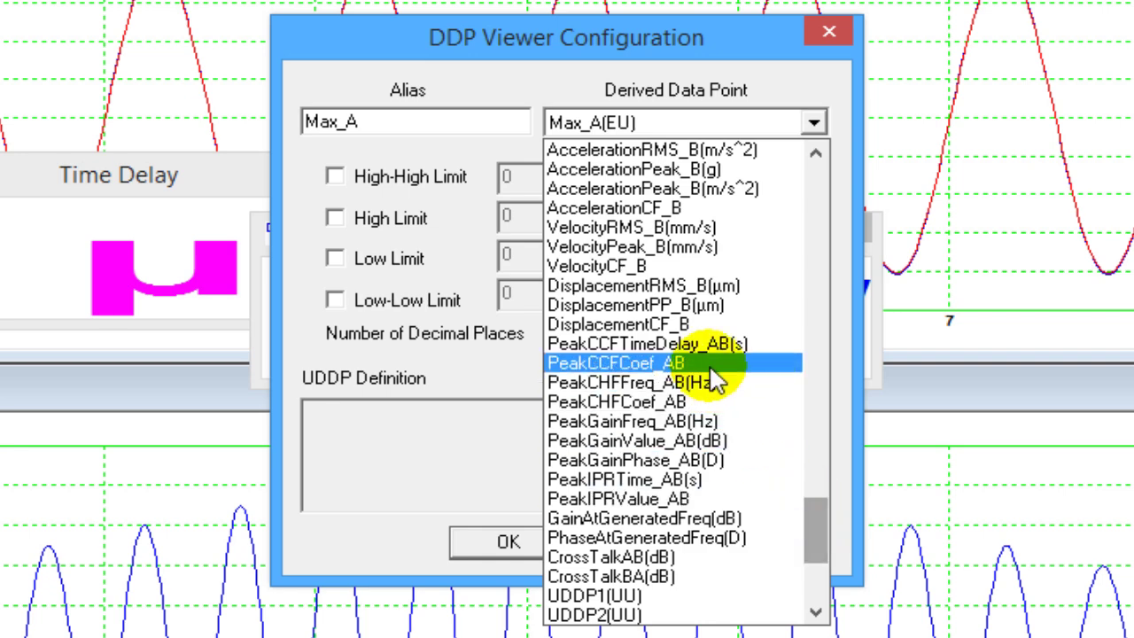
{"action": "left_click", "coordinate": [711, 371]}
Change the second DDP Viewer's alias to Cross Correlation Coefficient.
{"action": "left_click", "coordinate": [467, 121]}
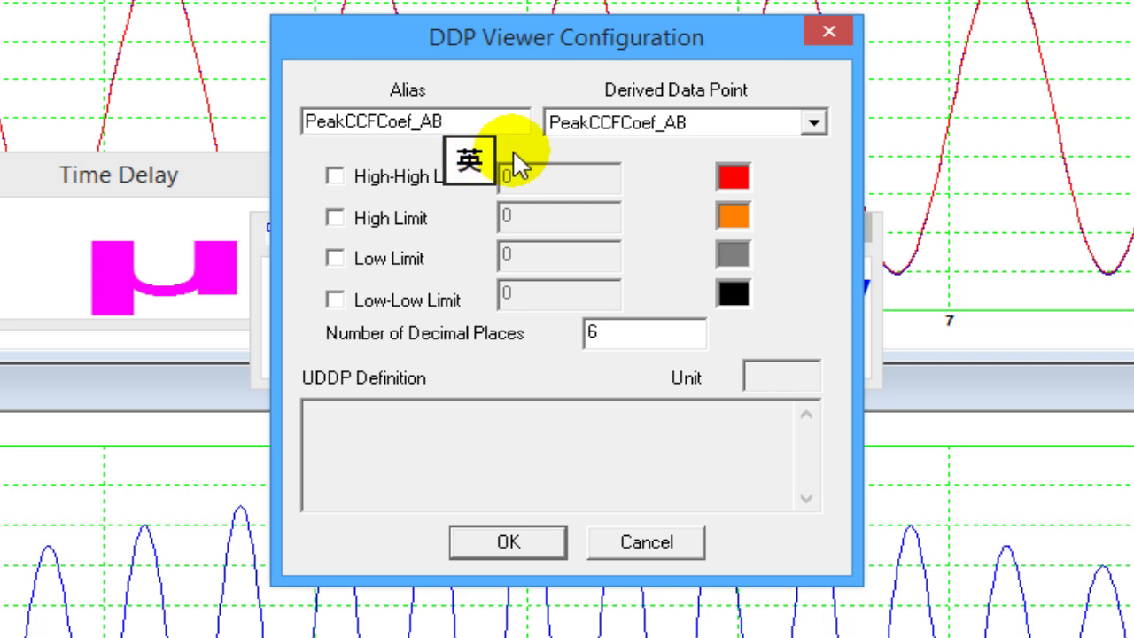
{"action": "key", "text": "BackSpace"}
{"action": "key", "text": "BackSpace"}
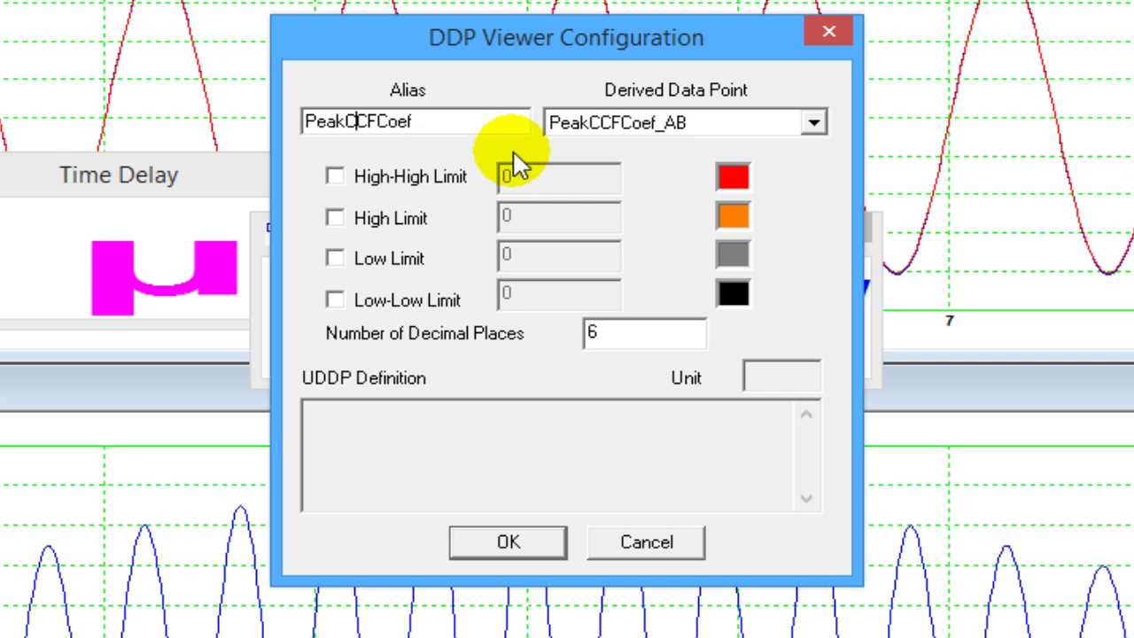
{"action": "key", "text": "BackSpace"}
{"action": "key", "text": "BackSpace"}
{"action": "key", "text": "BackSpace"}
{"action": "key", "text": "BackSpace"}
{"action": "key", "text": "BackSpace"}
{"action": "key", "text": "BackSpace"}
{"action": "key", "text": "BackSpace"}
{"action": "type", "text": "Cros"}
{"action": "type", "text": "s Correla"}
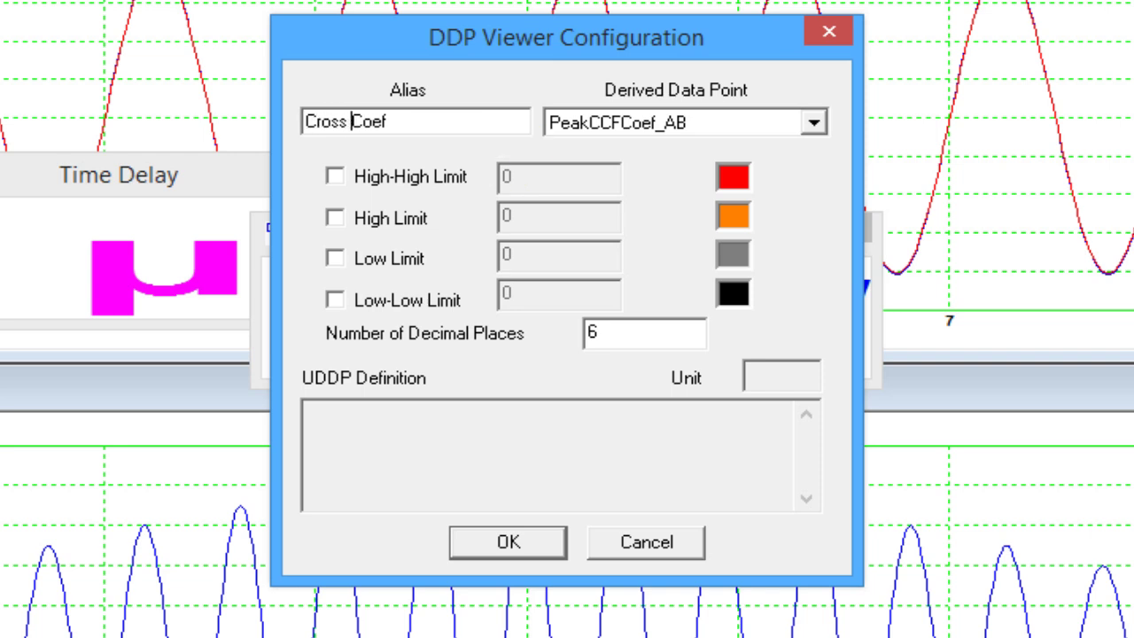
{"action": "type", "text": "tion Coe"}
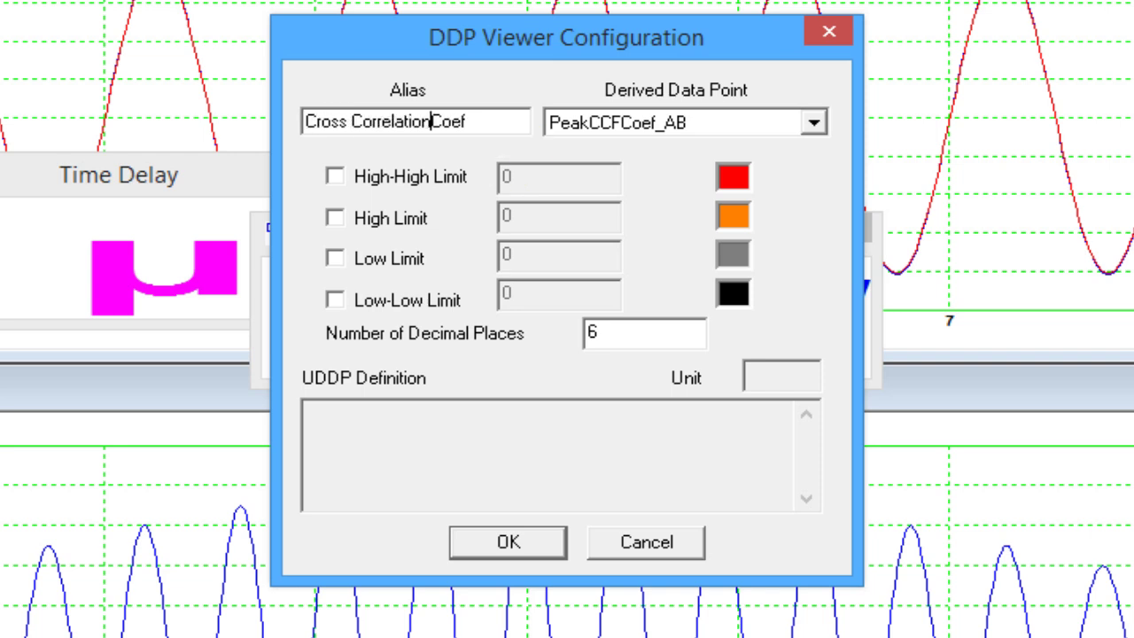
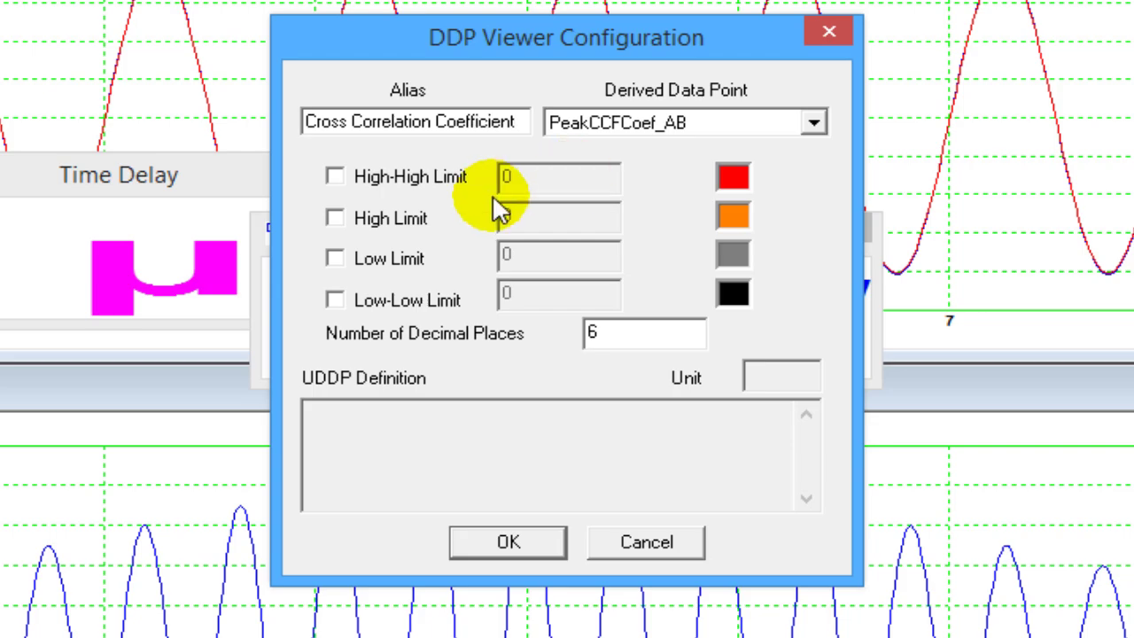
Set the coefficient viewer to 2 decimal places, apply the configuration, and place it beside the Time Delay viewer.
{"action": "double_click", "coordinate": [633, 332]}
{"action": "type", "text": "2"}
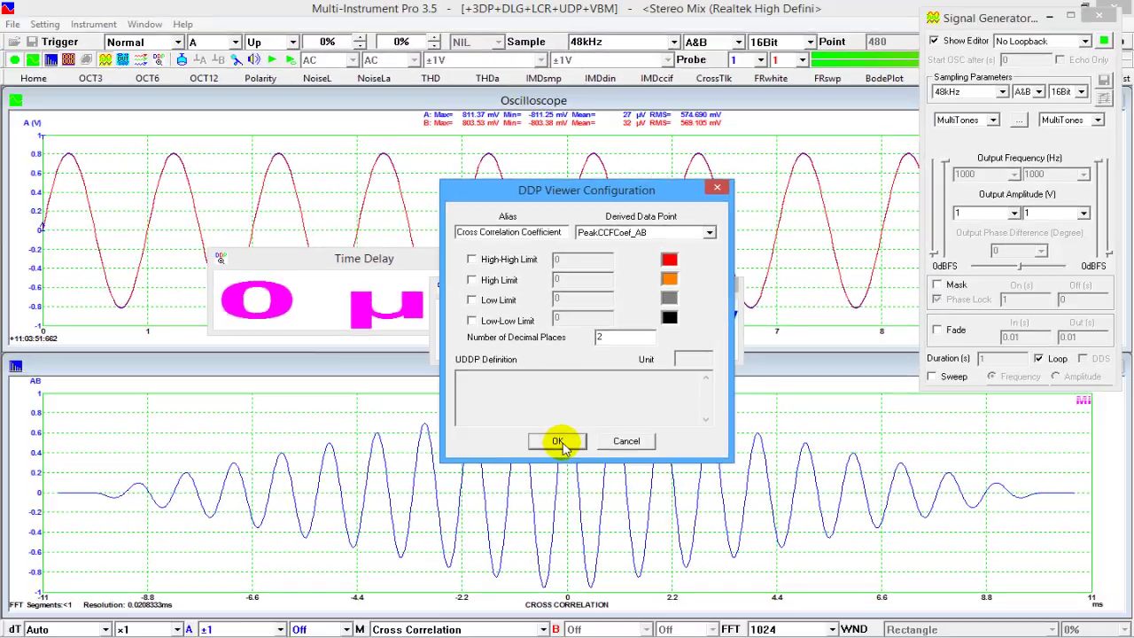
{"action": "left_click", "coordinate": [558, 441]}
{"action": "left_click_drag", "start_coordinate": [589, 295], "coordinate": [682, 264]}
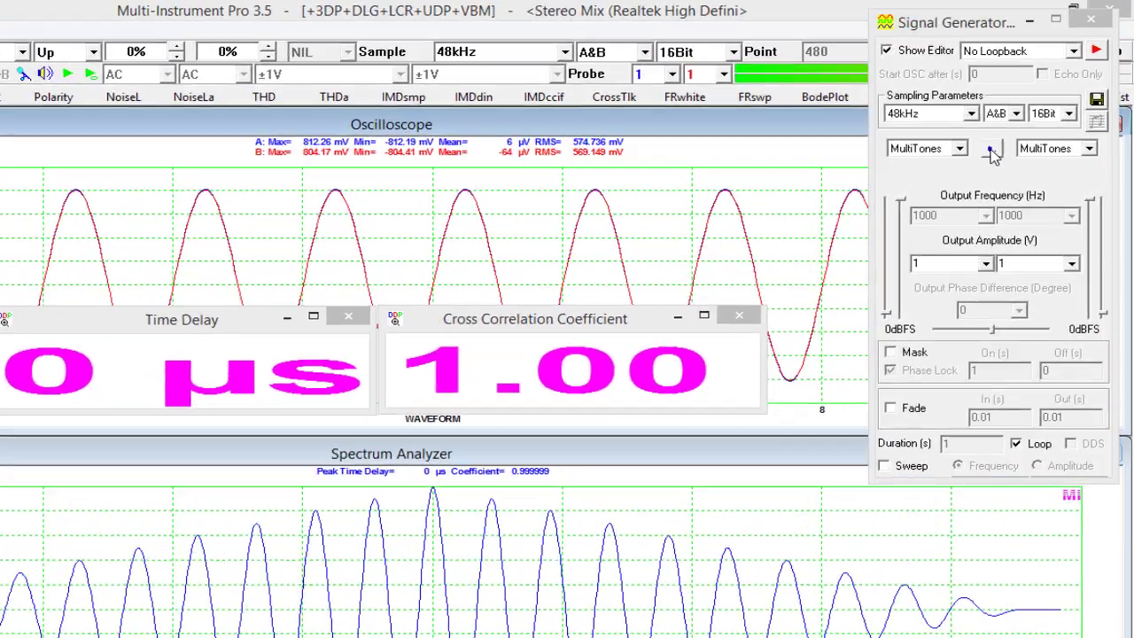
Replace channel B's tone in MultiTones with a 1 kHz sine of relative amplitude 1.0 and phase -45, and restart the generator.
{"action": "left_click", "coordinate": [993, 154]}
{"action": "left_click", "coordinate": [938, 271]}
{"action": "left_click", "coordinate": [831, 368]}
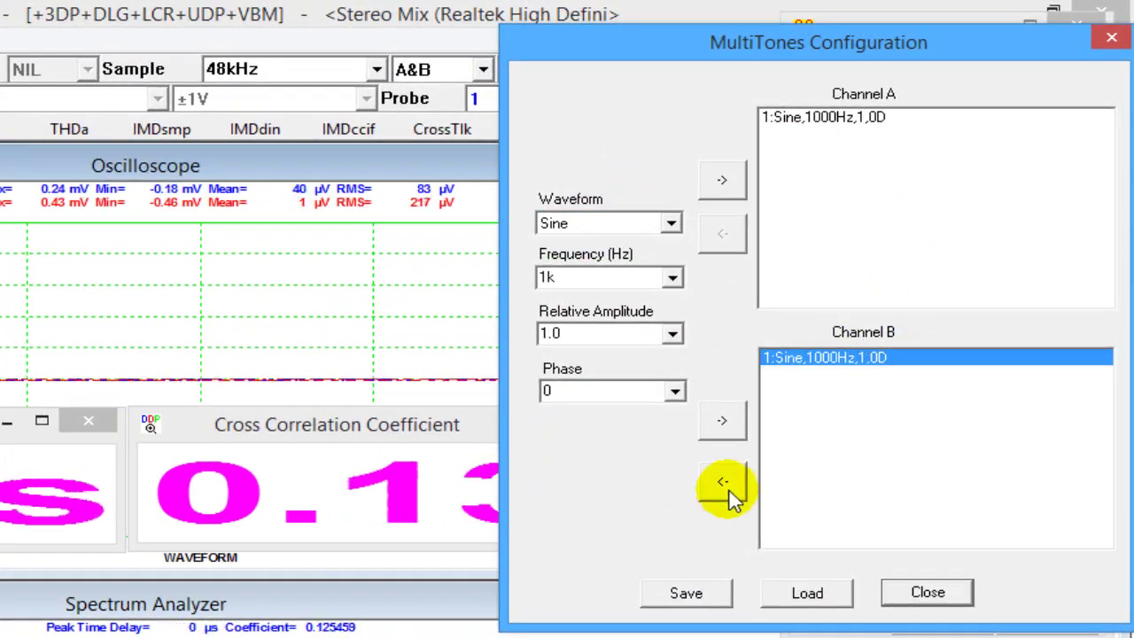
{"action": "left_click", "coordinate": [726, 497]}
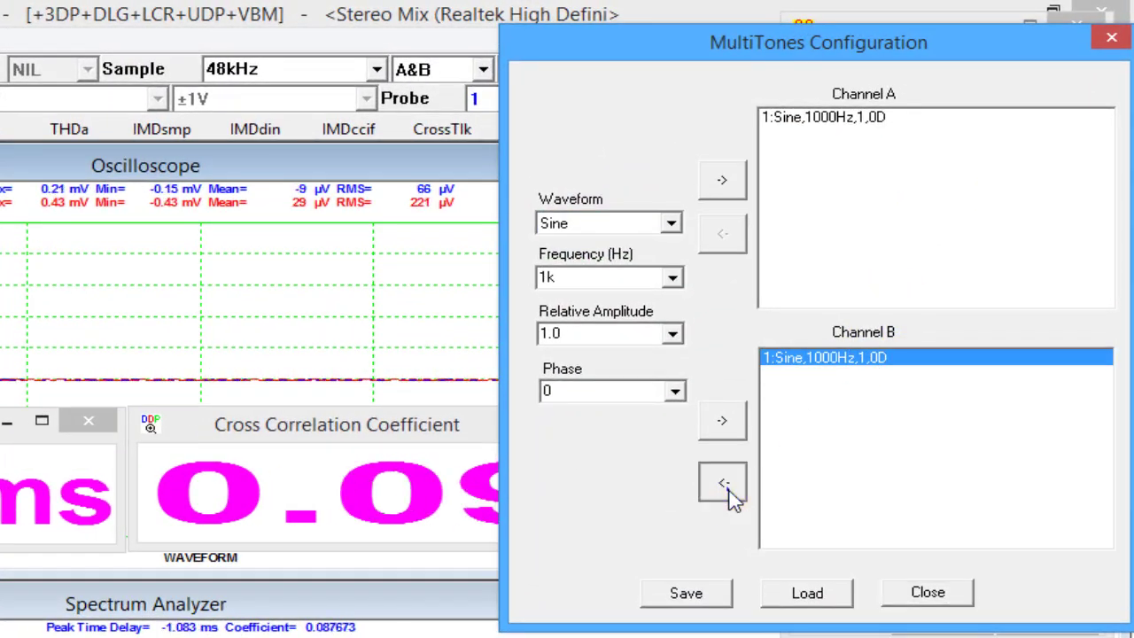
{"action": "left_click", "coordinate": [675, 390]}
{"action": "left_click", "coordinate": [629, 453]}
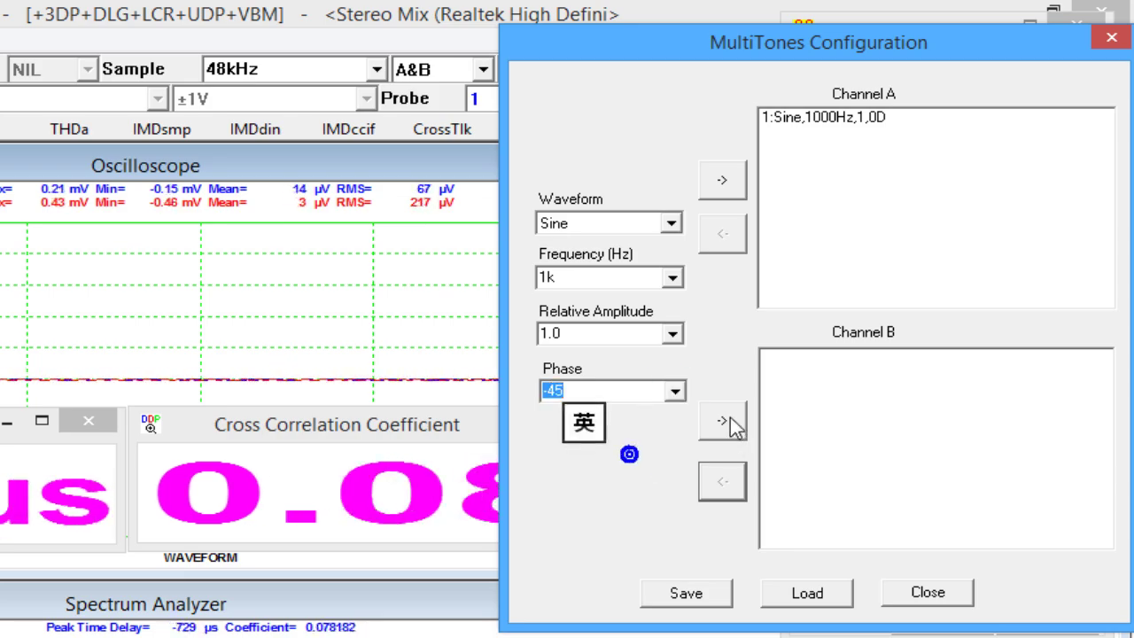
{"action": "left_click", "coordinate": [732, 427]}
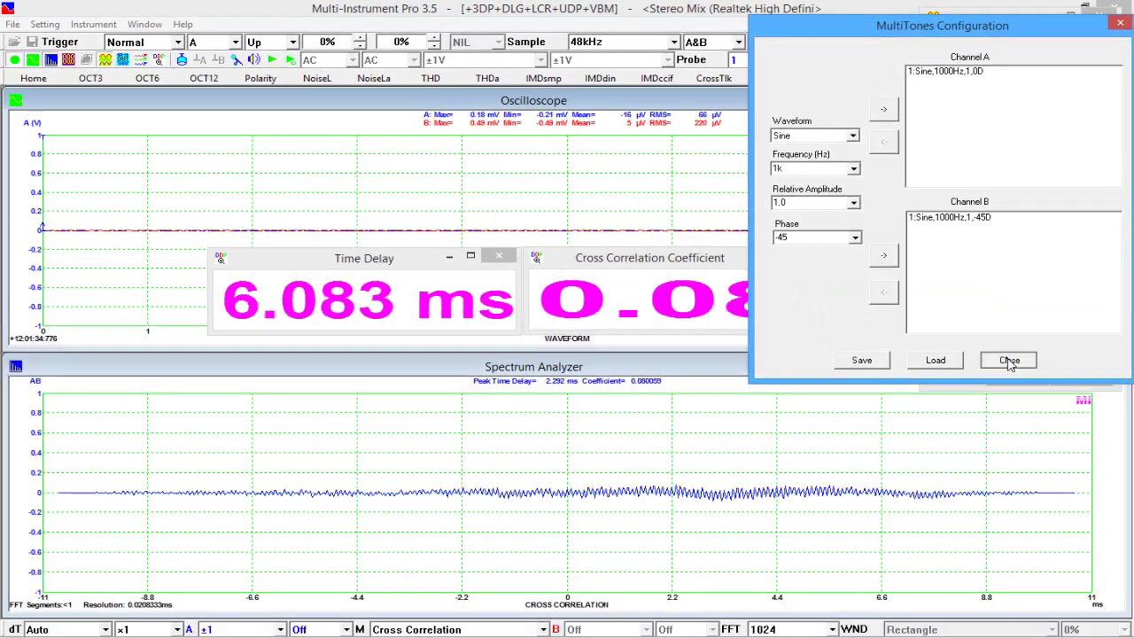
{"action": "left_click", "coordinate": [928, 592]}
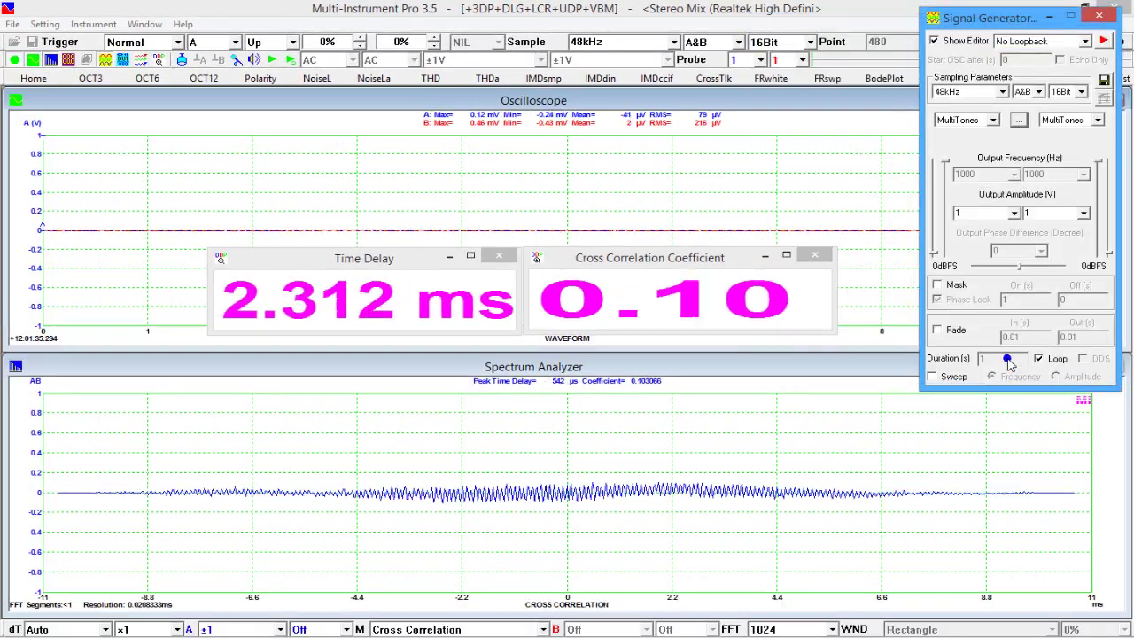
{"action": "left_click", "coordinate": [1103, 40]}
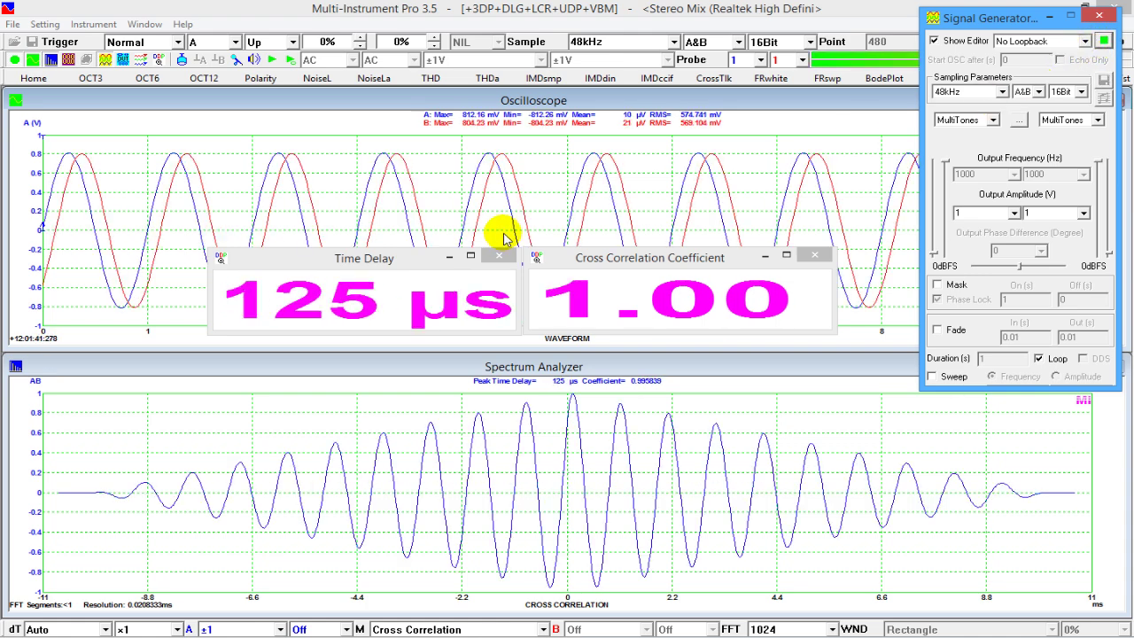
Replace channel B's tone with a 1 kHz sine of relative amplitude 1.0 and phase -90, and restart the generator.
{"action": "left_click", "coordinate": [1023, 121]}
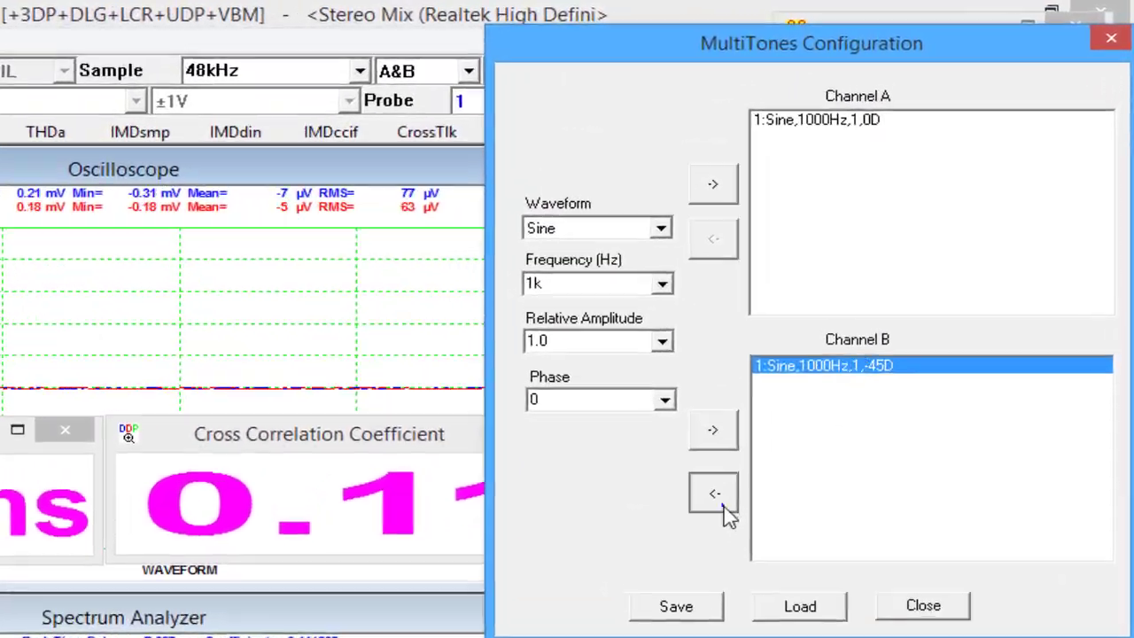
{"action": "left_click", "coordinate": [725, 514]}
{"action": "left_click", "coordinate": [665, 400]}
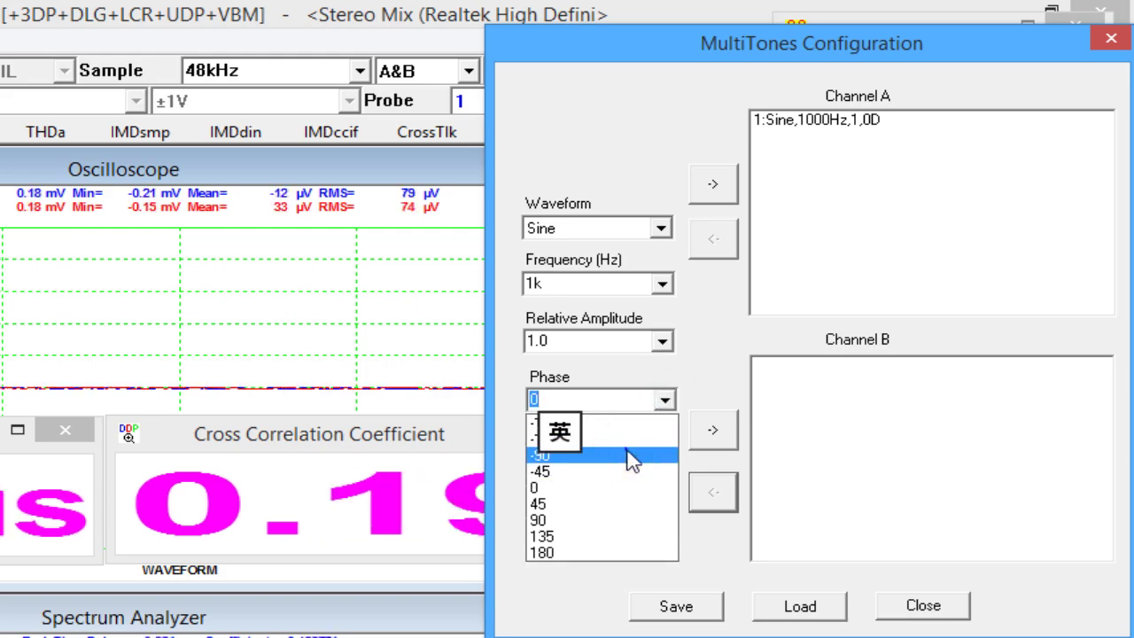
{"action": "left_click", "coordinate": [630, 455]}
{"action": "left_click", "coordinate": [713, 430]}
{"action": "left_click", "coordinate": [923, 605]}
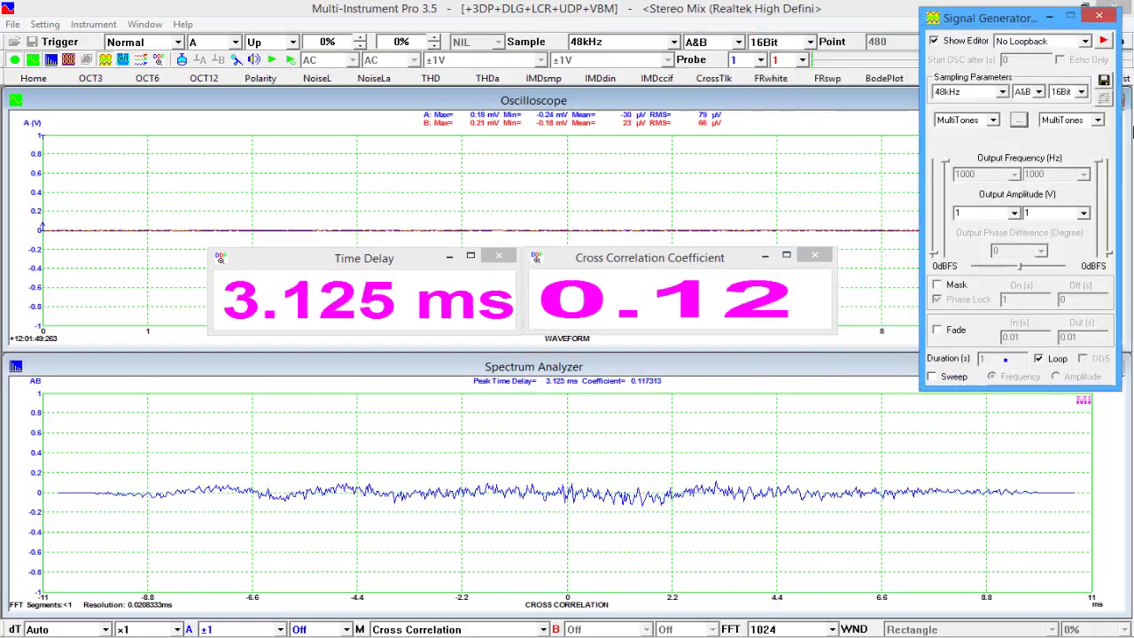
{"action": "left_click", "coordinate": [1104, 43]}
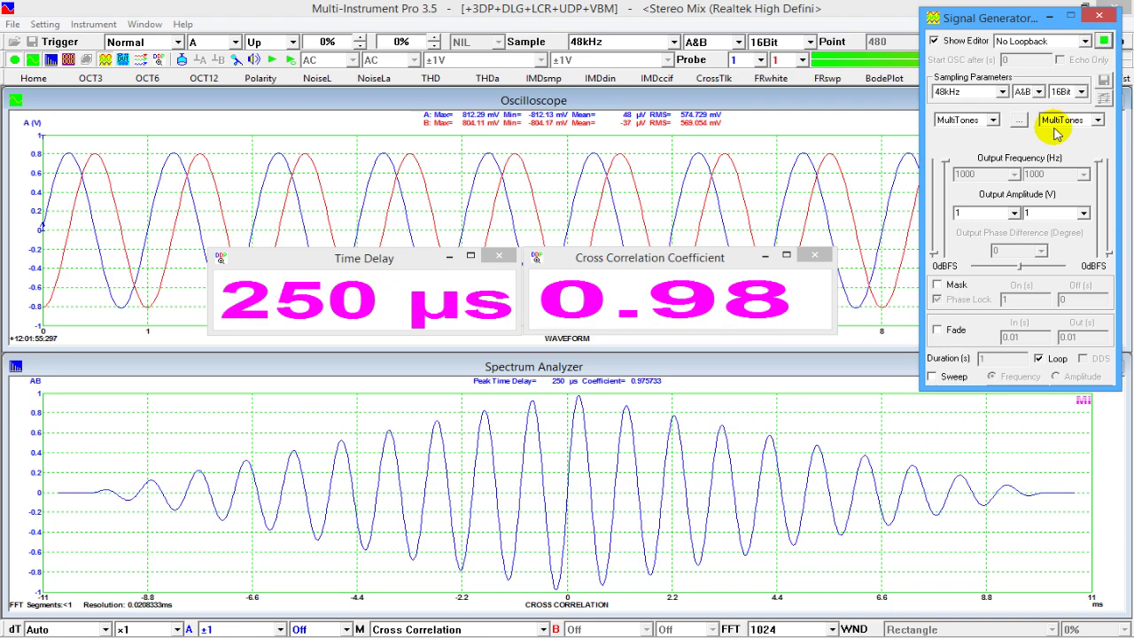
Open the MultiTones configuration and remove the existing sine tones from channels A and B.
{"action": "left_click", "coordinate": [1019, 124]}
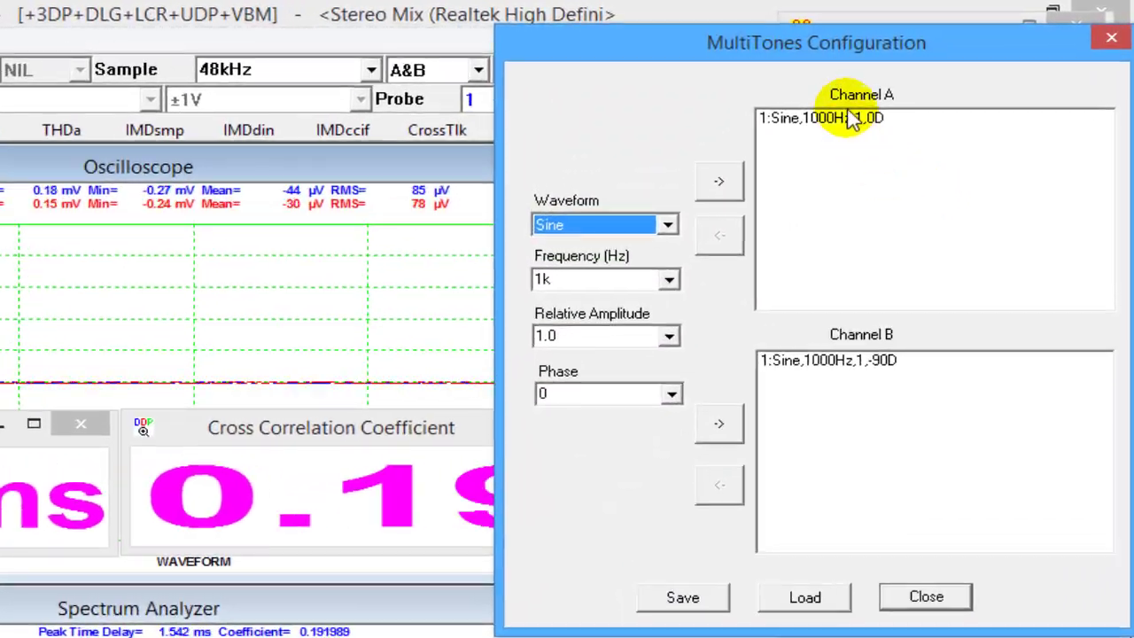
{"action": "left_click", "coordinate": [967, 74]}
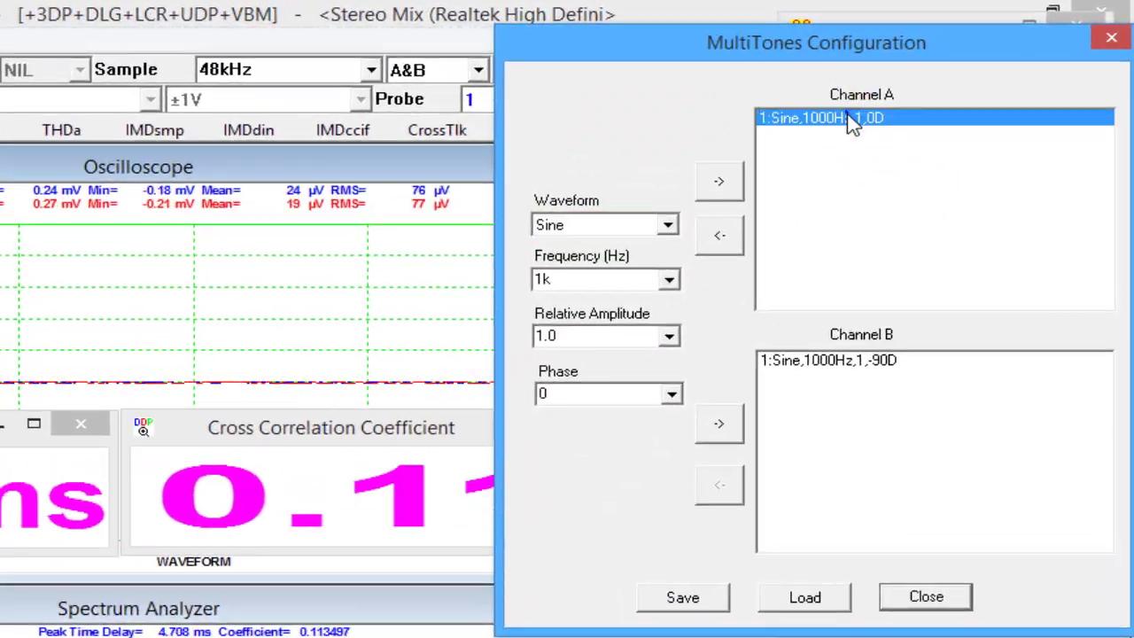
{"action": "left_click", "coordinate": [721, 236]}
{"action": "left_click", "coordinate": [797, 374]}
{"action": "left_click", "coordinate": [722, 487]}
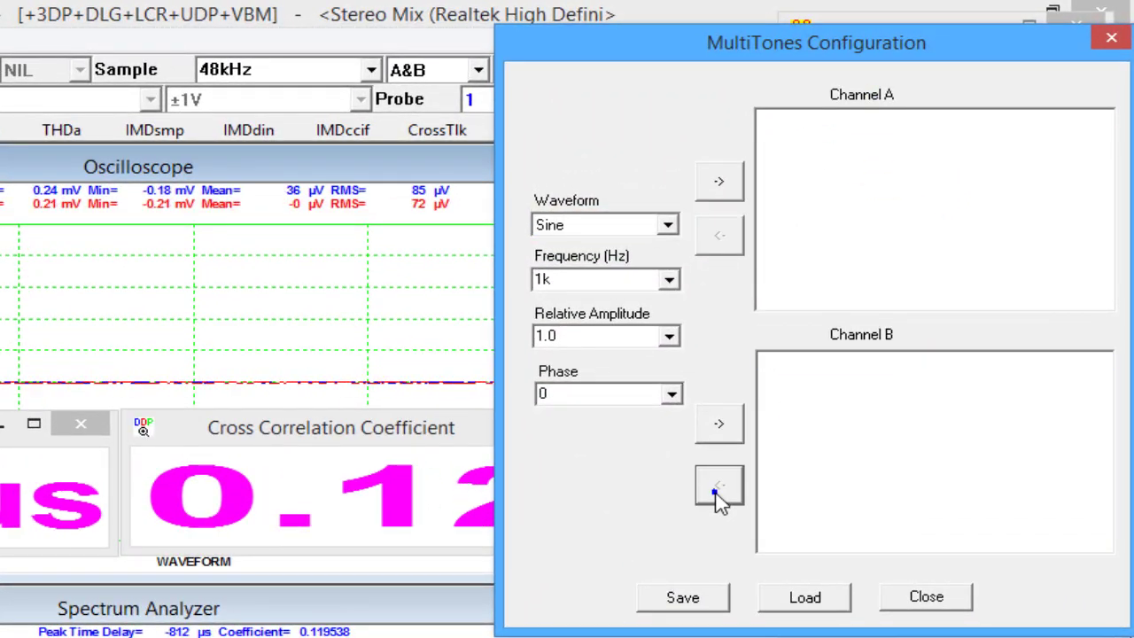
Add a 1 kHz sine of relative amplitude 0.5 to each channel, with phase 0 on A and -90 on B.
{"action": "left_click", "coordinate": [669, 338]}
{"action": "left_click", "coordinate": [580, 440]}
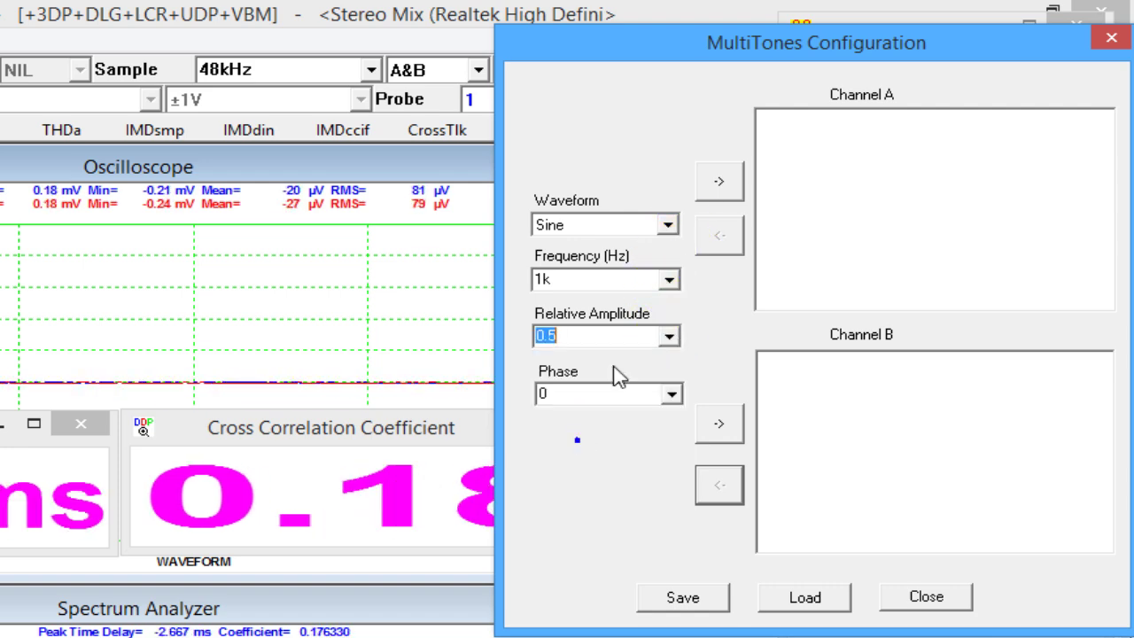
{"action": "left_click", "coordinate": [713, 182]}
{"action": "left_click", "coordinate": [664, 393]}
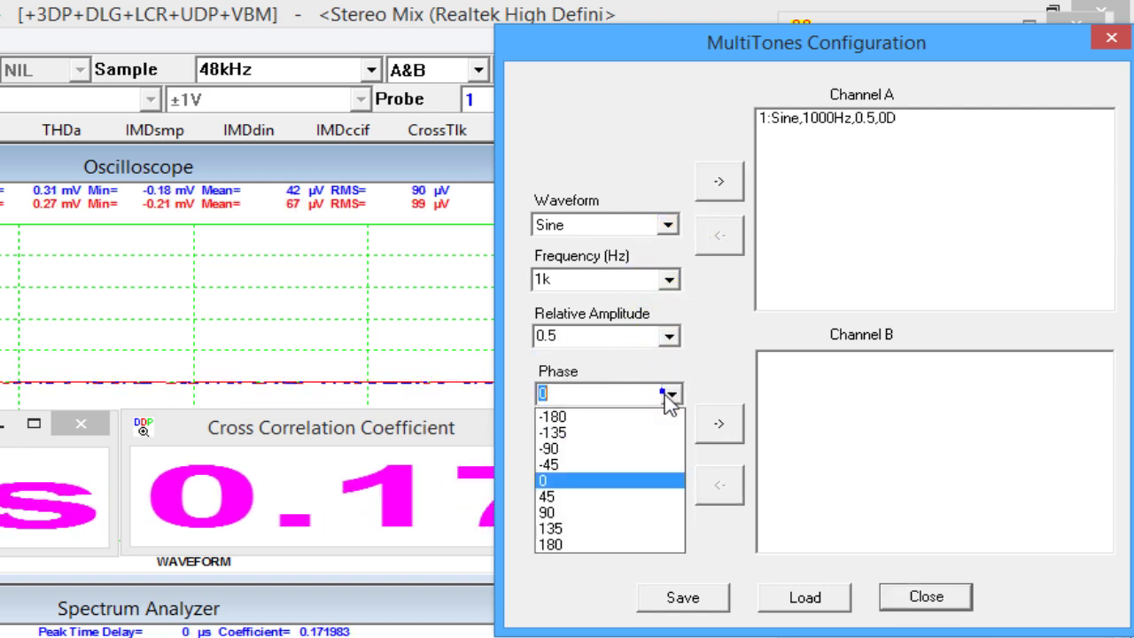
{"action": "left_click", "coordinate": [643, 450]}
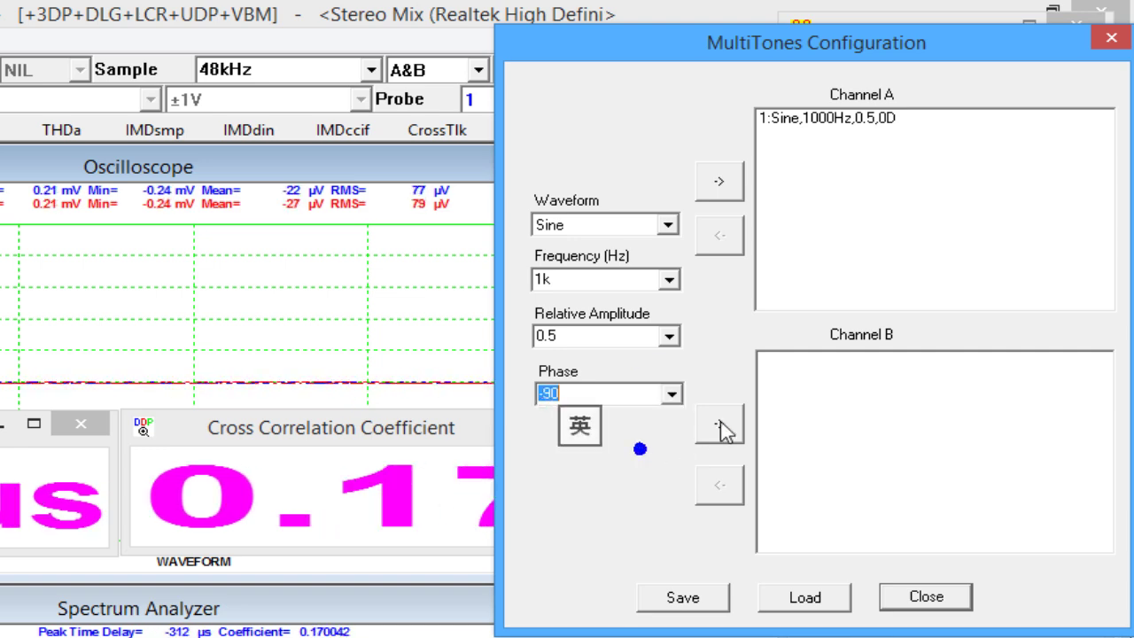
{"action": "left_click", "coordinate": [718, 424]}
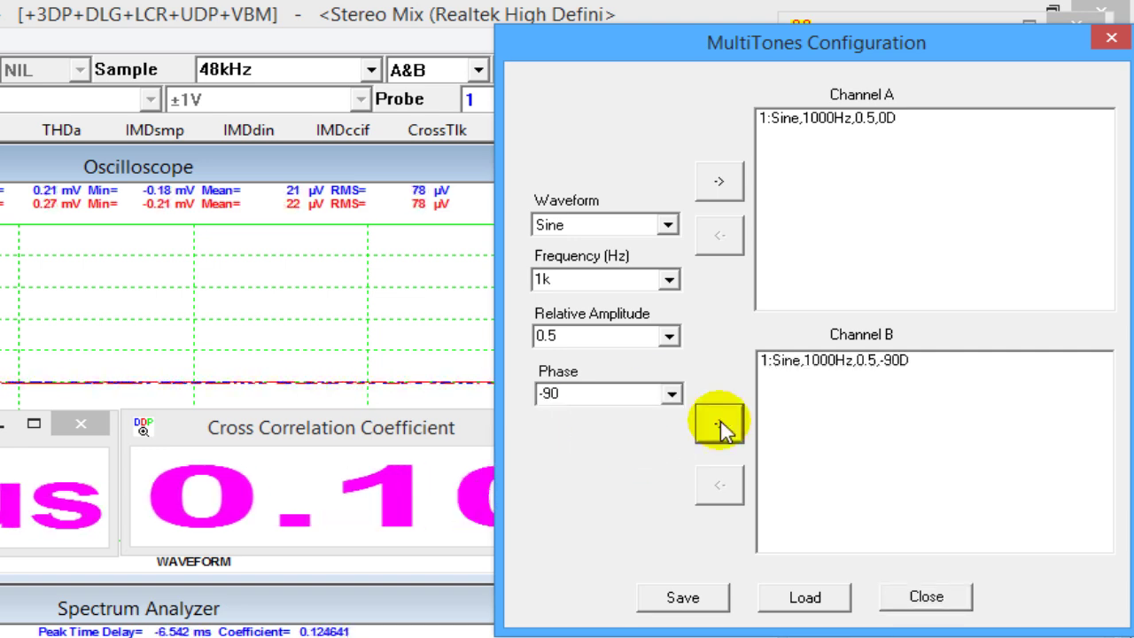
Add white noise of relative amplitude 1.0 to both channels, close the MultiTones configuration and start the generator.
{"action": "left_click", "coordinate": [668, 226]}
{"action": "left_click", "coordinate": [617, 317]}
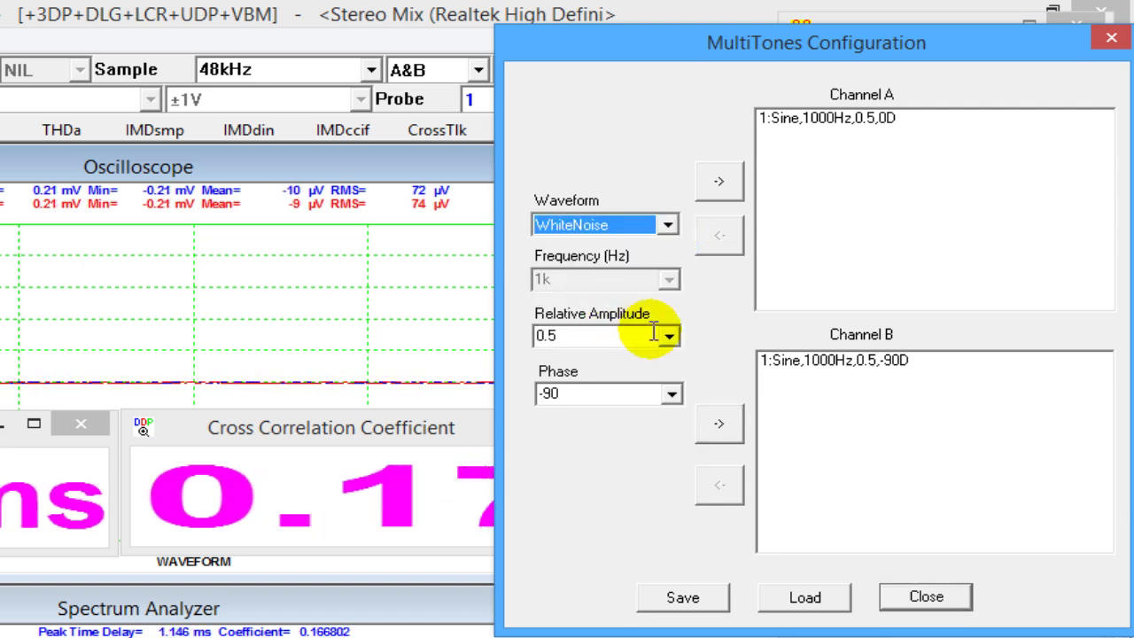
{"action": "left_click", "coordinate": [669, 336]}
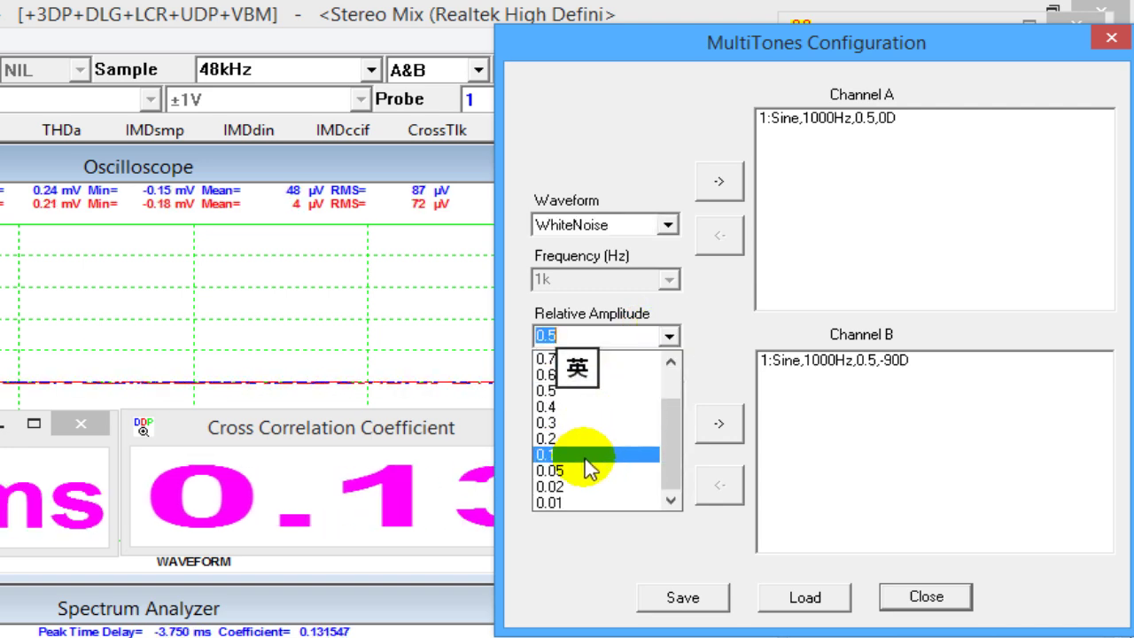
{"action": "left_click", "coordinate": [670, 381]}
{"action": "left_click", "coordinate": [609, 361]}
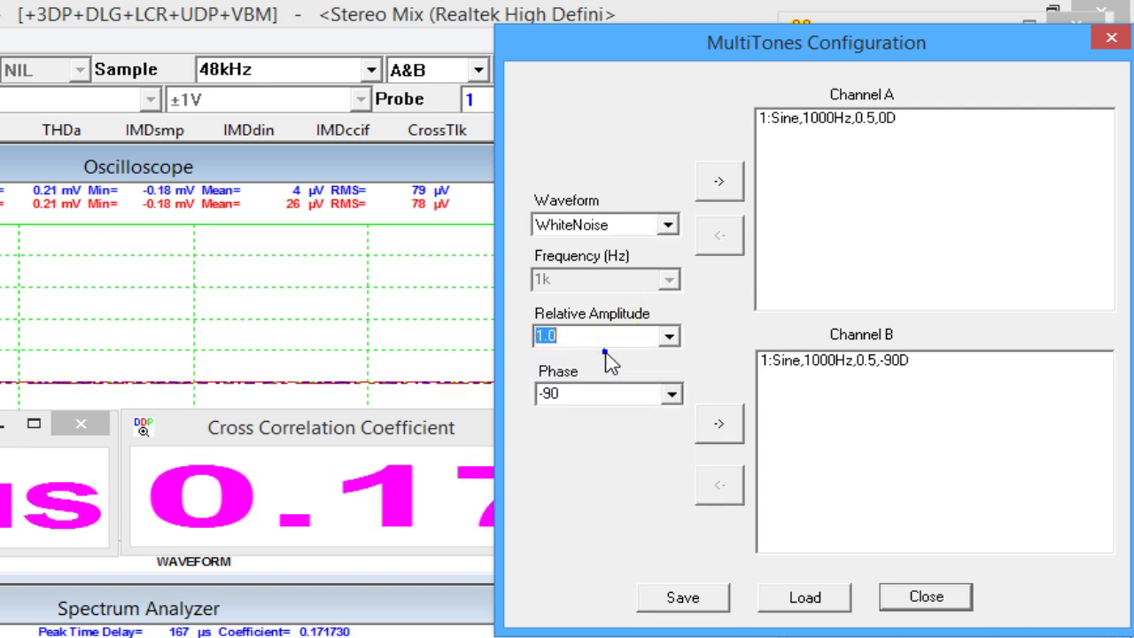
{"action": "left_click", "coordinate": [724, 180]}
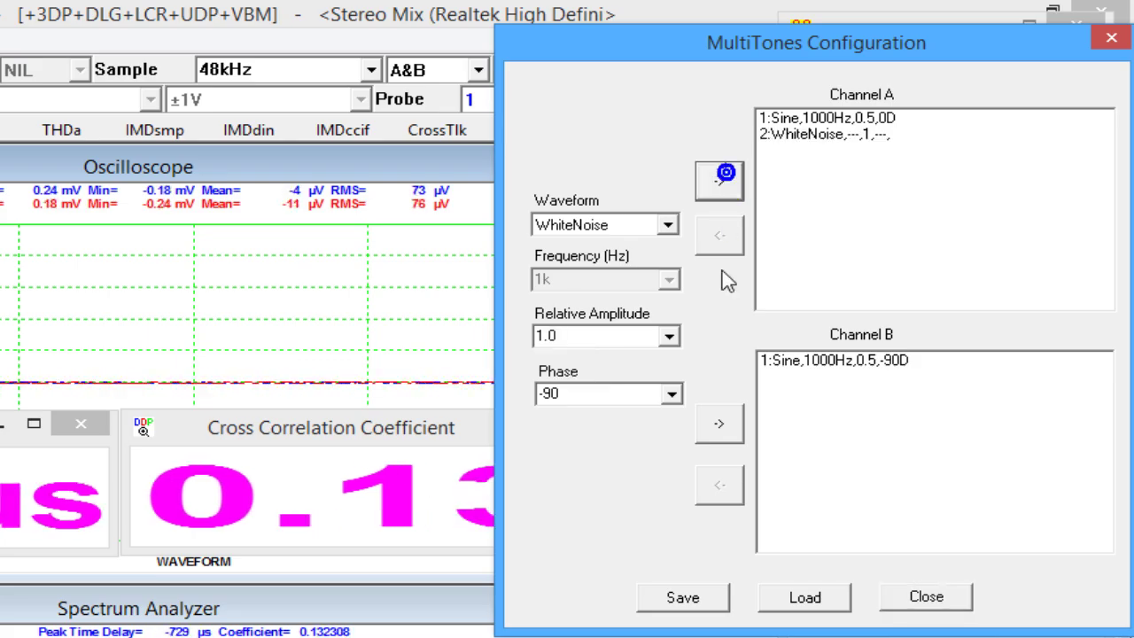
{"action": "left_click", "coordinate": [719, 424]}
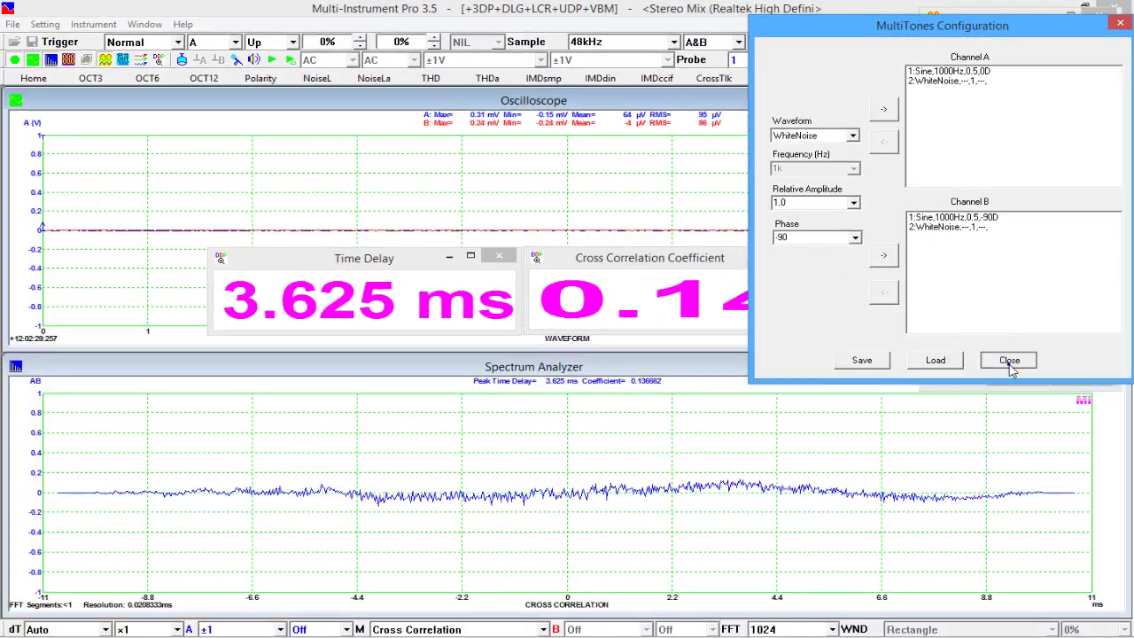
{"action": "left_click", "coordinate": [1009, 362]}
{"action": "left_click", "coordinate": [1103, 41]}
{"action": "left_click", "coordinate": [1103, 42]}
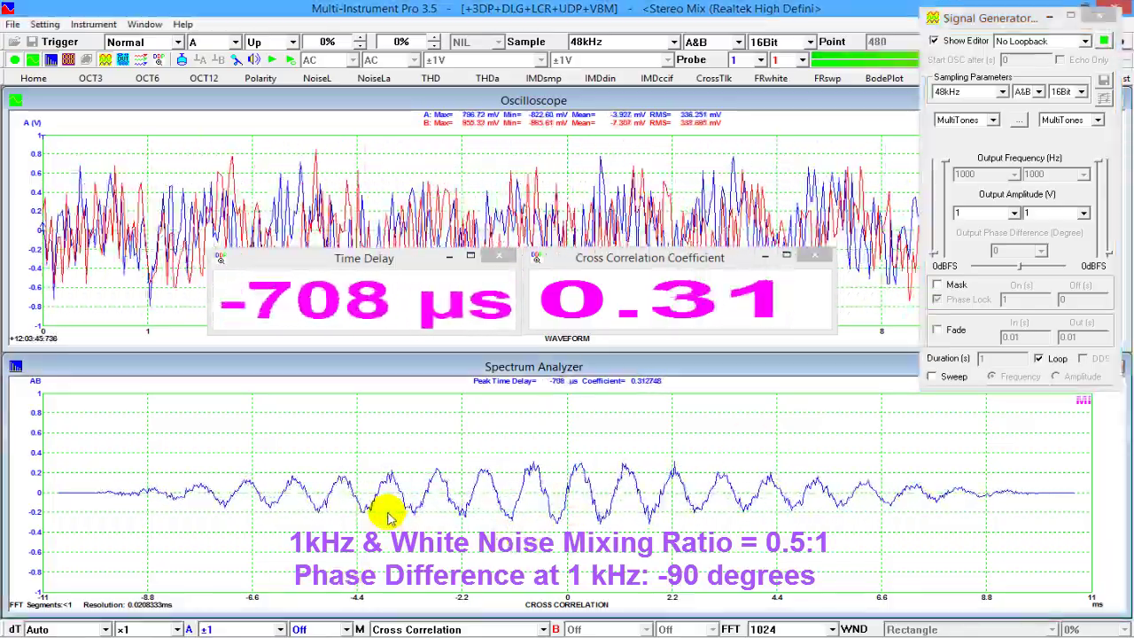
Apply inter-frame averaging to the cross correlation through the Spectrum Analyzer processing settings, and reopen those settings.
{"action": "right_click", "coordinate": [312, 465]}
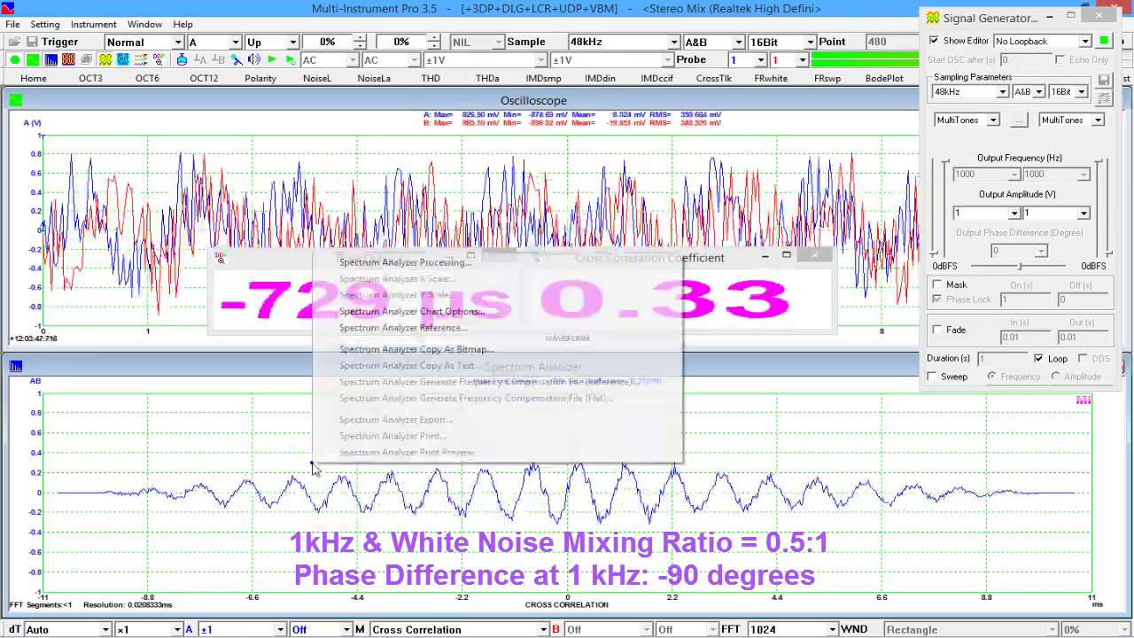
{"action": "left_click", "coordinate": [461, 260]}
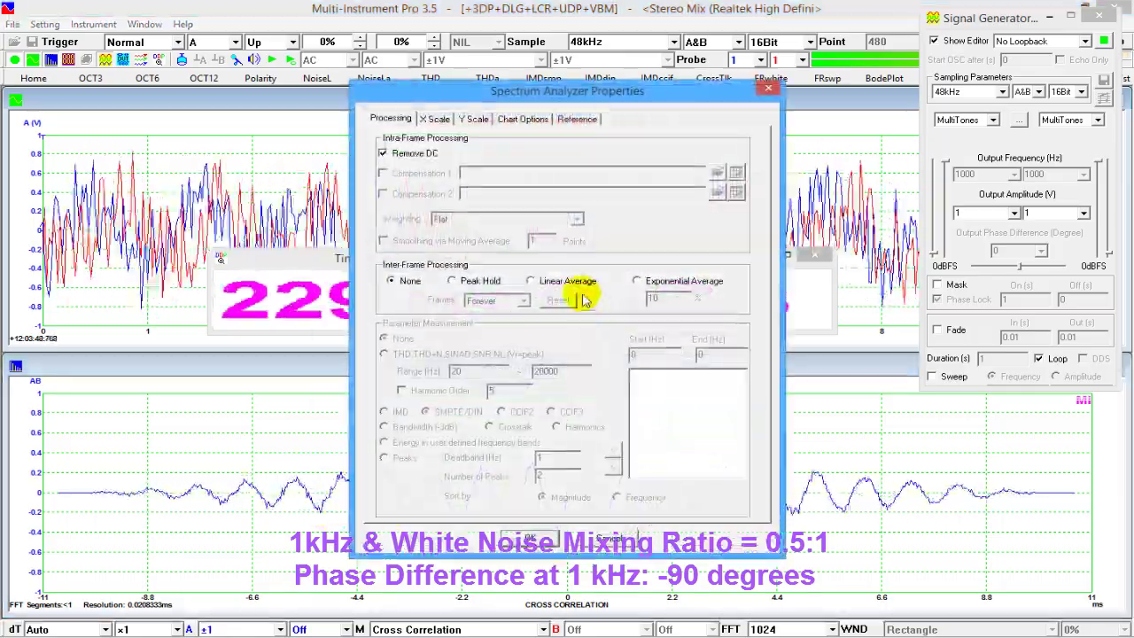
{"action": "left_click", "coordinate": [529, 538]}
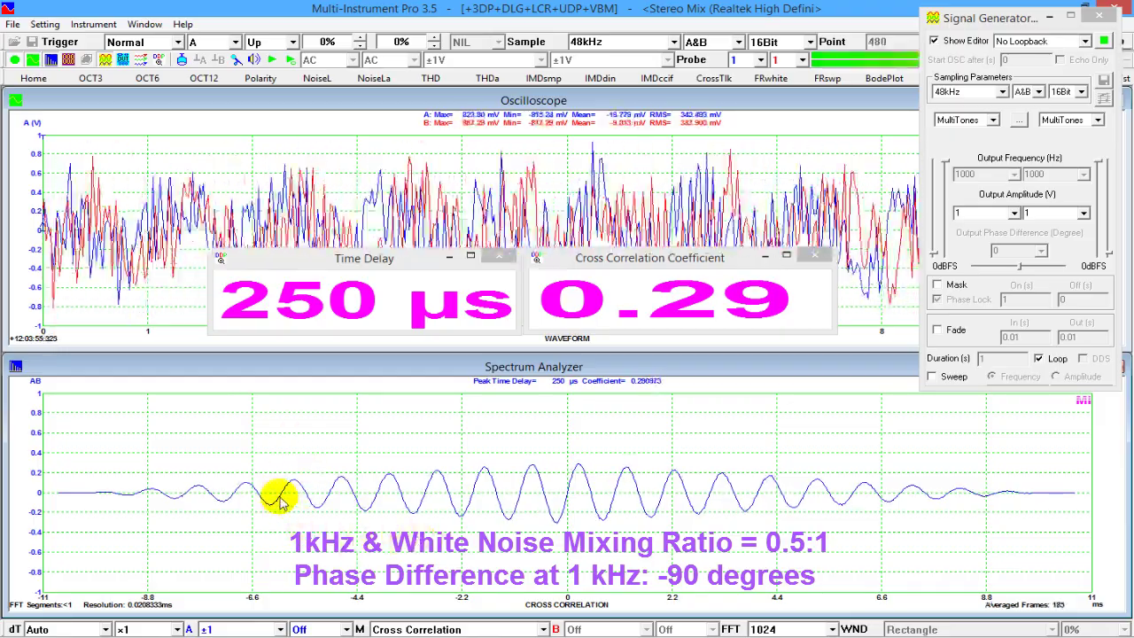
{"action": "right_click", "coordinate": [299, 438]}
{"action": "left_click", "coordinate": [418, 232]}
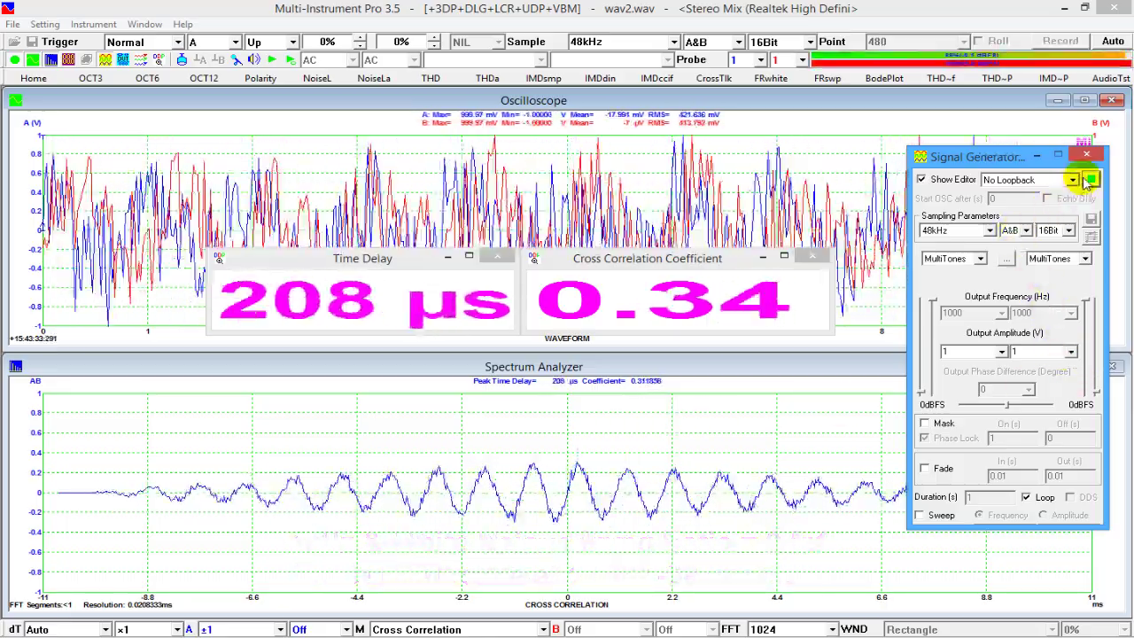
Stop the signal generator and set it to output a sine wave on channel A only.
{"action": "left_click", "coordinate": [1090, 180]}
{"action": "left_click", "coordinate": [975, 258]}
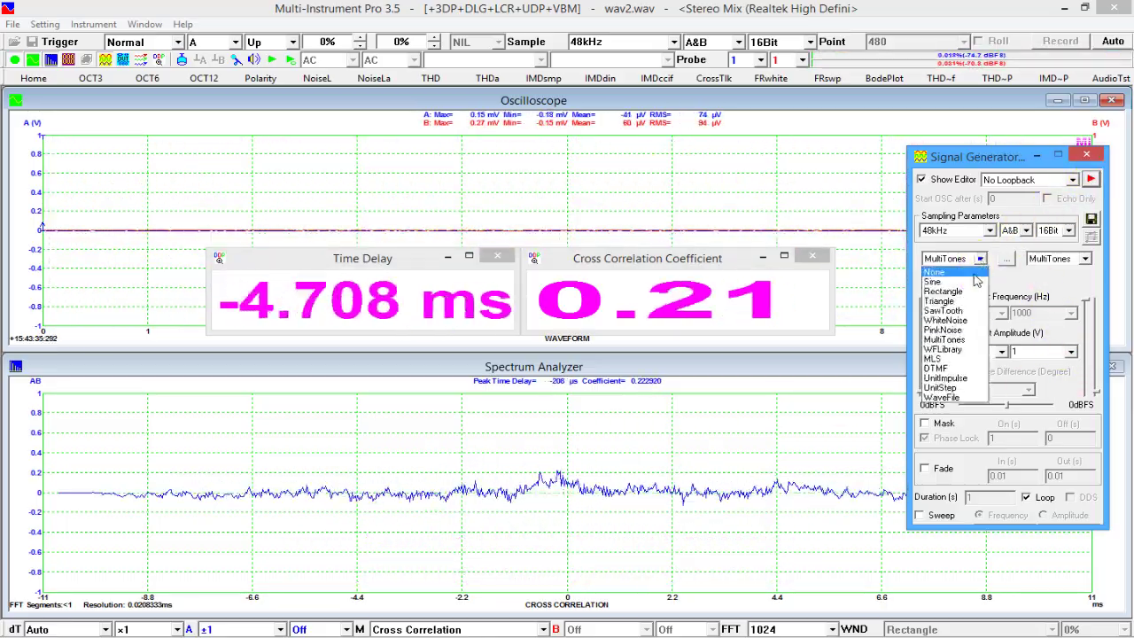
{"action": "left_click", "coordinate": [965, 282]}
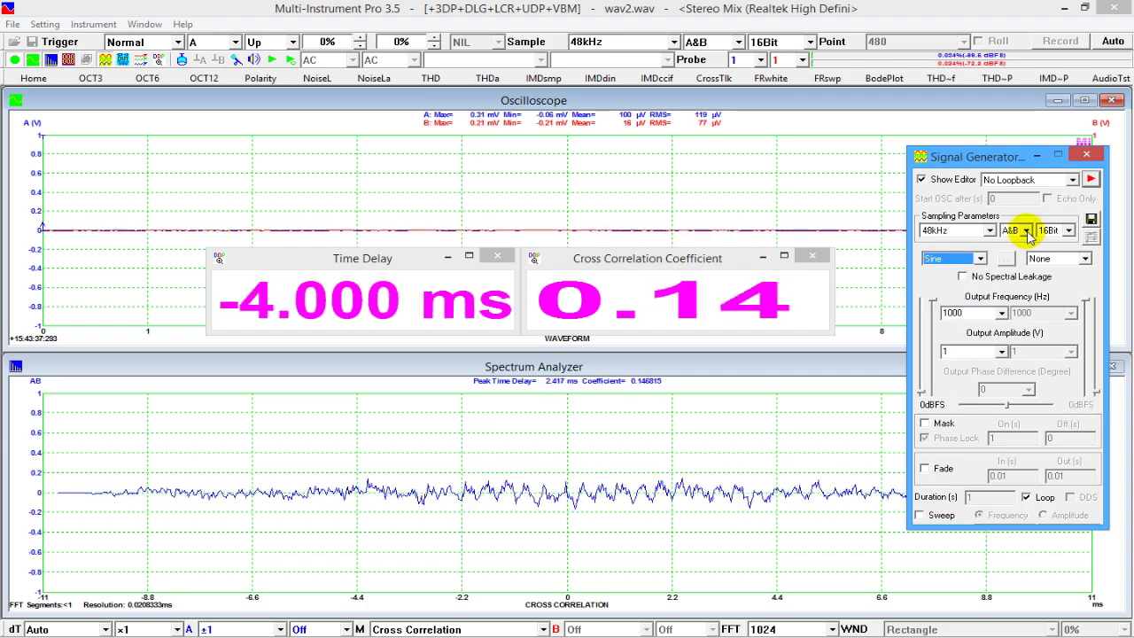
{"action": "left_click", "coordinate": [1027, 232]}
{"action": "left_click", "coordinate": [1017, 248]}
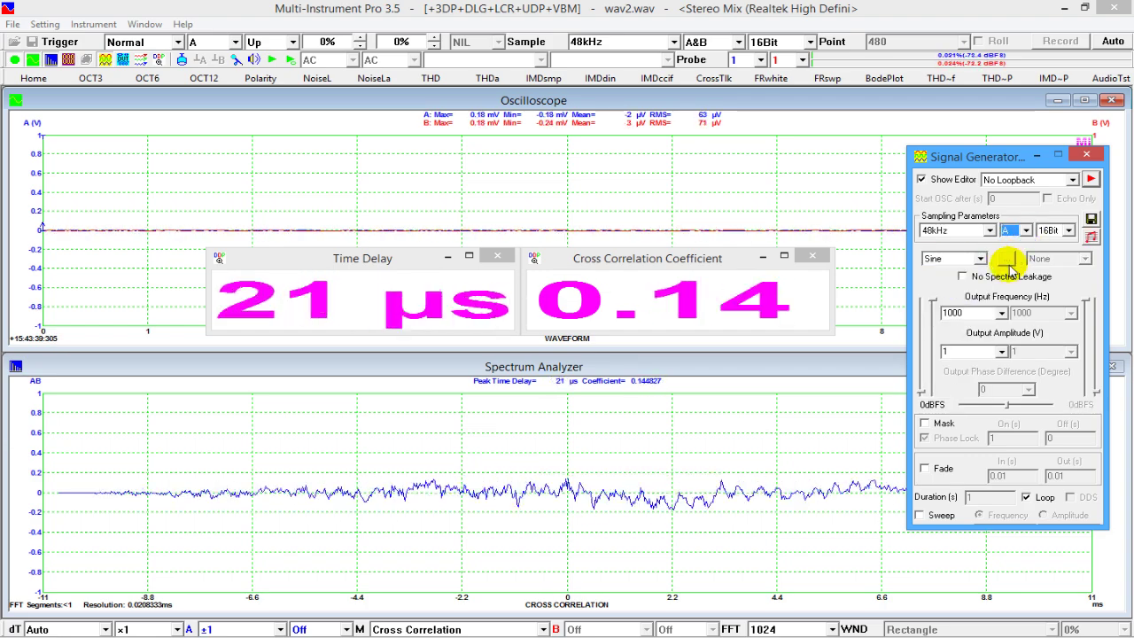
Enable the generator's mask with 0.01 s on and 0.99 s off, and start the 1 kHz burst output.
{"action": "left_click", "coordinate": [926, 424]}
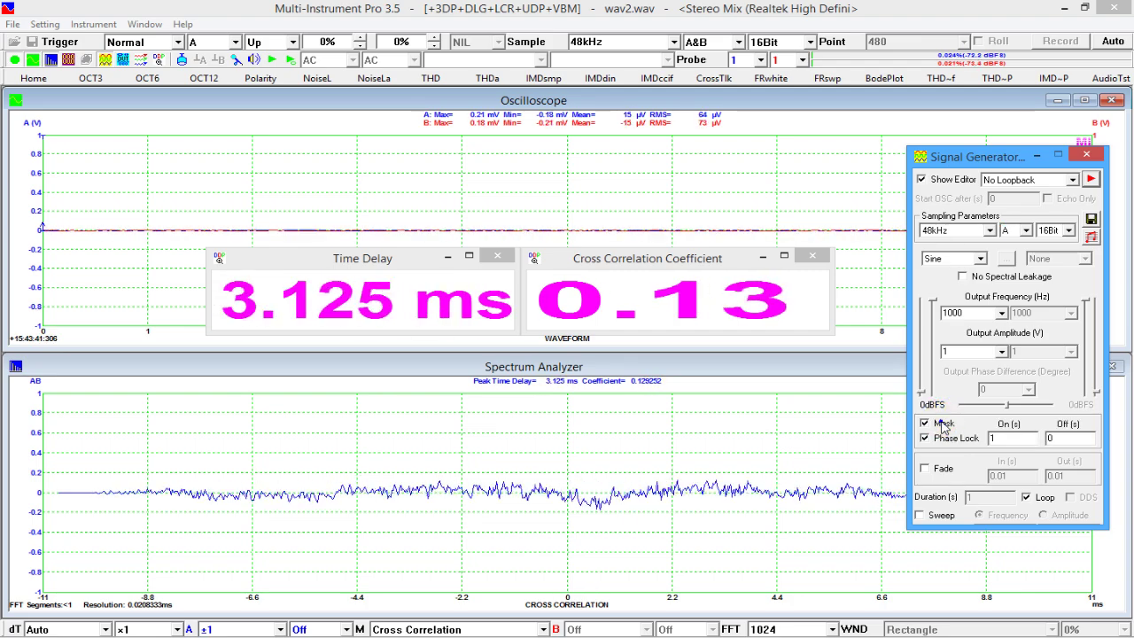
{"action": "left_click", "coordinate": [992, 440]}
{"action": "double_click", "coordinate": [994, 438]}
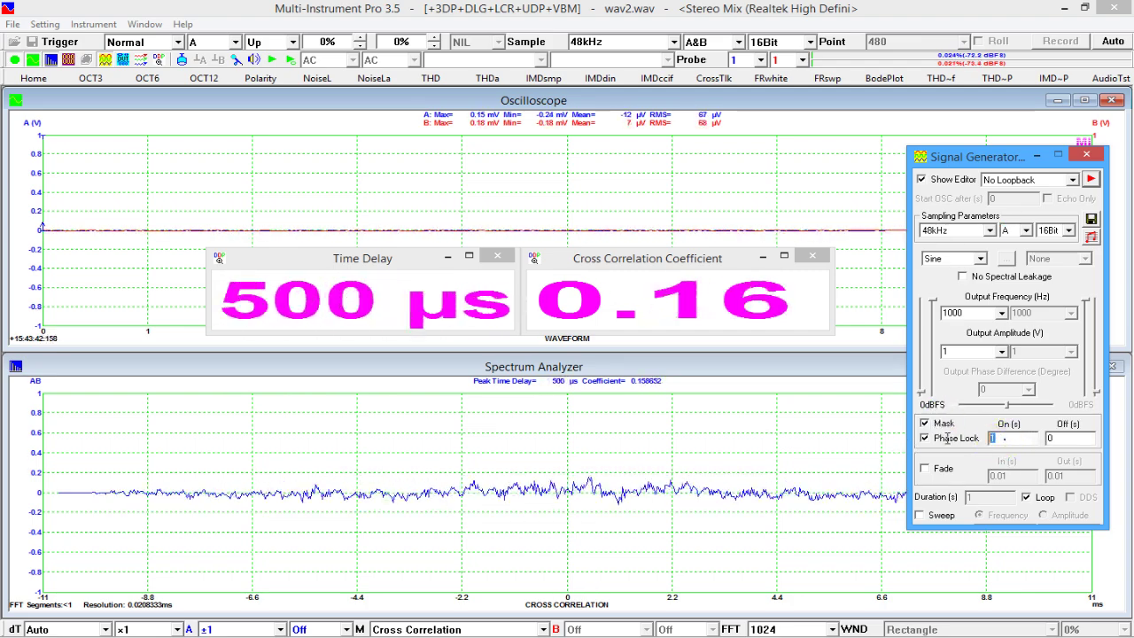
{"action": "double_click", "coordinate": [994, 439]}
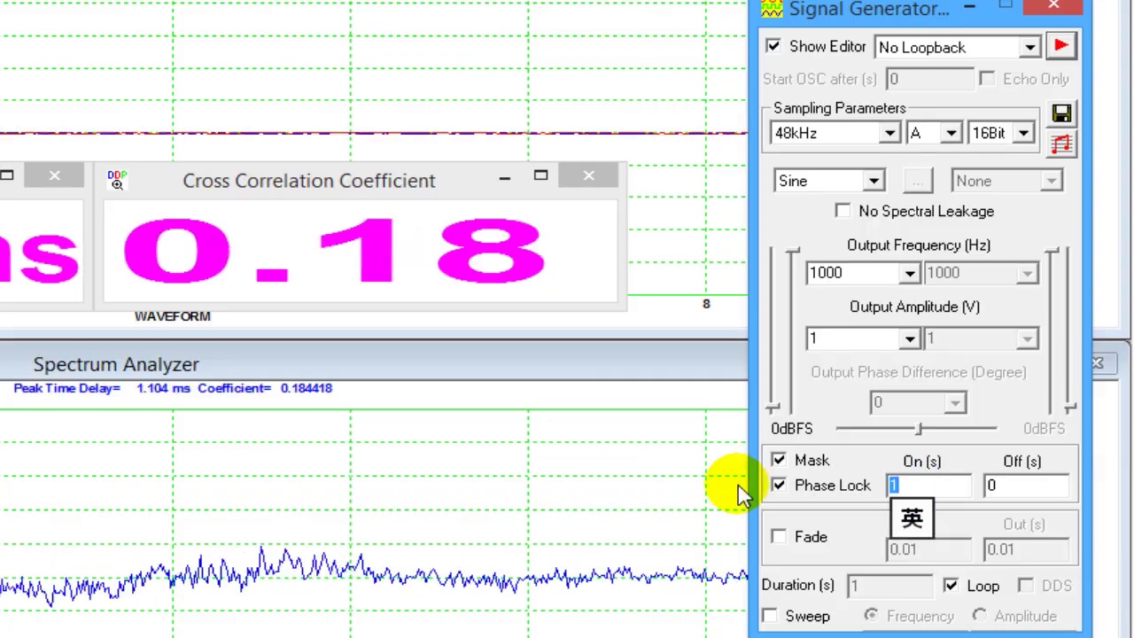
{"action": "type", "text": "0.01"}
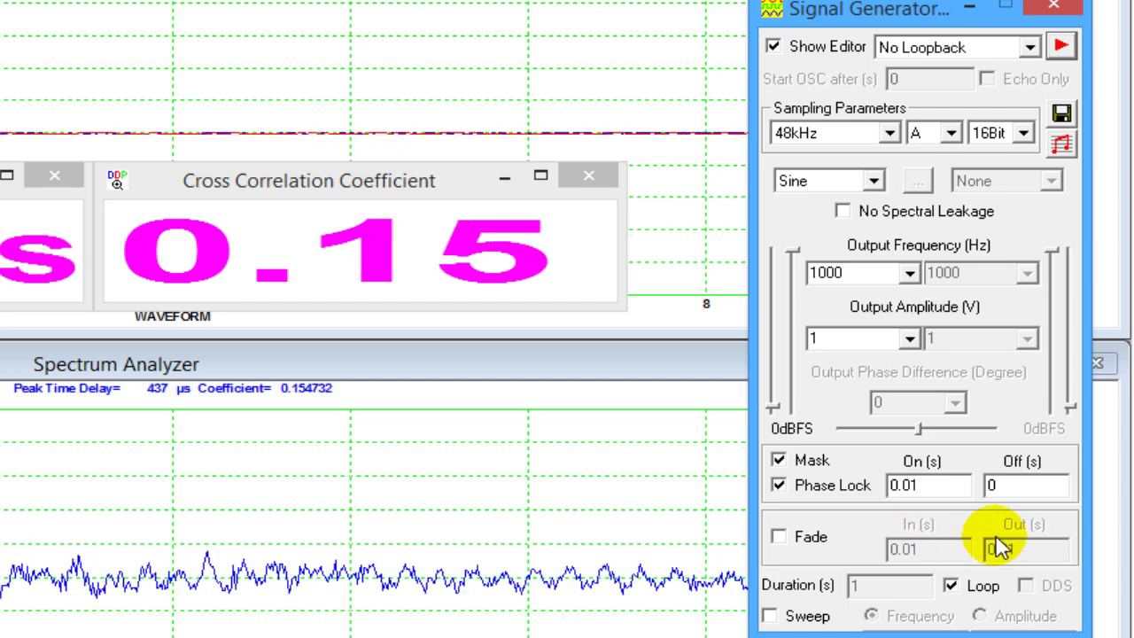
{"action": "left_click", "coordinate": [1054, 484]}
{"action": "type", "text": ".99"}
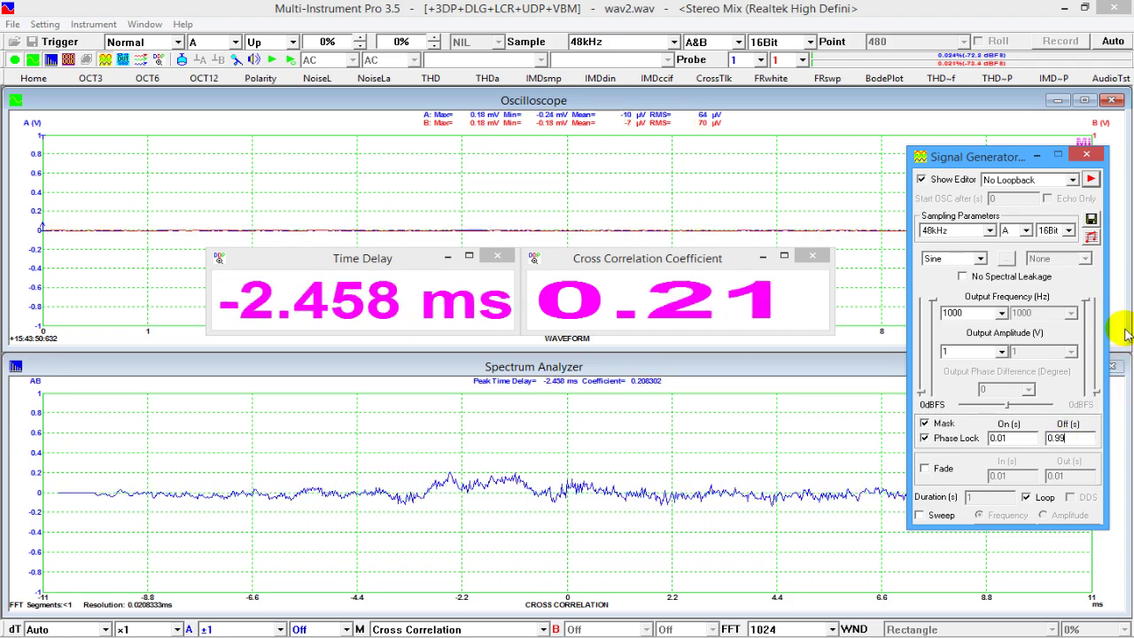
{"action": "left_click", "coordinate": [1091, 179]}
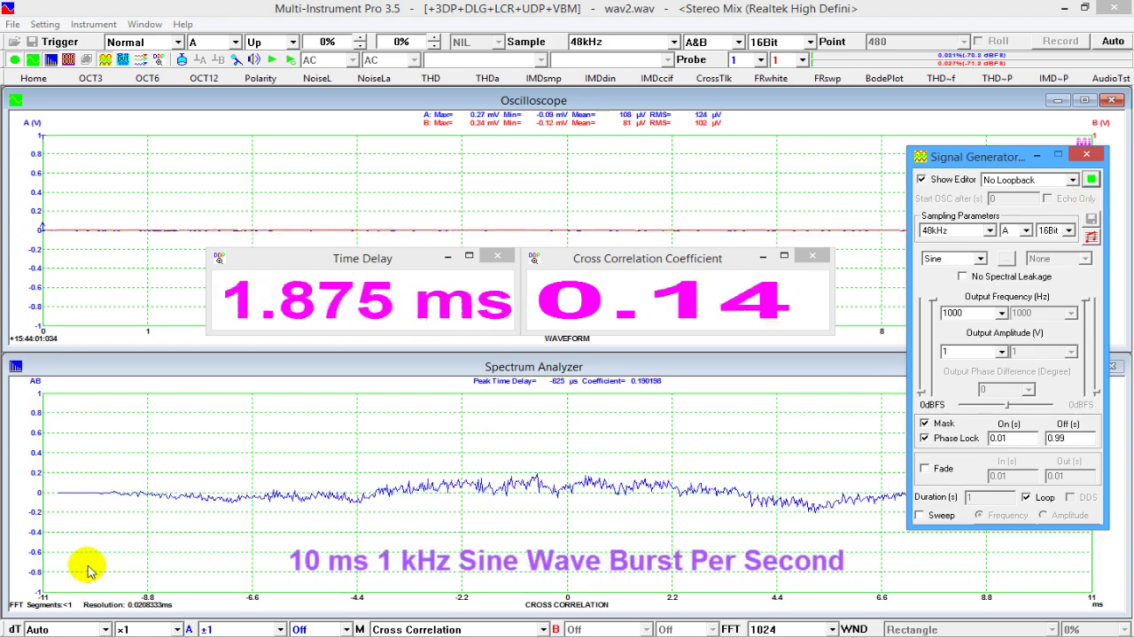
Set the oscilloscope sweep time to 100 ms.
{"action": "left_click", "coordinate": [76, 291]}
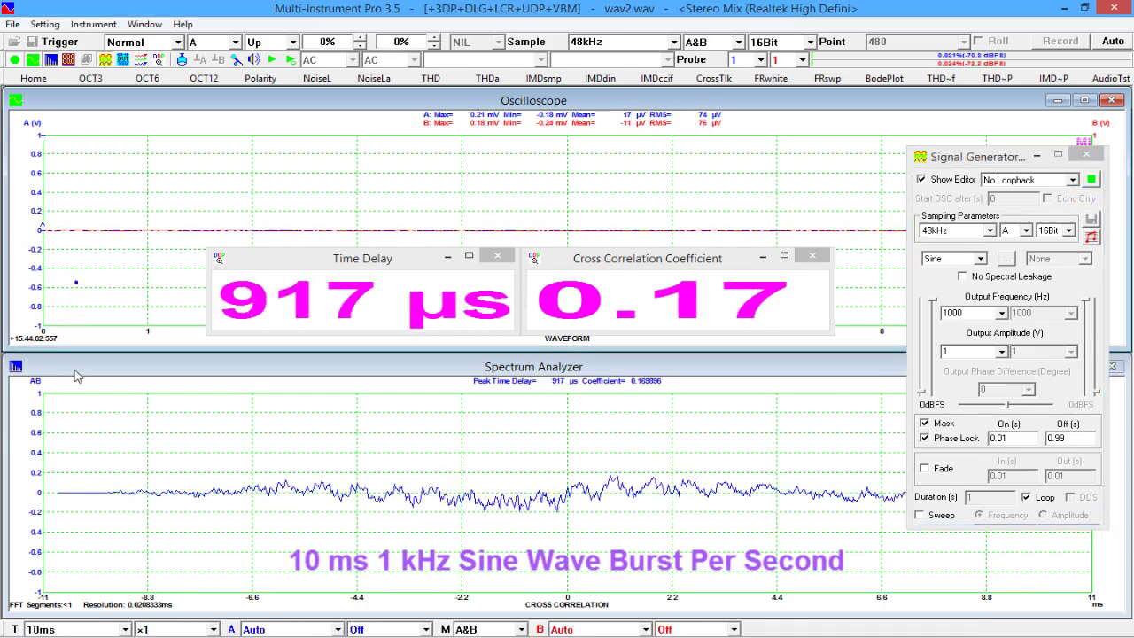
{"action": "left_click", "coordinate": [105, 629]}
{"action": "left_click", "coordinate": [78, 426]}
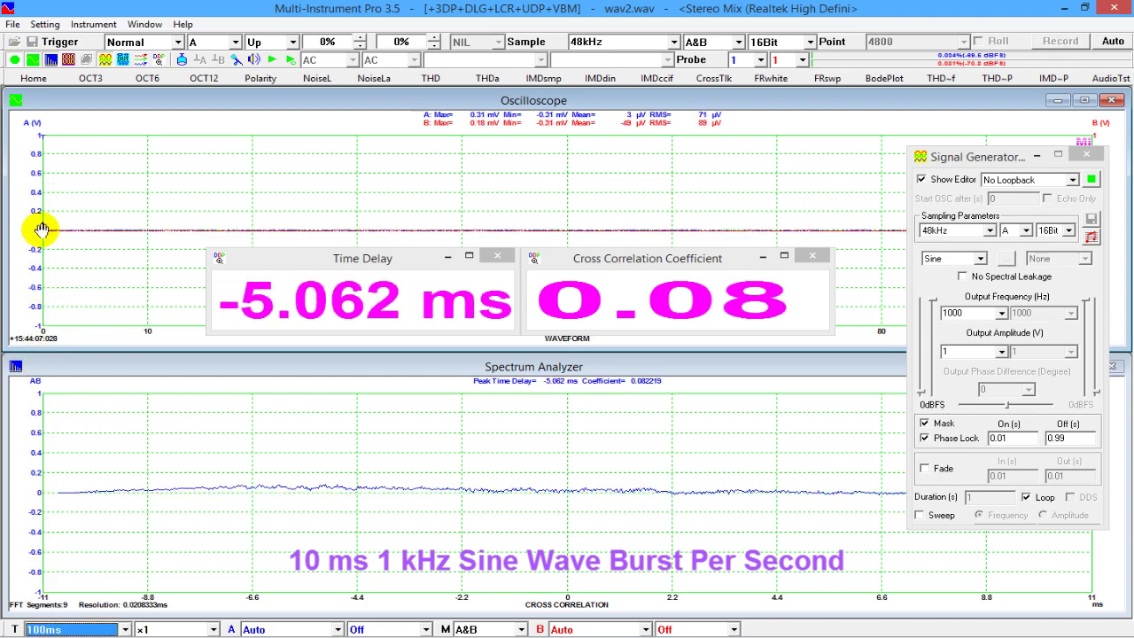
Set the trigger level to 48% and the trigger delay to -90%, and move the Signal Generator window clear of the waveform.
{"action": "left_click_drag", "start_coordinate": [42, 230], "coordinate": [42, 183]}
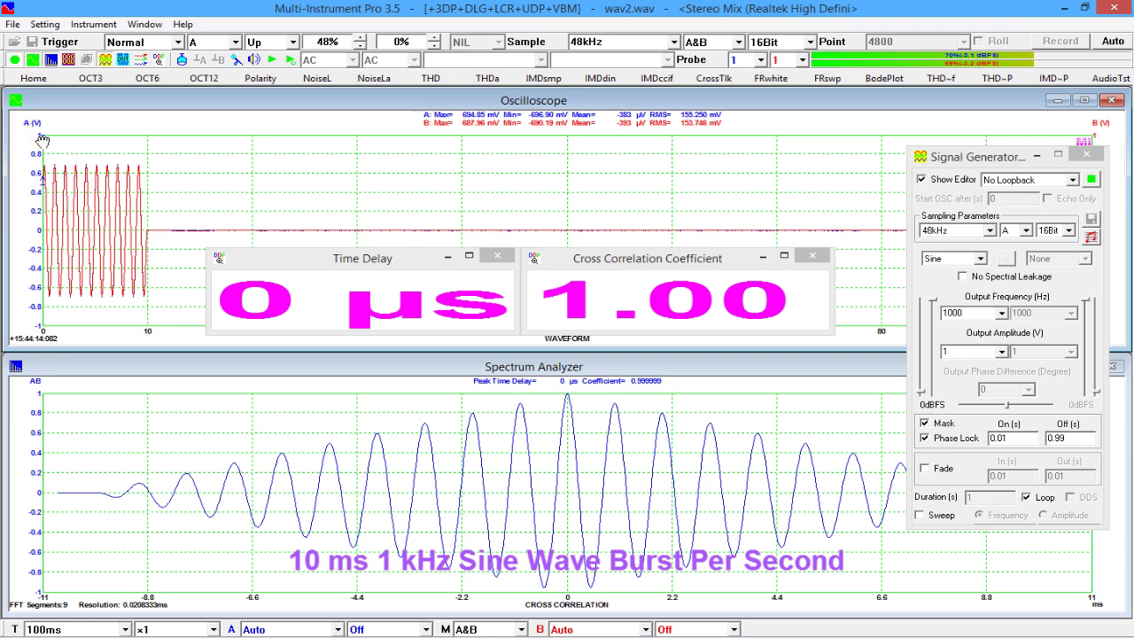
{"action": "mouse_move", "coordinate": [42, 140]}
{"action": "left_mouse_down"}
{"action": "mouse_move", "coordinate": [651, 124]}
{"action": "mouse_move", "coordinate": [991, 134]}
{"action": "left_mouse_up"}
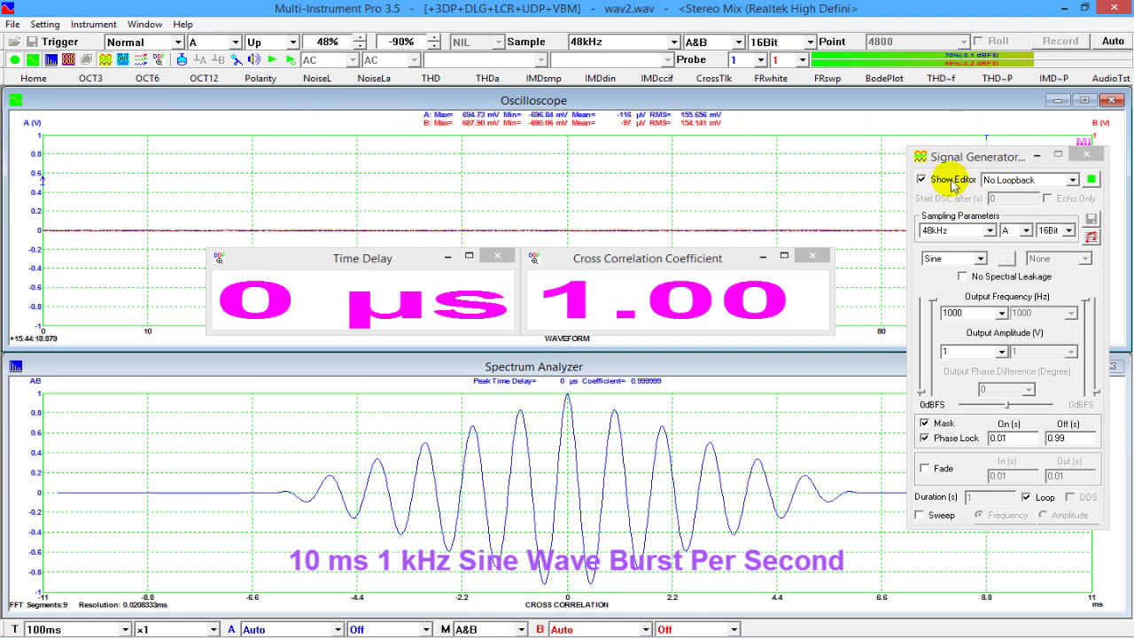
{"action": "left_click_drag", "start_coordinate": [954, 156], "coordinate": [942, 362]}
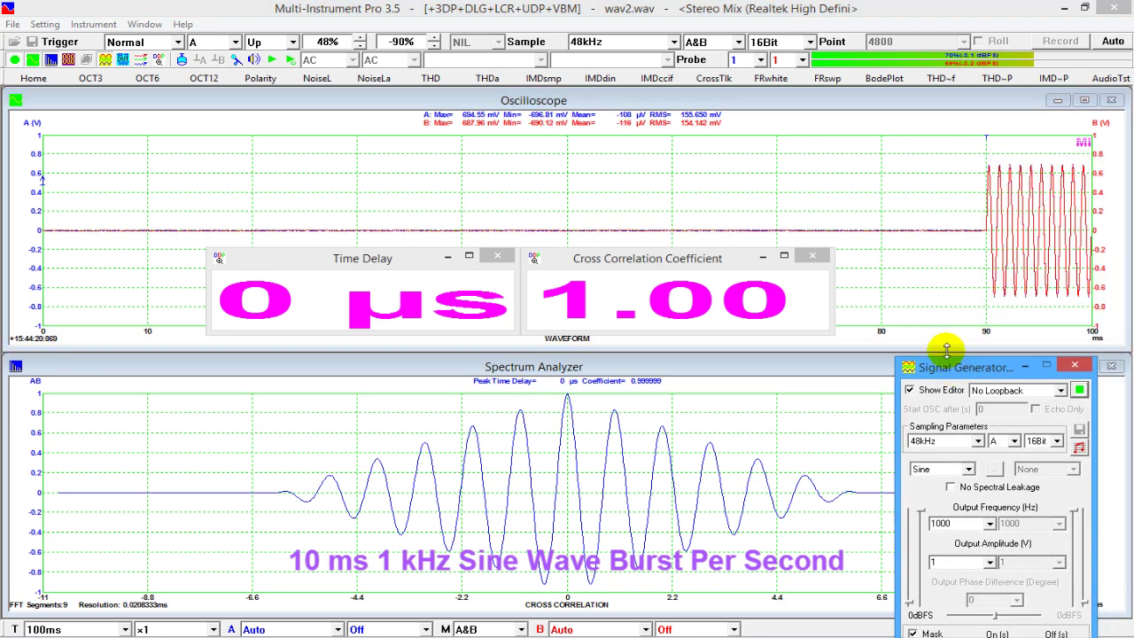
Stop the oscilloscope and save the captured burst frame as ADC1.wav, overwriting the existing file.
{"action": "left_click", "coordinate": [13, 61]}
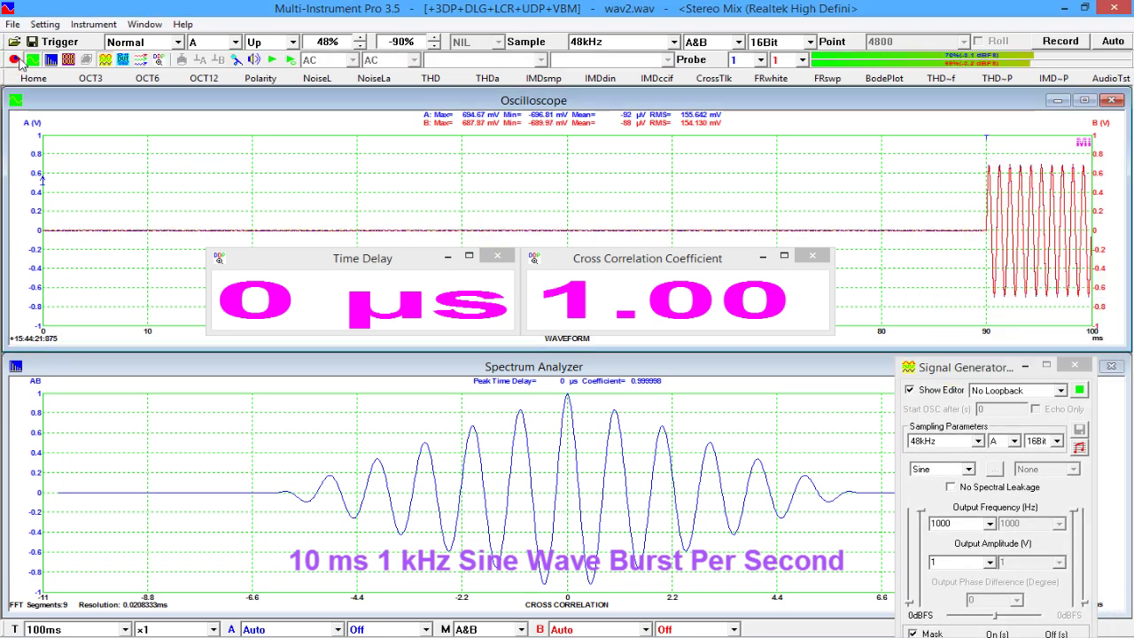
{"action": "left_click", "coordinate": [14, 26]}
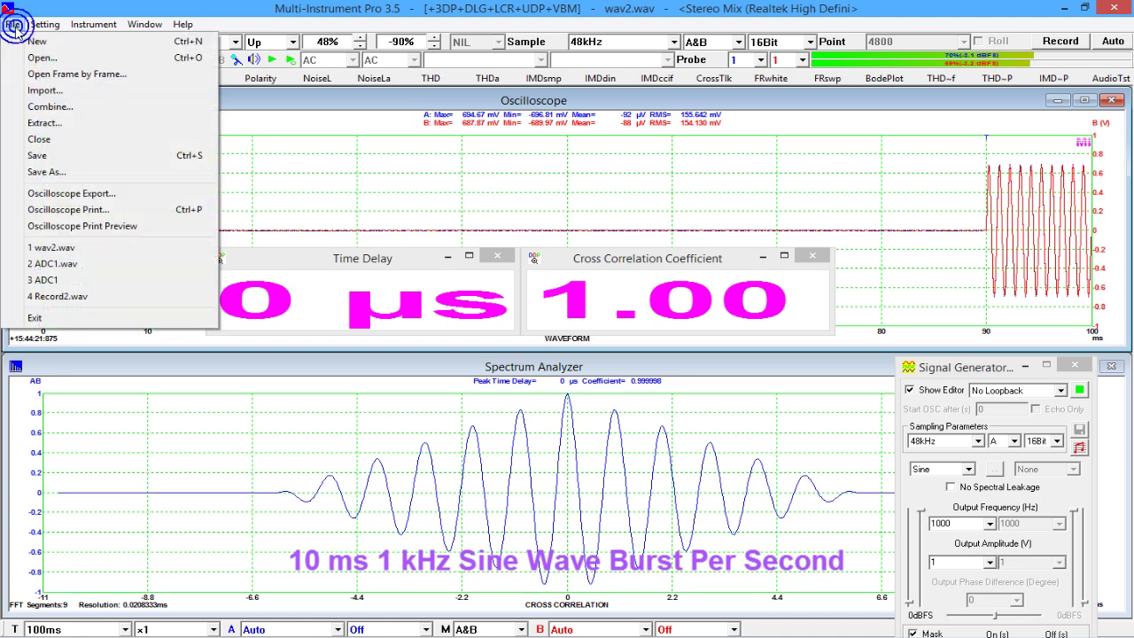
{"action": "left_click", "coordinate": [46, 172]}
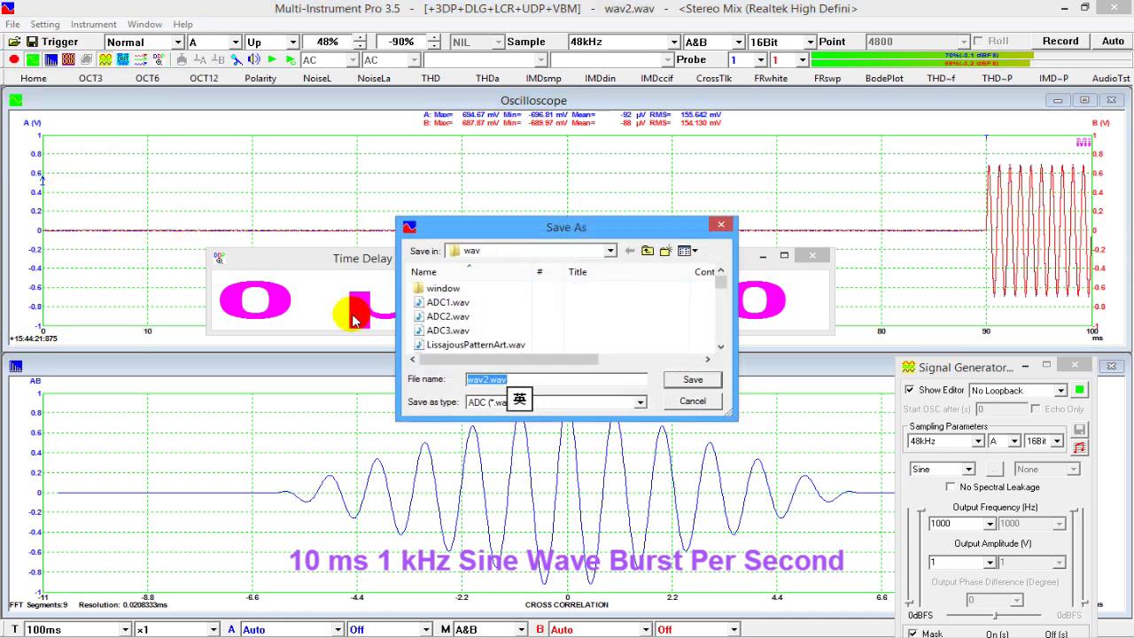
{"action": "left_click", "coordinate": [447, 302]}
{"action": "left_click", "coordinate": [691, 379]}
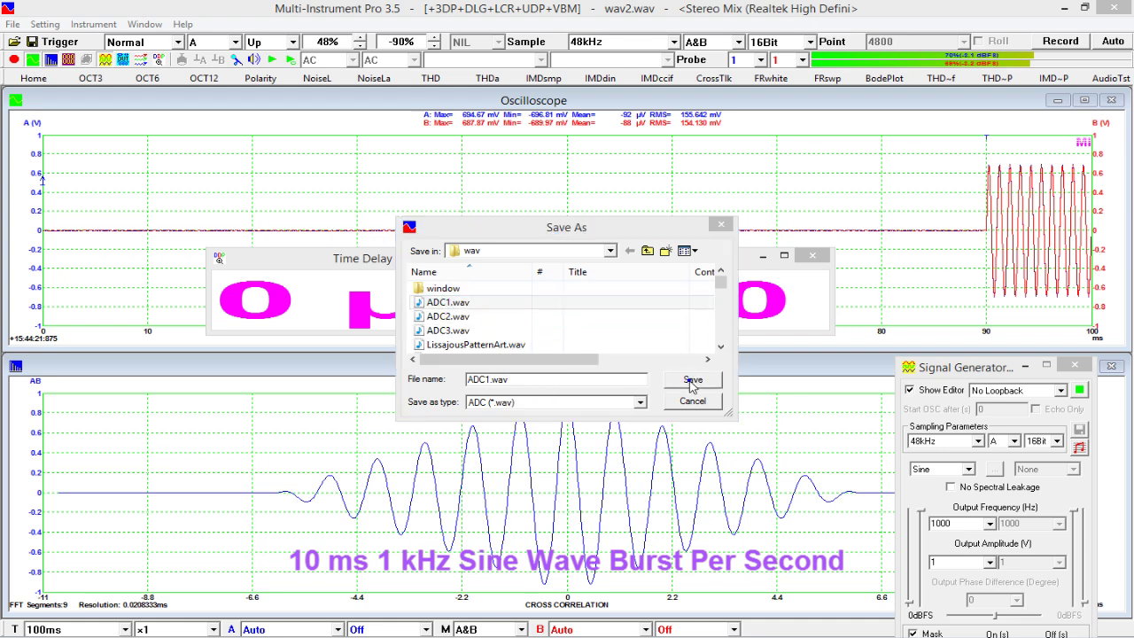
{"action": "left_click", "coordinate": [614, 330]}
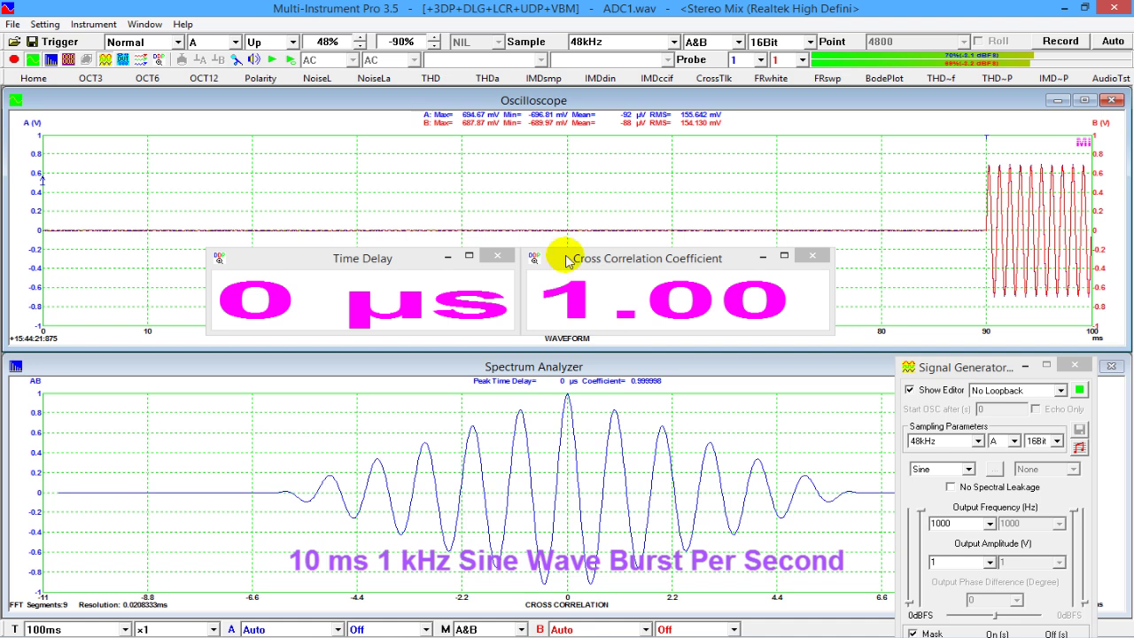
Capture a new burst frame with the trigger delay at 0%, and stop the signal generator.
{"action": "left_click", "coordinate": [15, 62]}
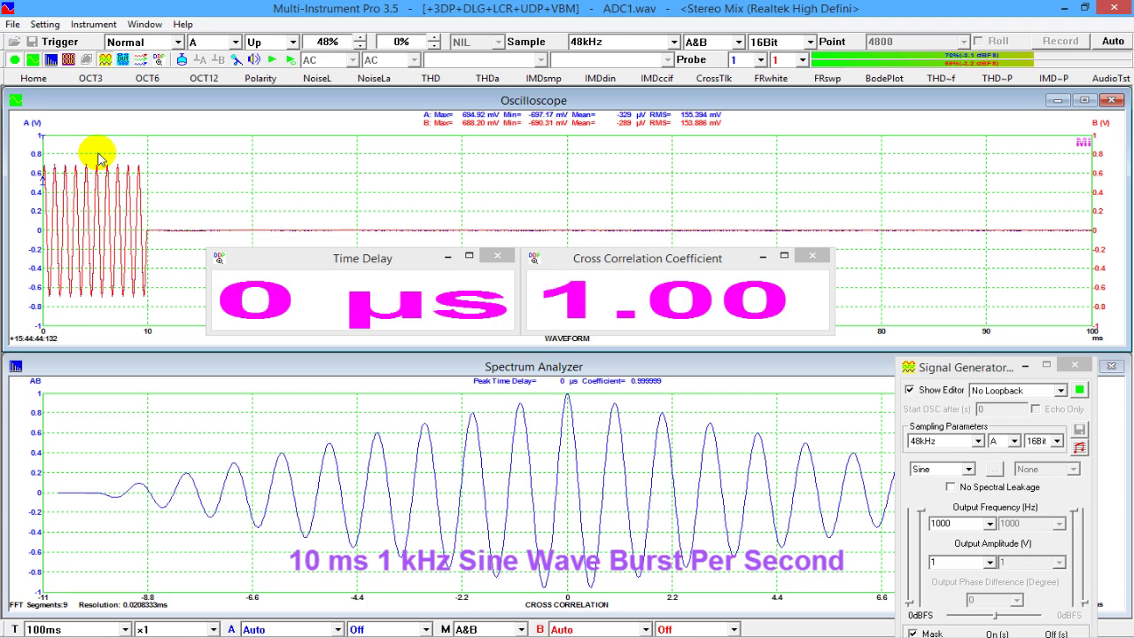
{"action": "left_click", "coordinate": [15, 59]}
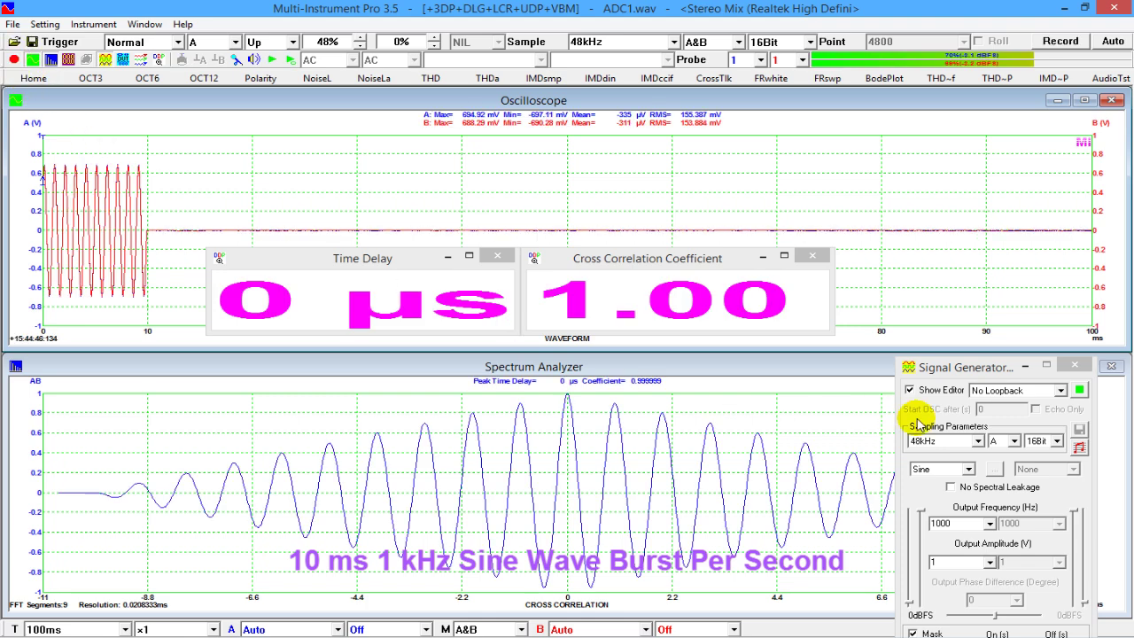
{"action": "left_click", "coordinate": [1079, 390]}
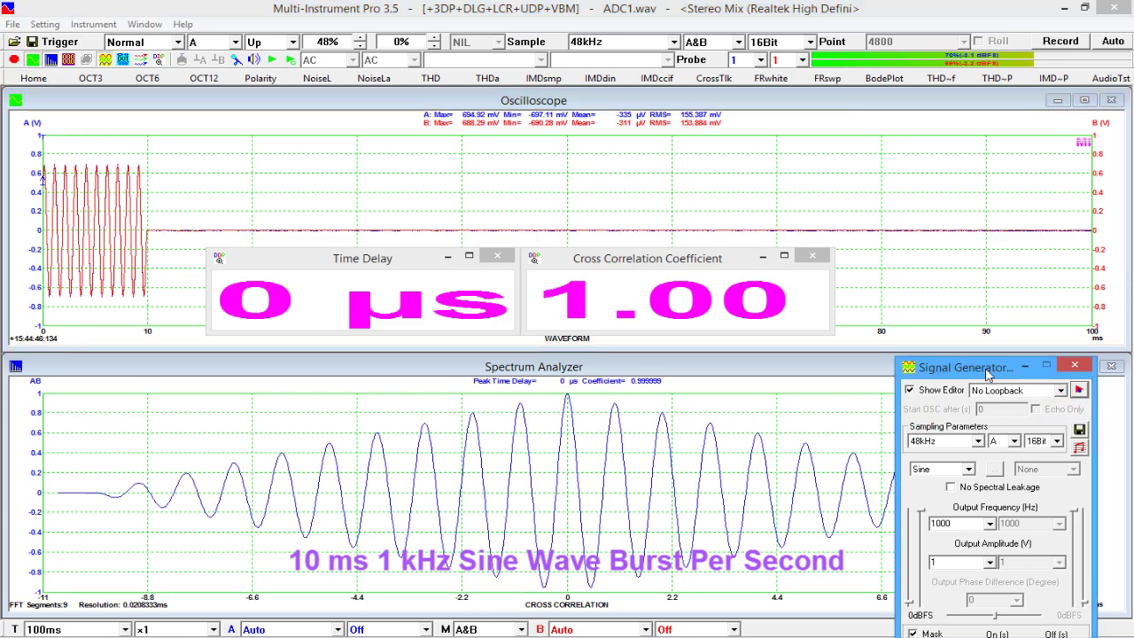
Combine ADC1.wav with the current frame, loading its channel B to replace channel B.
{"action": "left_click", "coordinate": [13, 25]}
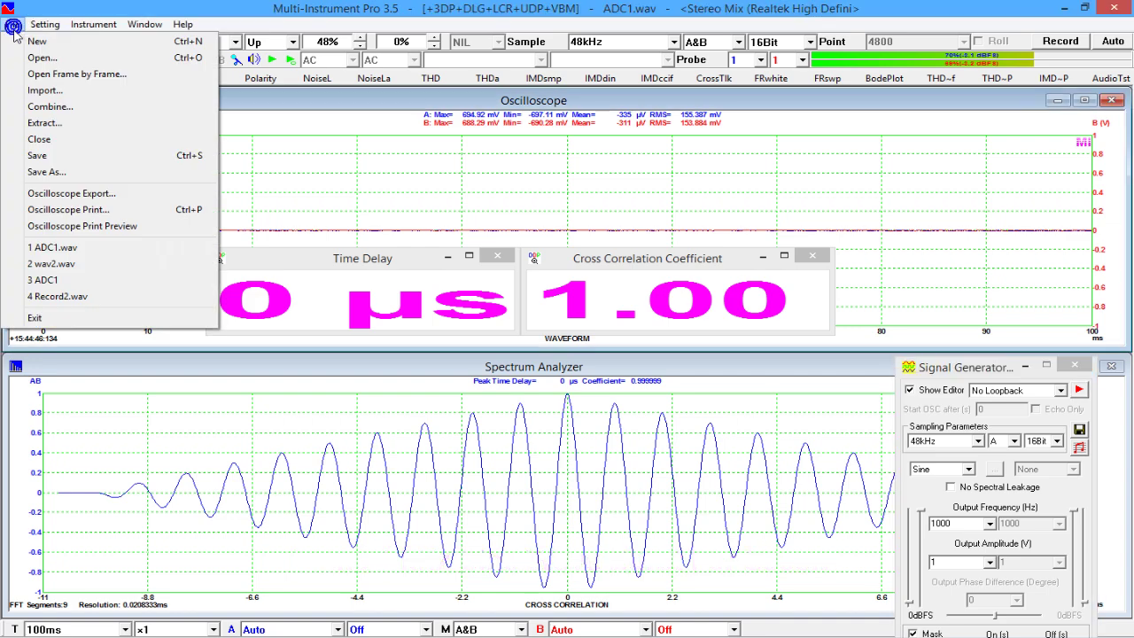
{"action": "left_click", "coordinate": [51, 106]}
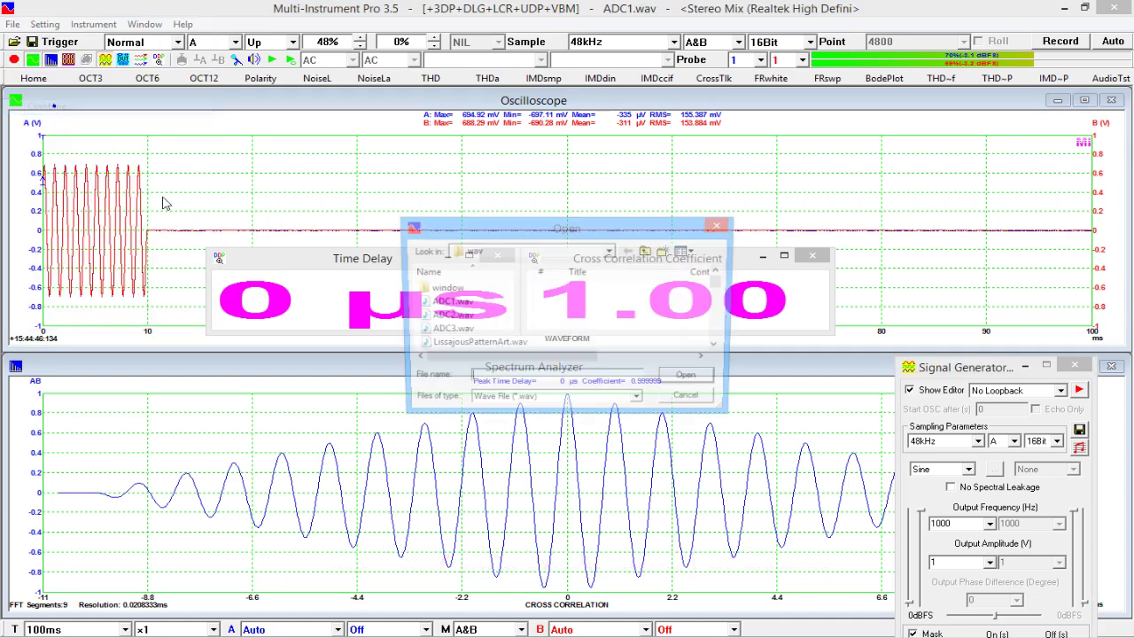
{"action": "left_click", "coordinate": [472, 305]}
{"action": "left_click", "coordinate": [681, 381]}
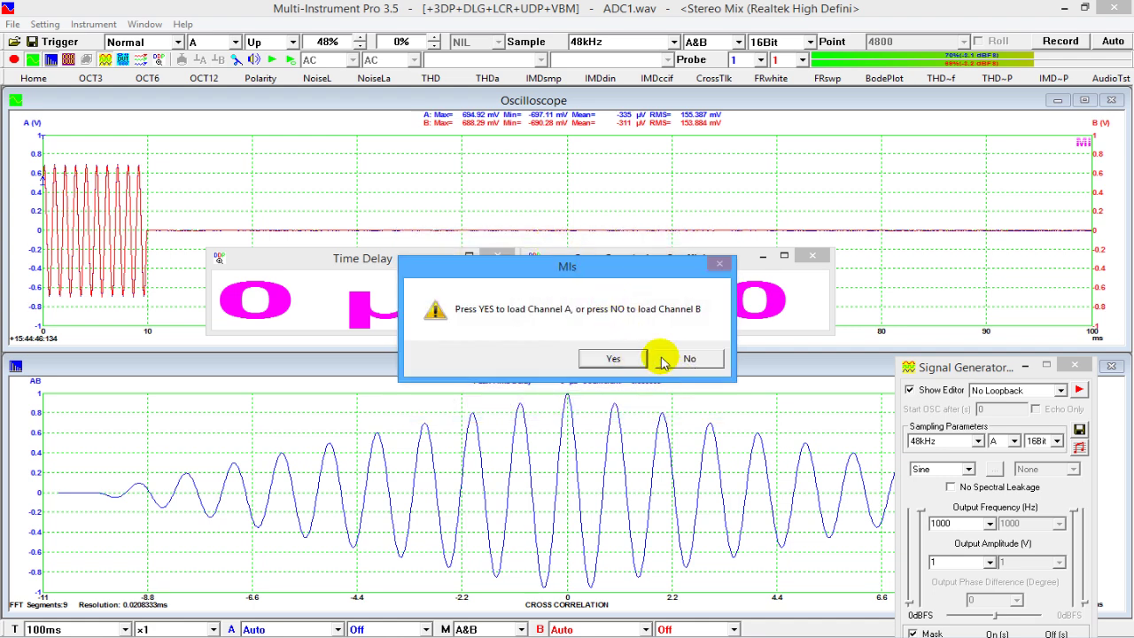
{"action": "left_click", "coordinate": [673, 359]}
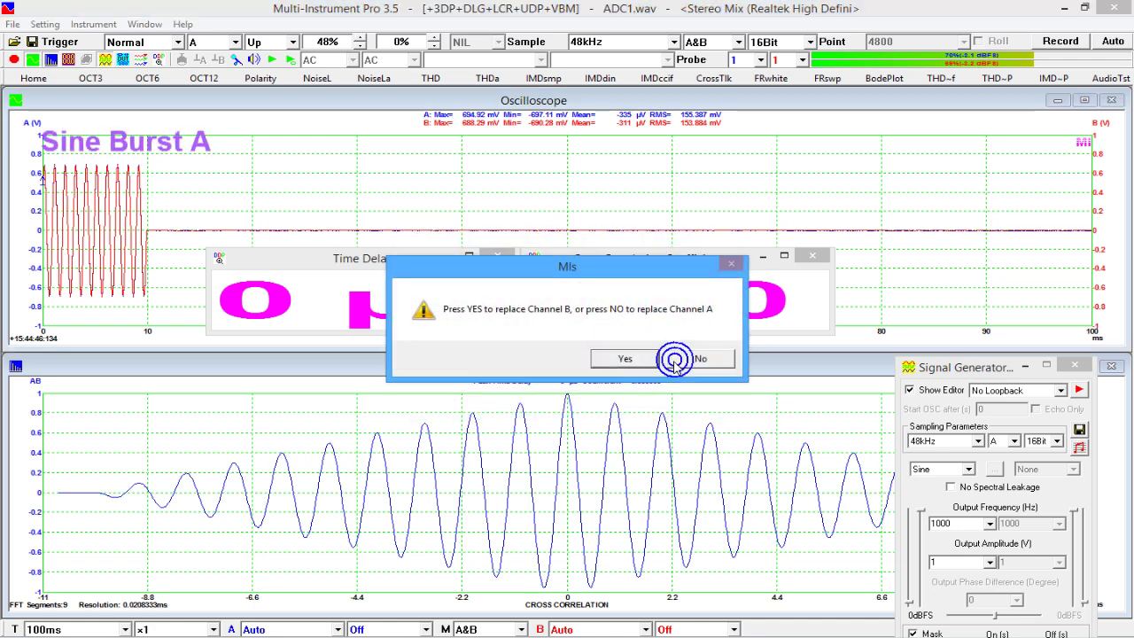
{"action": "left_click", "coordinate": [622, 358]}
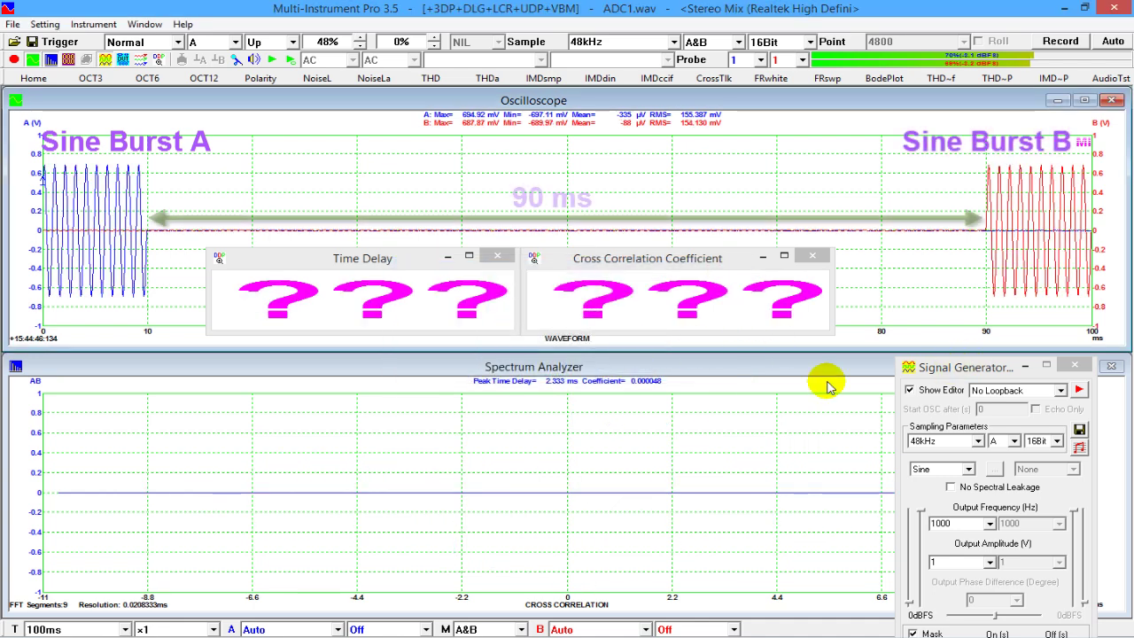
Refresh the Spectrum Analyzer by switching to Amplitude Spectrum and back to Cross Correlation, and set the FFT size to 16384.
{"action": "left_click", "coordinate": [609, 431]}
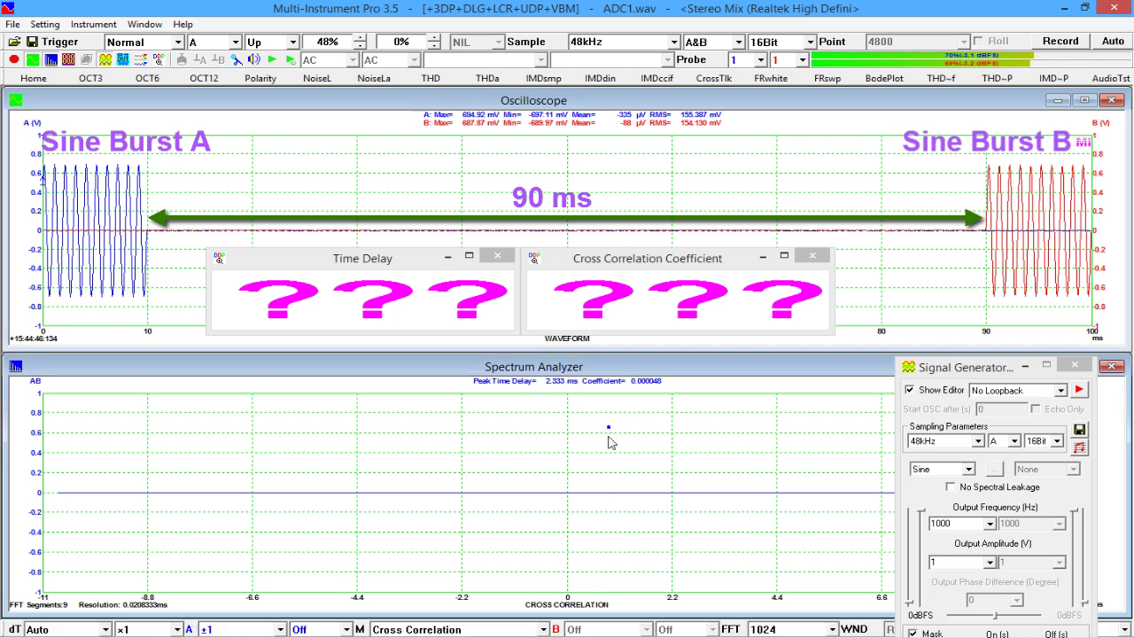
{"action": "left_click", "coordinate": [542, 631]}
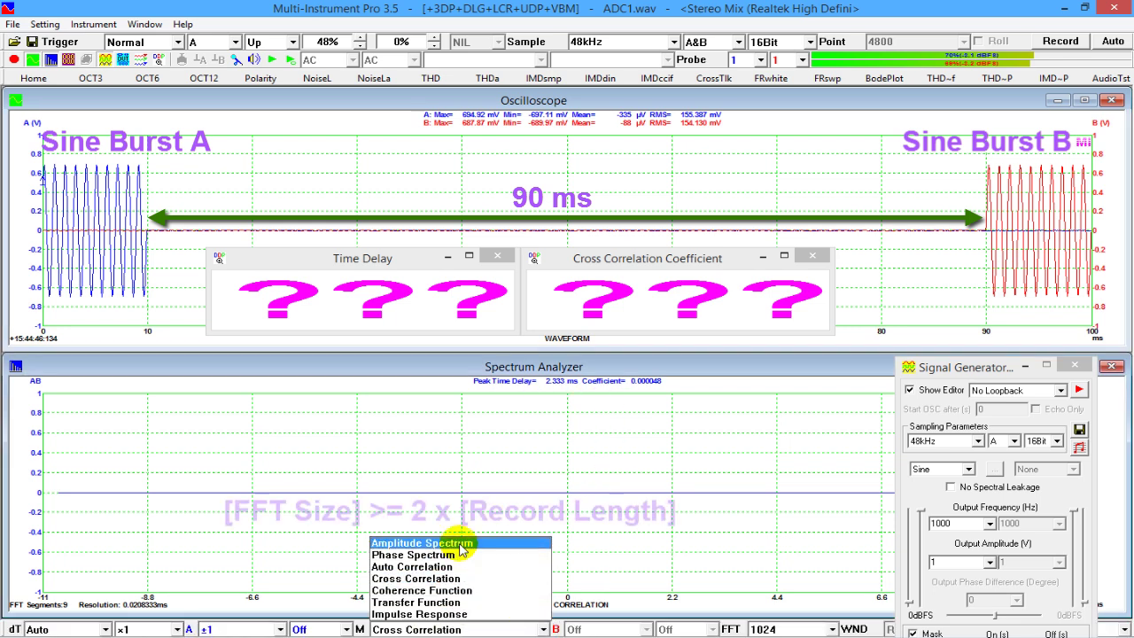
{"action": "left_click", "coordinate": [460, 543]}
{"action": "left_click", "coordinate": [474, 628]}
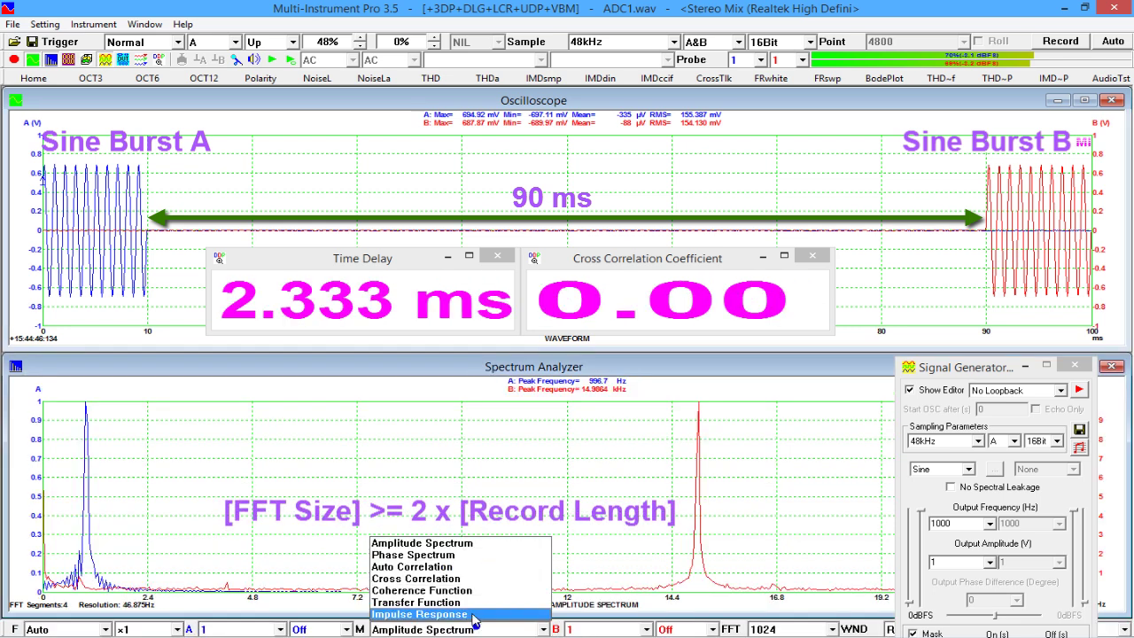
{"action": "left_click", "coordinate": [472, 579]}
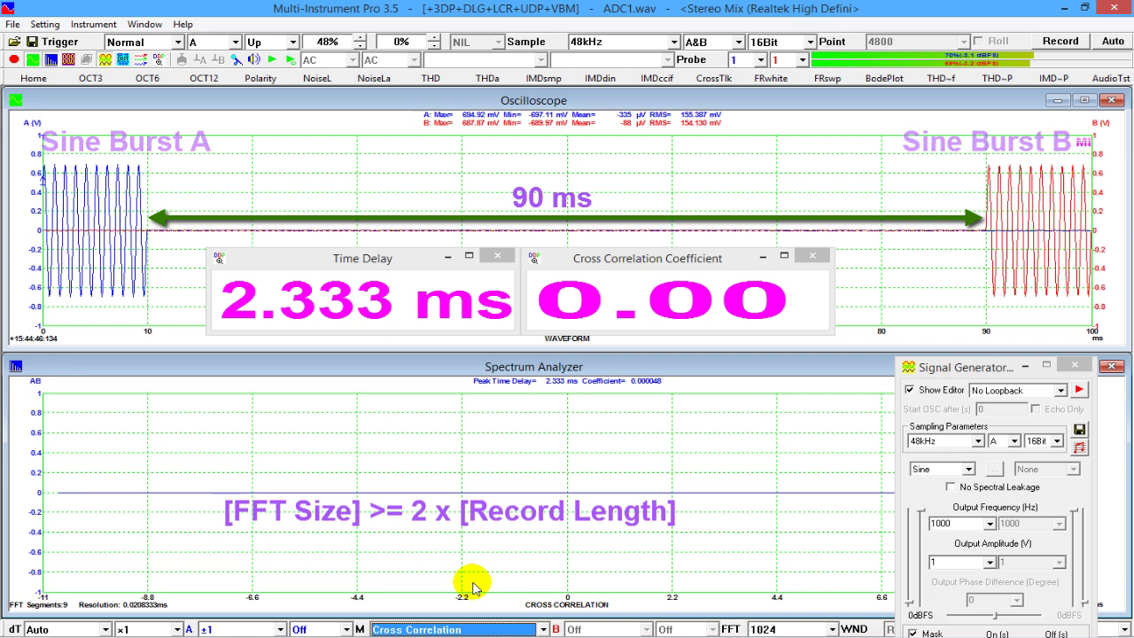
{"action": "left_click", "coordinate": [795, 629]}
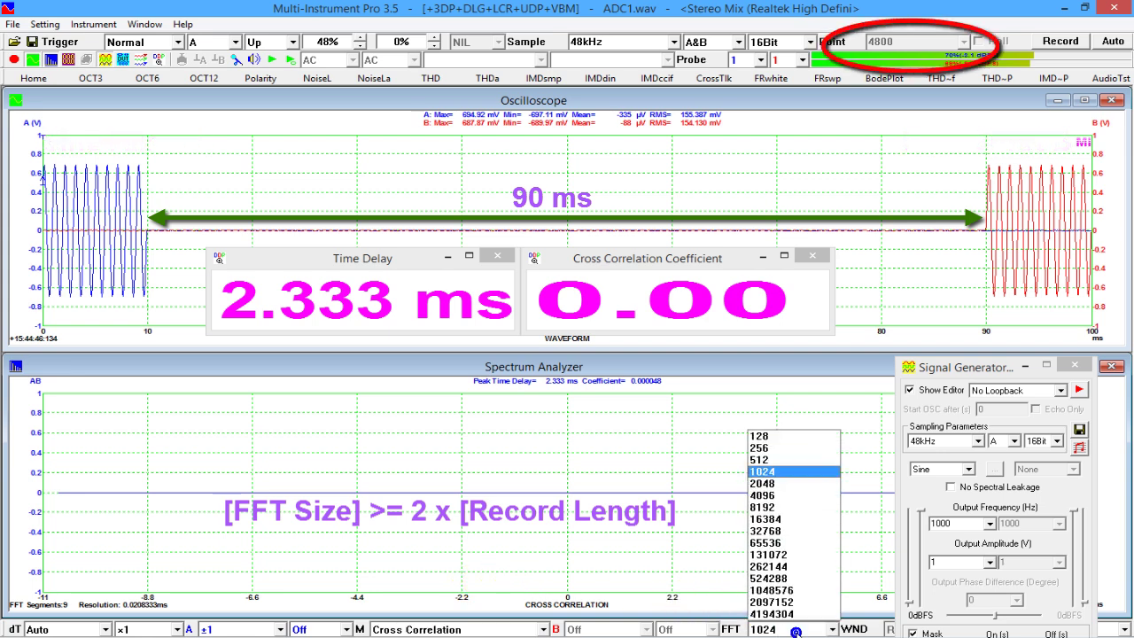
{"action": "left_click", "coordinate": [787, 523]}
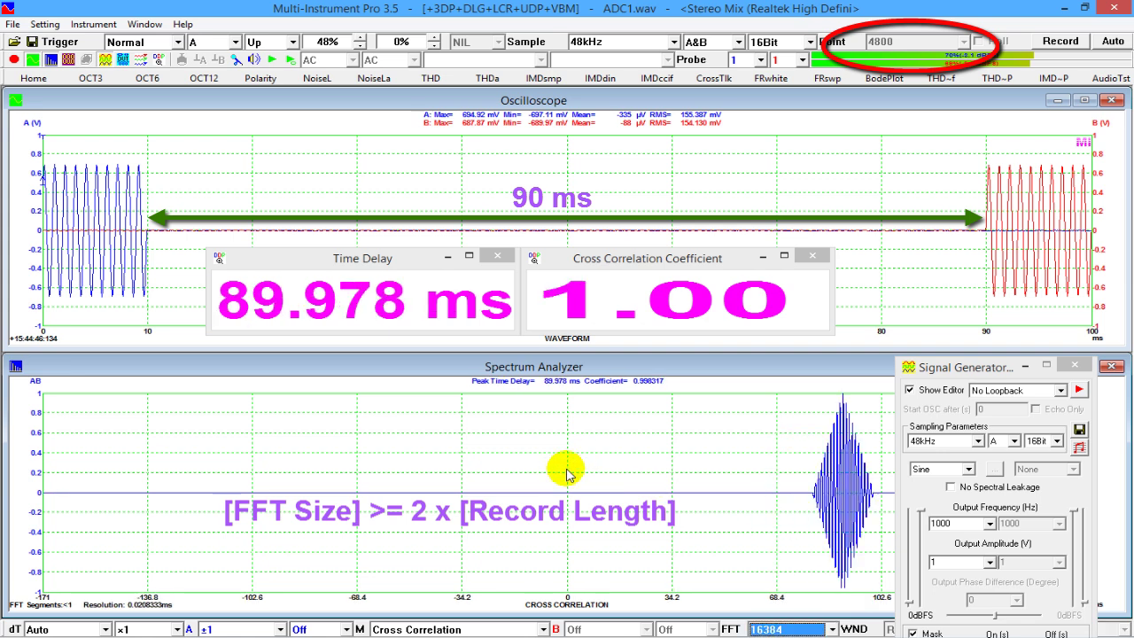
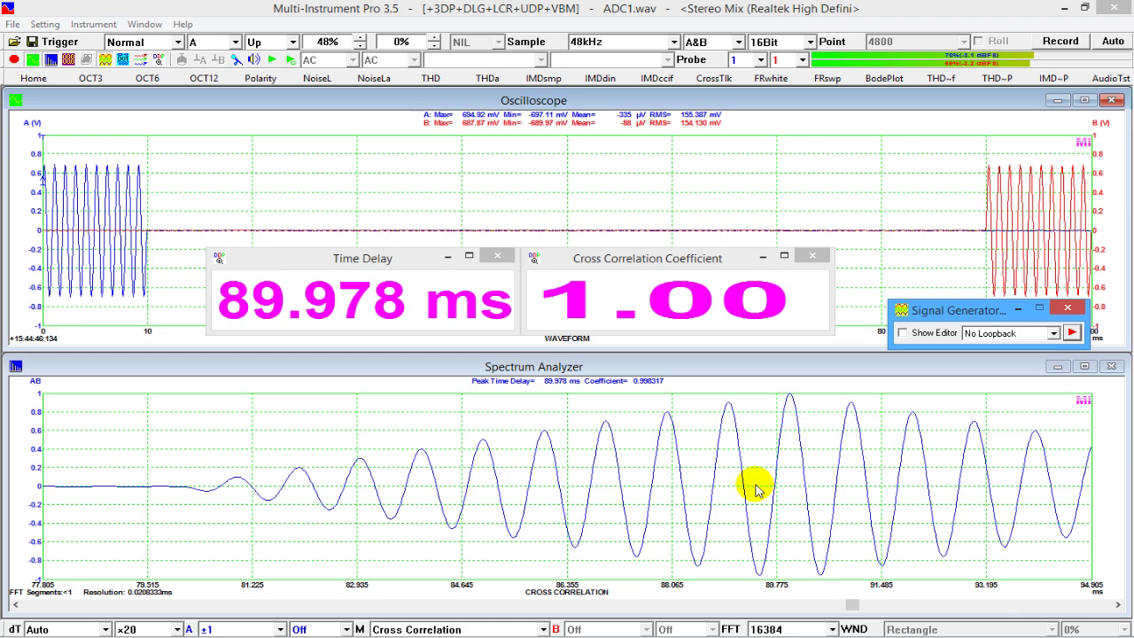
Generate white noise from the Signal Generator with Mask disabled and the loopback mode set to iA = oA, iB = oB.
{"action": "left_click", "coordinate": [932, 335]}
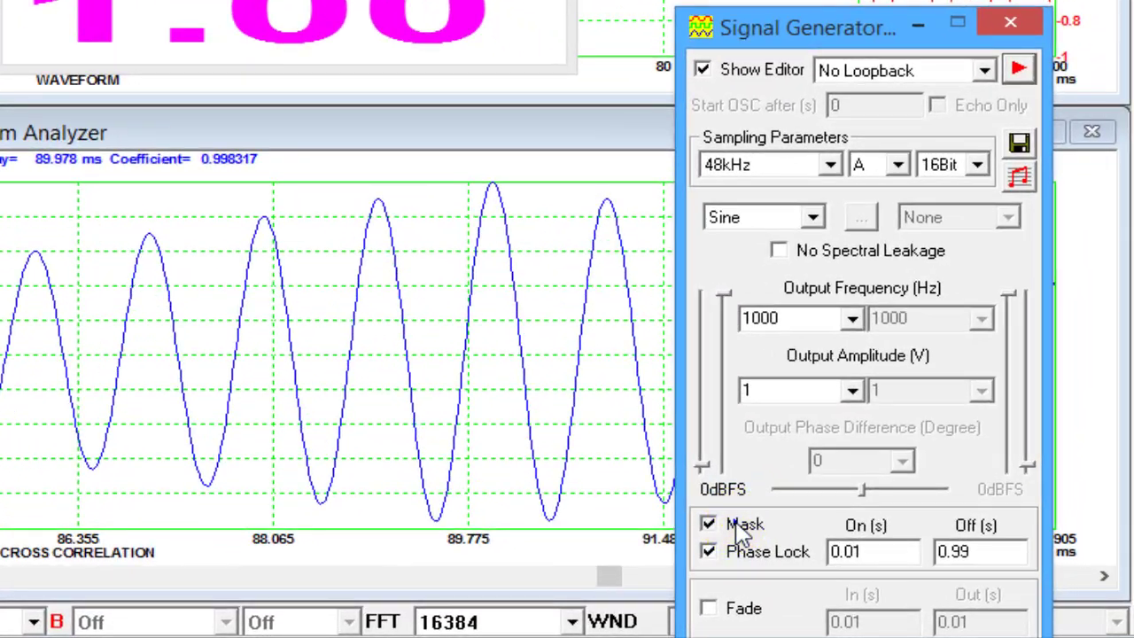
{"action": "left_click", "coordinate": [741, 530]}
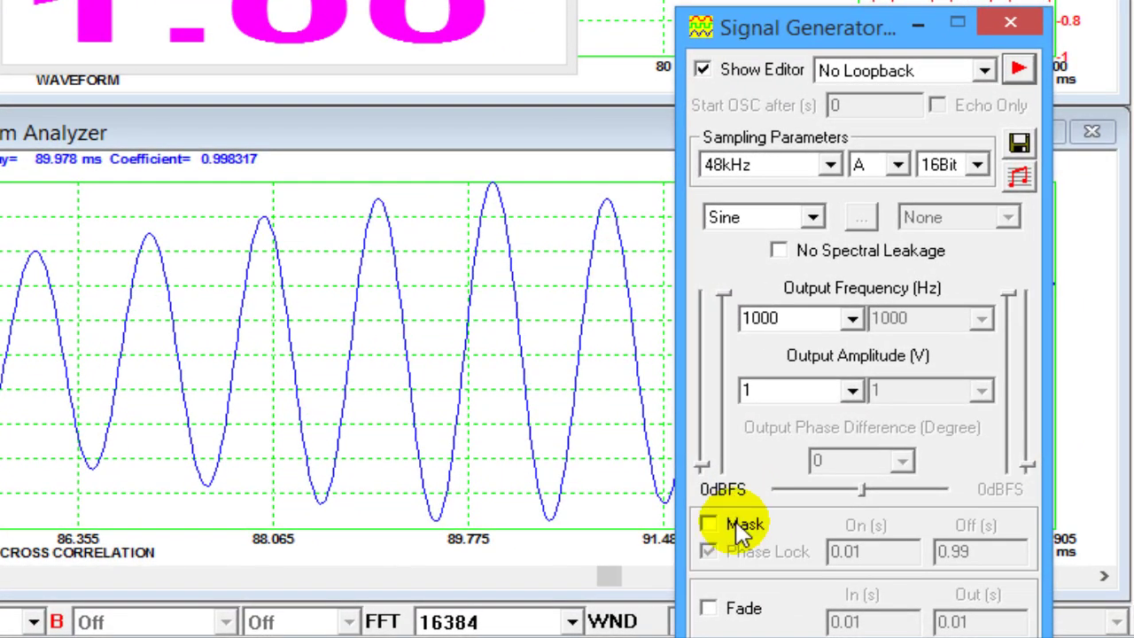
{"action": "left_click", "coordinate": [812, 217]}
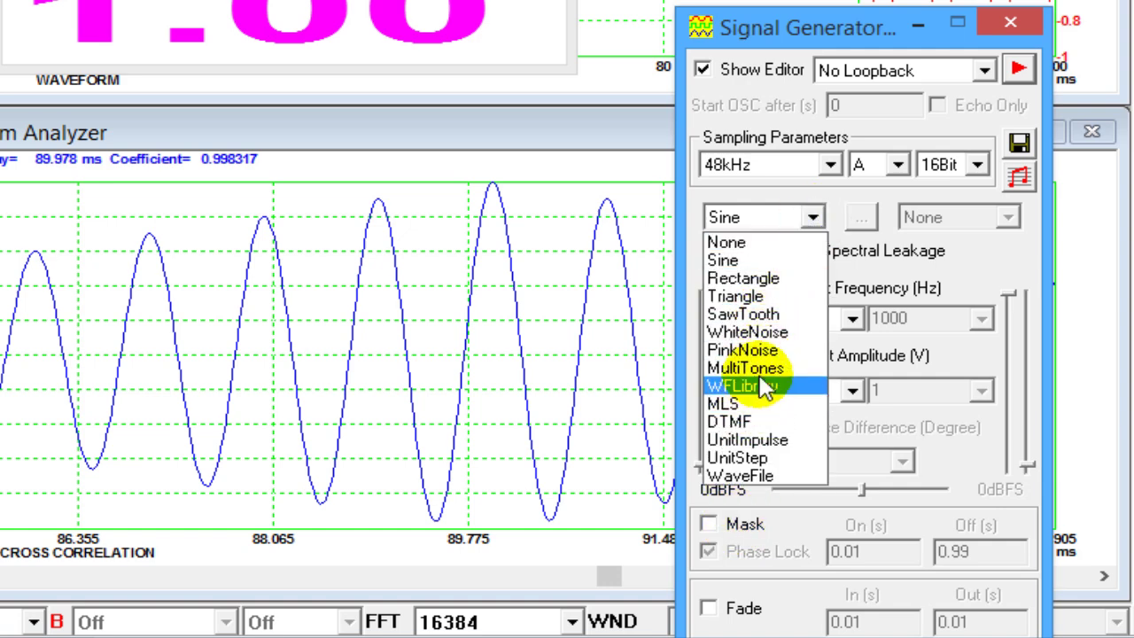
{"action": "left_click", "coordinate": [765, 333]}
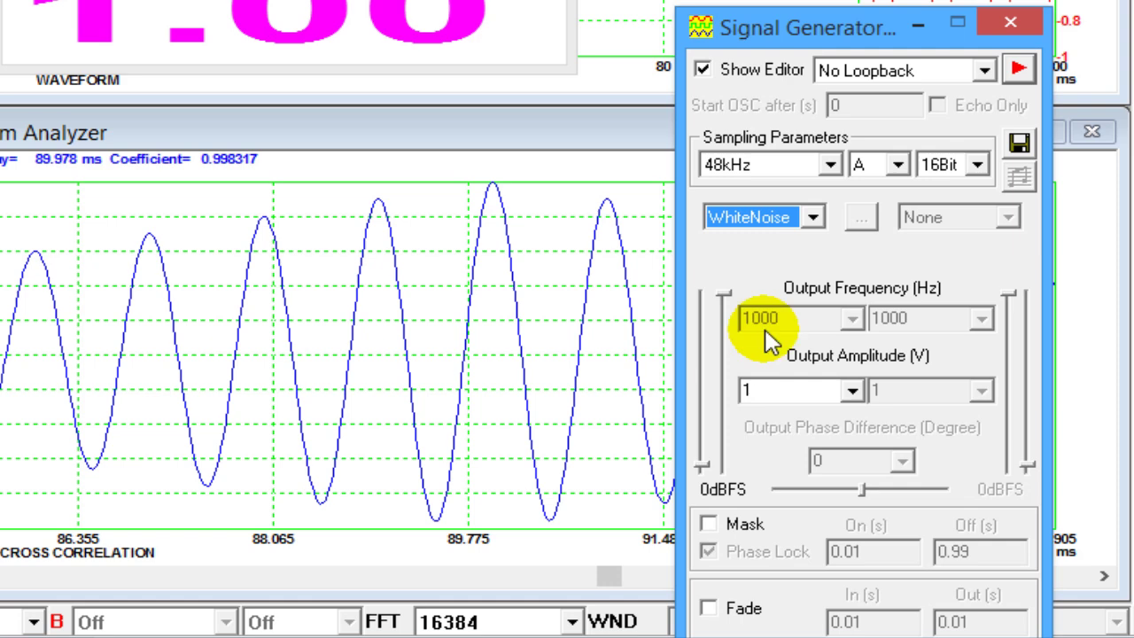
{"action": "left_click", "coordinate": [868, 73]}
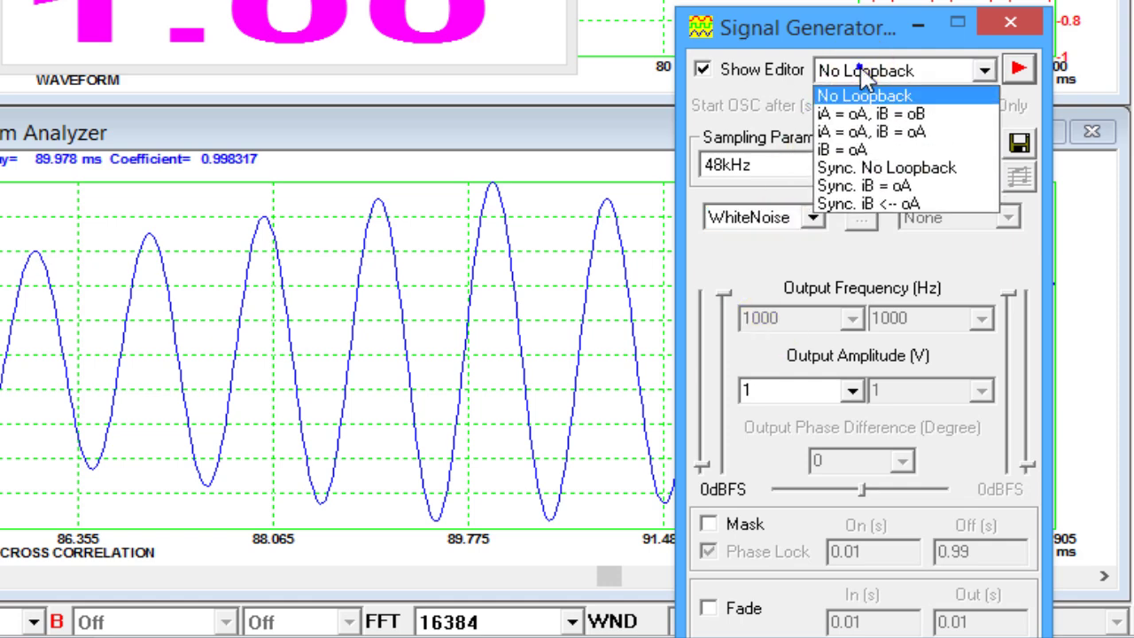
{"action": "left_click", "coordinate": [863, 113]}
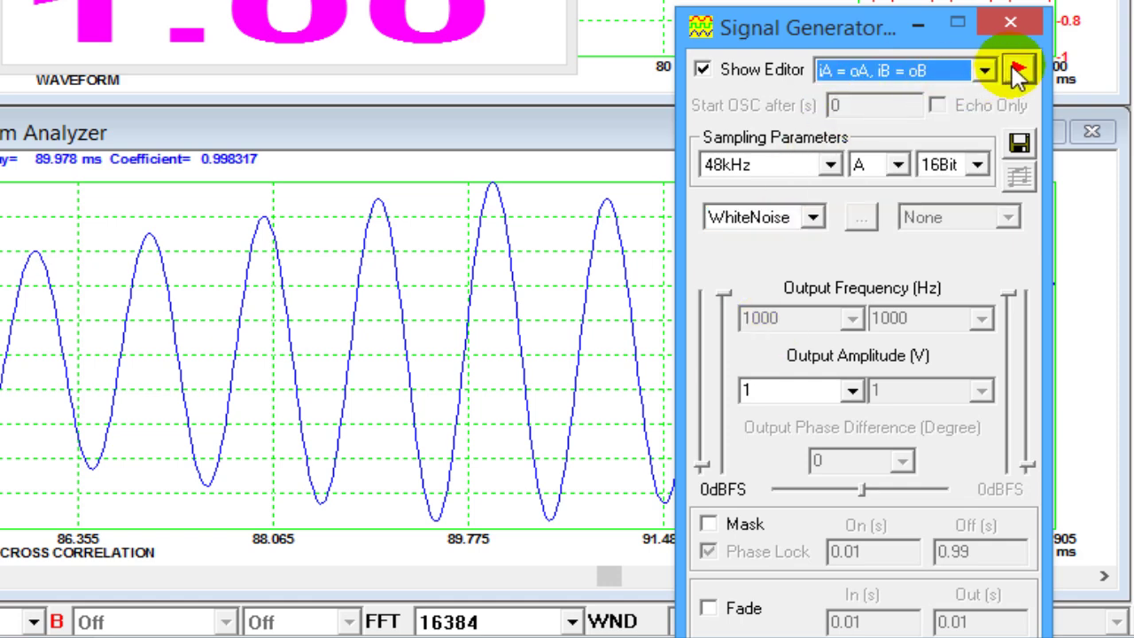
Extract points 1 to 4800 of the captured white noise and save them as wav1.wav.
{"action": "left_click", "coordinate": [12, 24]}
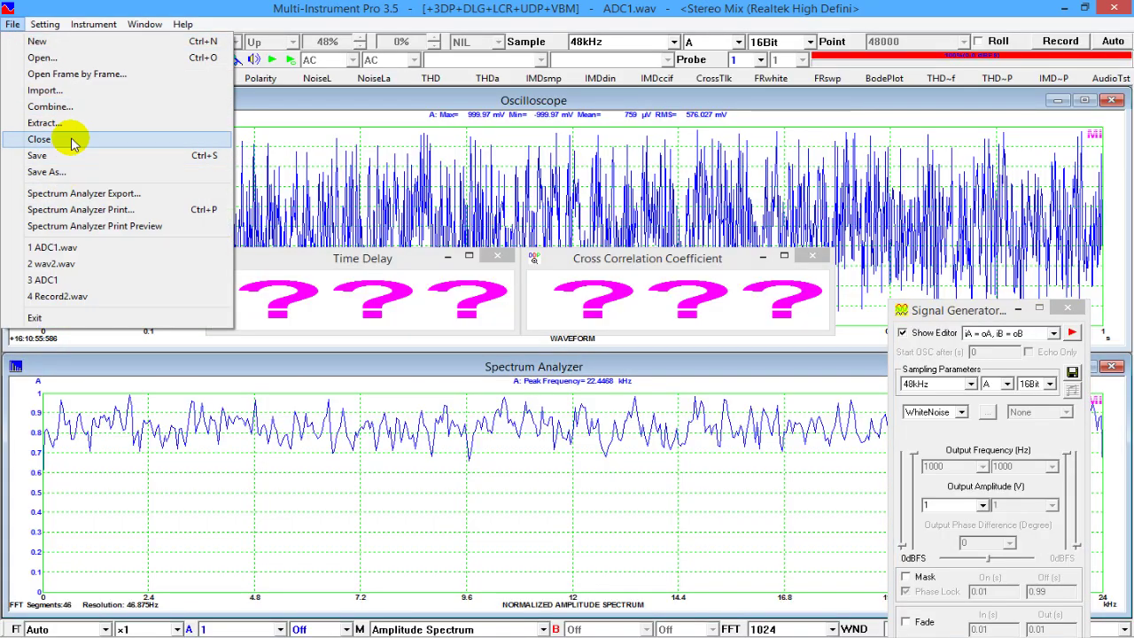
{"action": "left_click", "coordinate": [44, 124]}
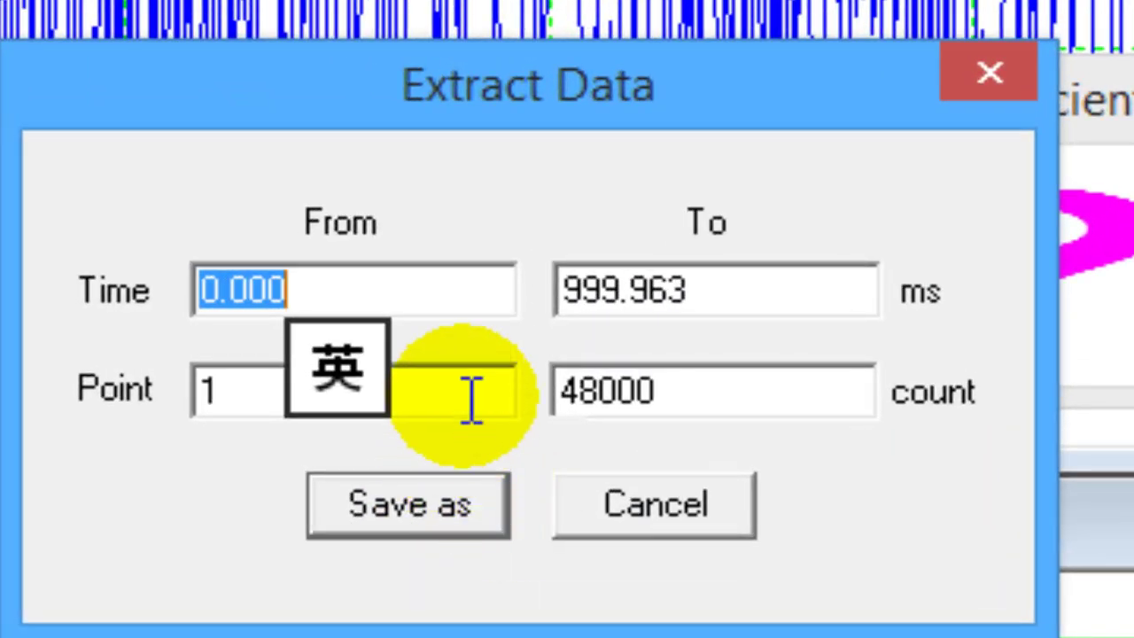
{"action": "left_click", "coordinate": [675, 392]}
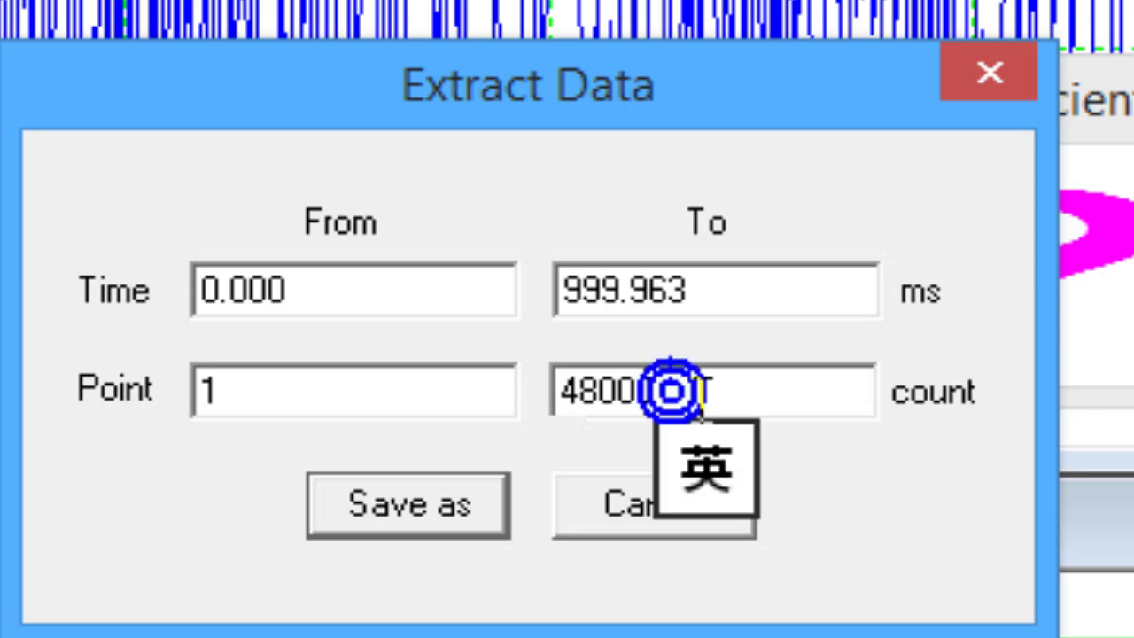
{"action": "key", "text": "BackSpace"}
{"action": "left_click", "coordinate": [466, 506]}
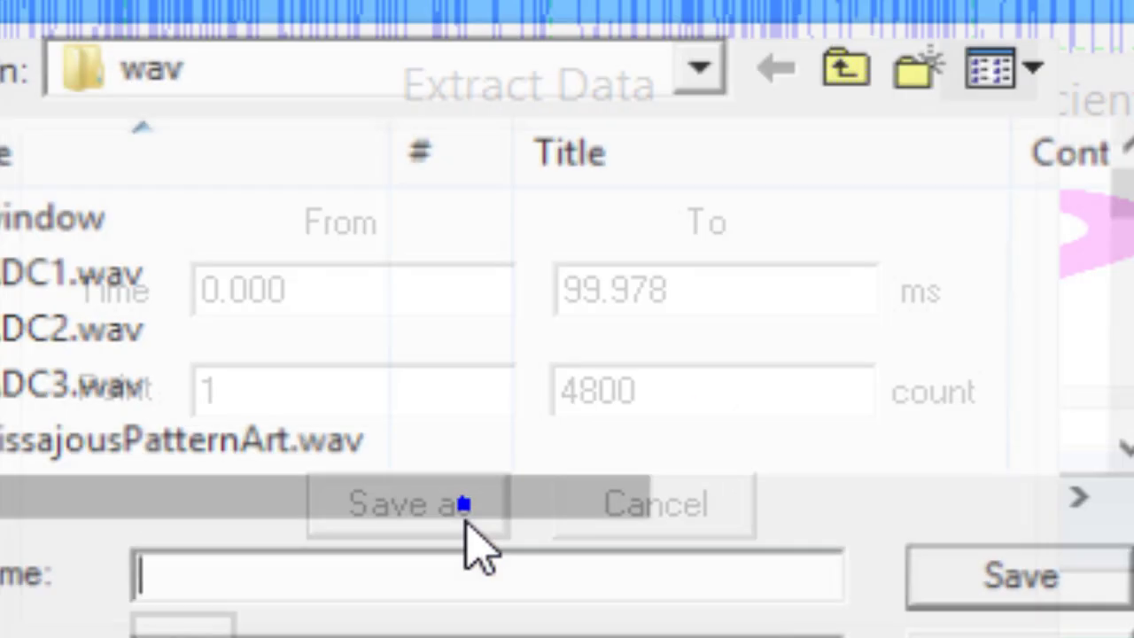
{"action": "type", "text": "wav"}
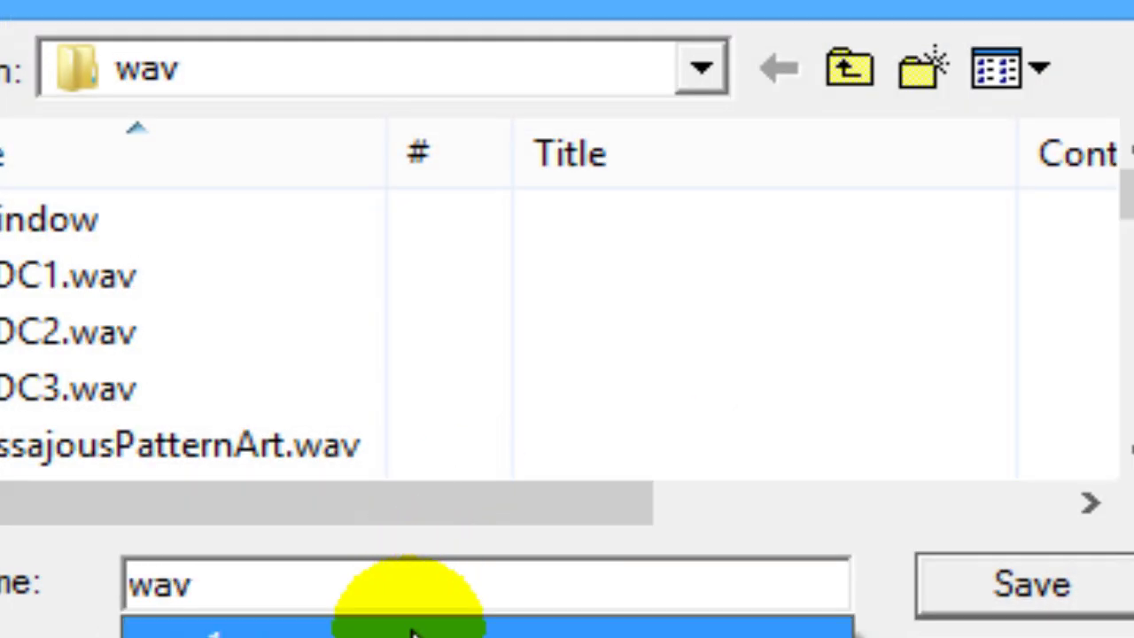
{"action": "left_click", "coordinate": [410, 629]}
{"action": "left_click", "coordinate": [1025, 620]}
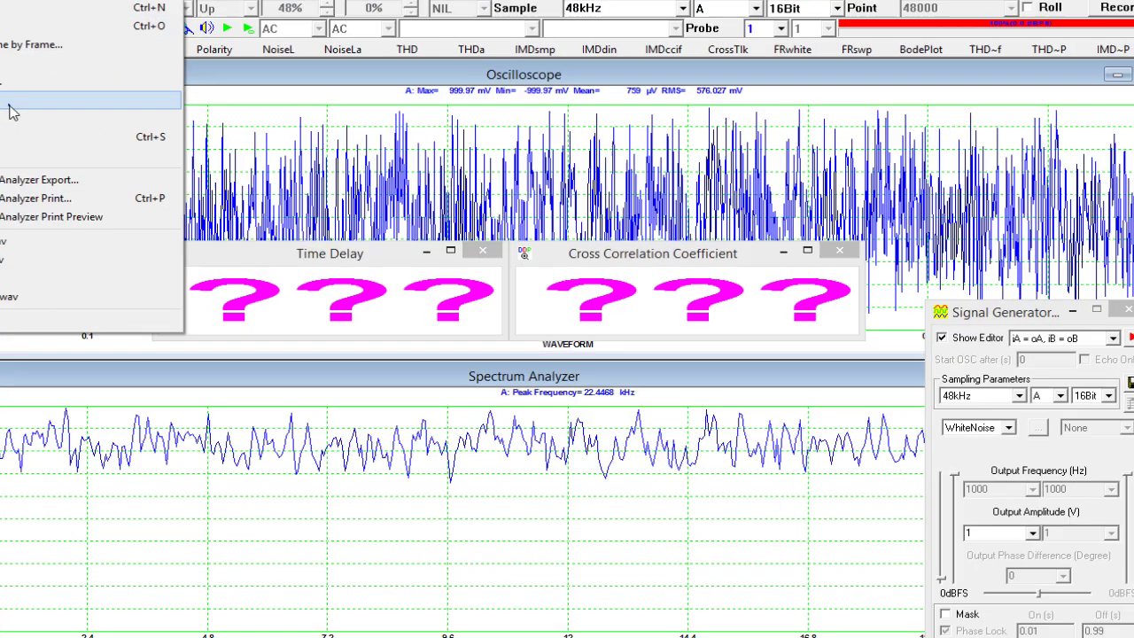
Set up a second data extraction of the white noise covering points 3601 to 8400.
{"action": "left_click", "coordinate": [44, 122]}
{"action": "double_click", "coordinate": [363, 373]}
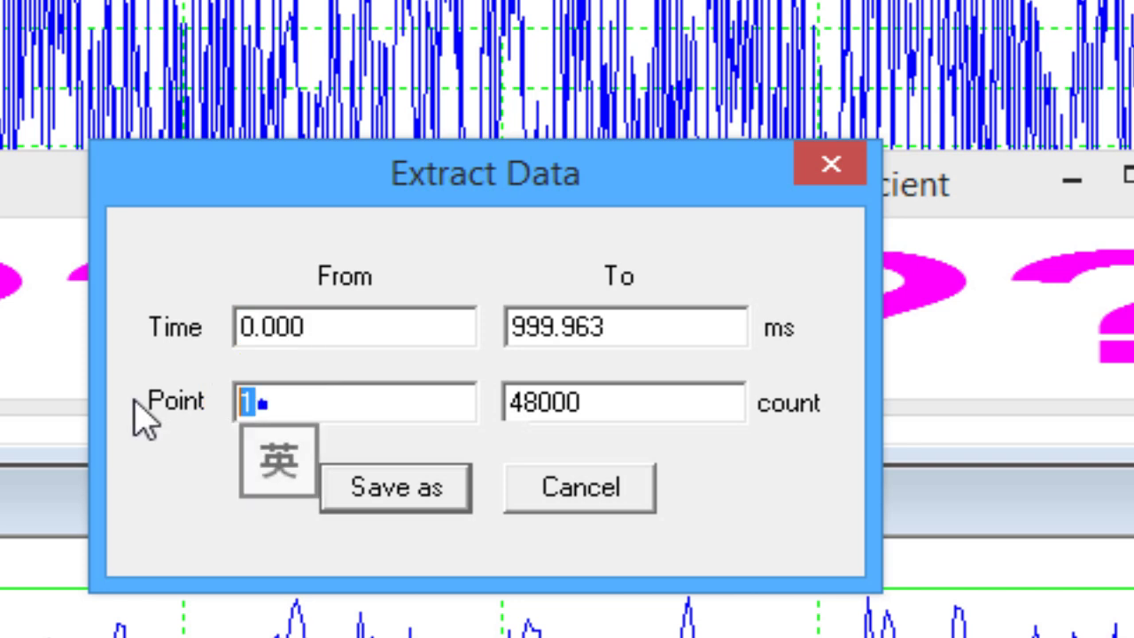
{"action": "type", "text": "360"}
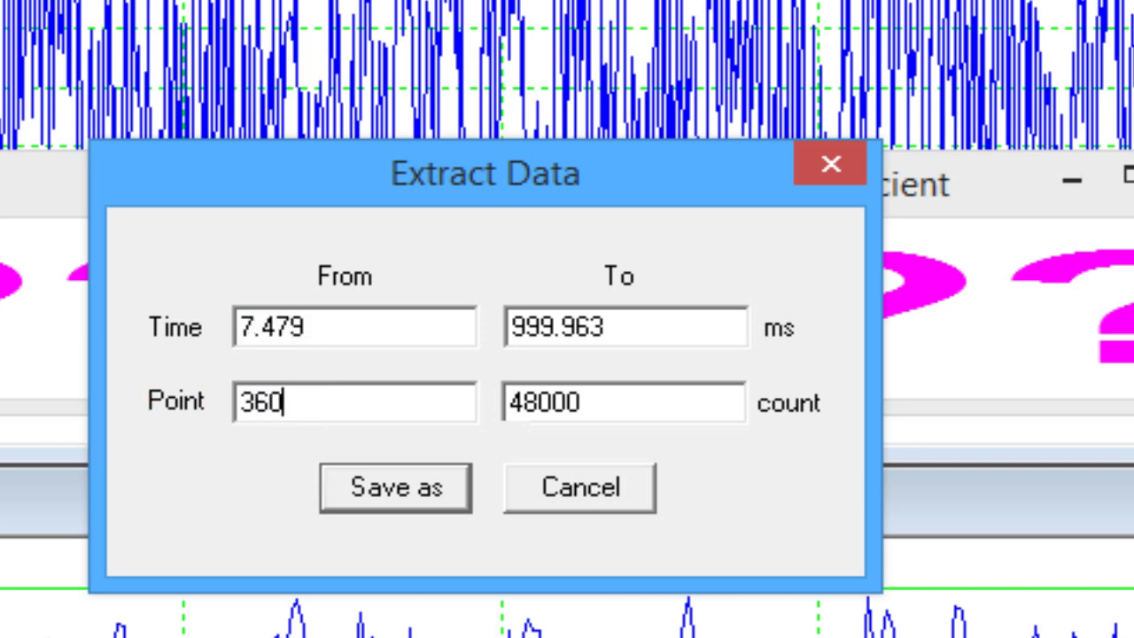
{"action": "type", "text": "1"}
{"action": "left_click", "coordinate": [649, 395]}
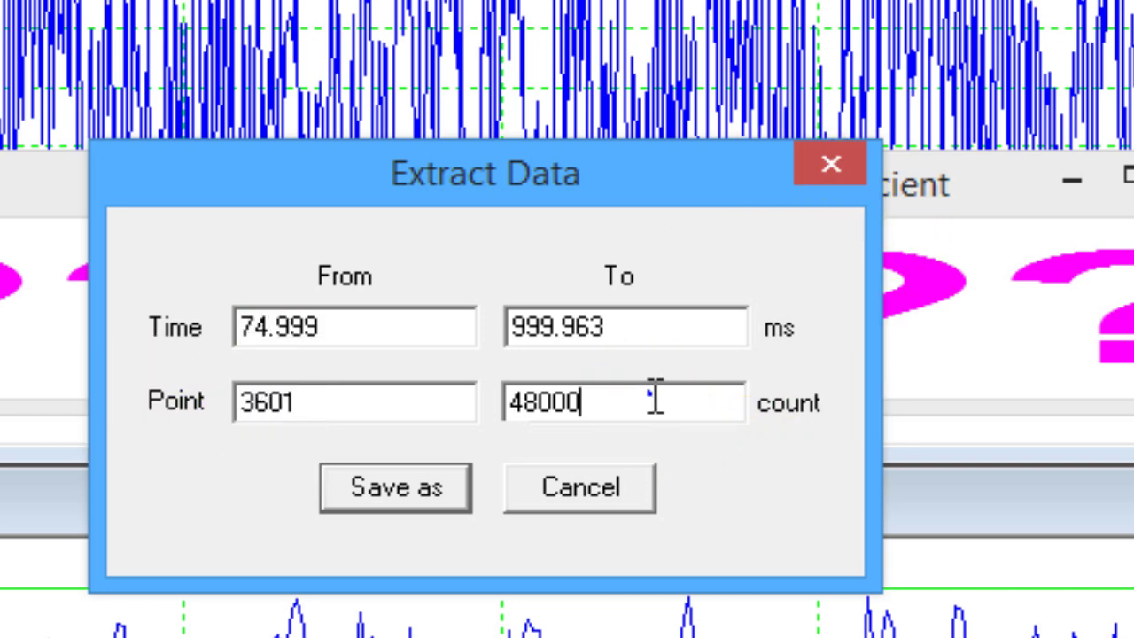
{"action": "double_click", "coordinate": [621, 400]}
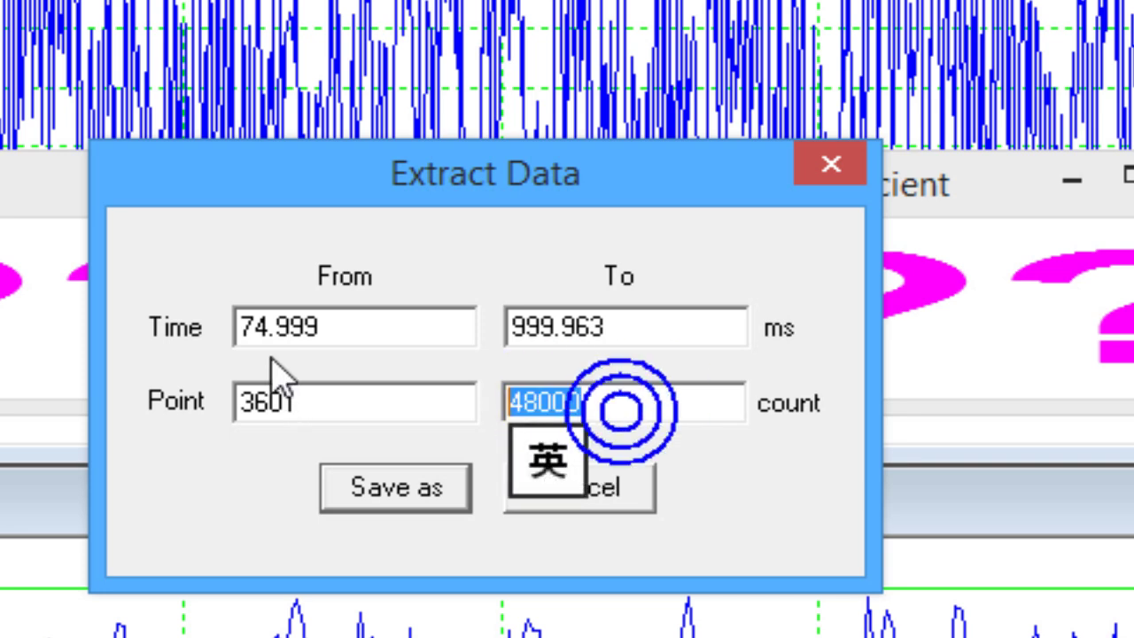
{"action": "type", "text": "84"}
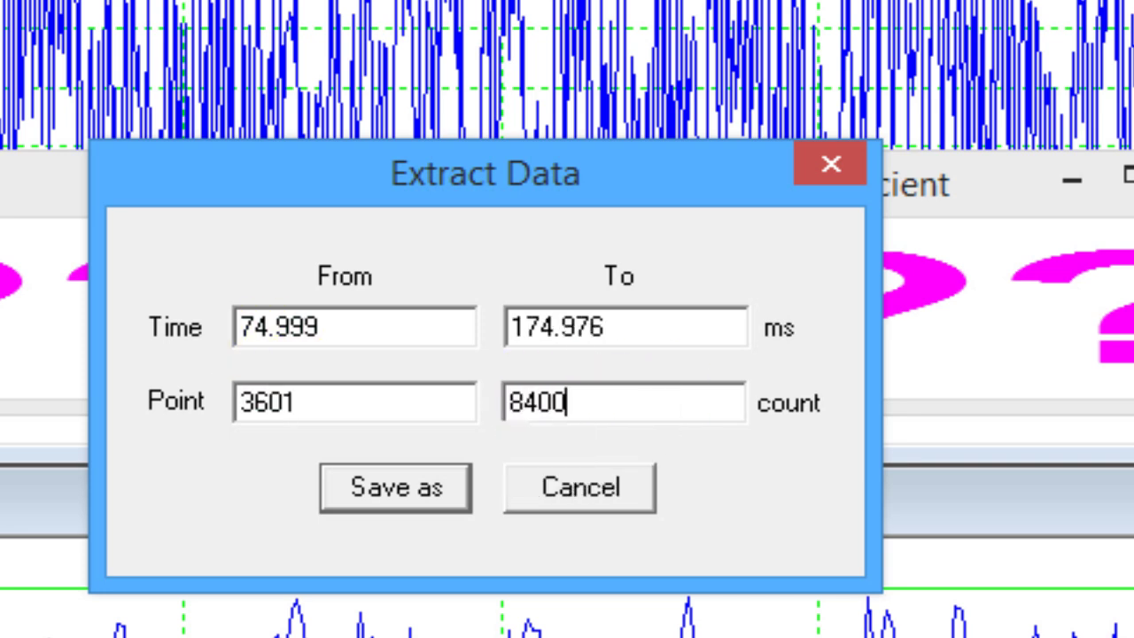
Save the extracted noise segment as wav2.wav, replacing the existing file.
{"action": "left_click", "coordinate": [392, 495]}
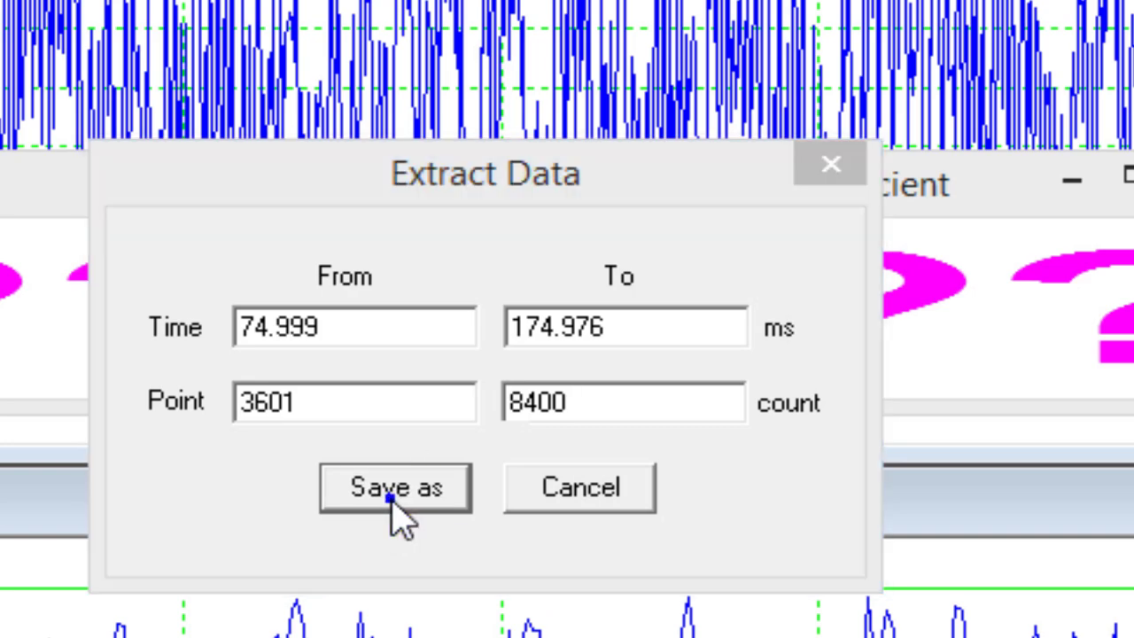
{"action": "type", "text": "wav"}
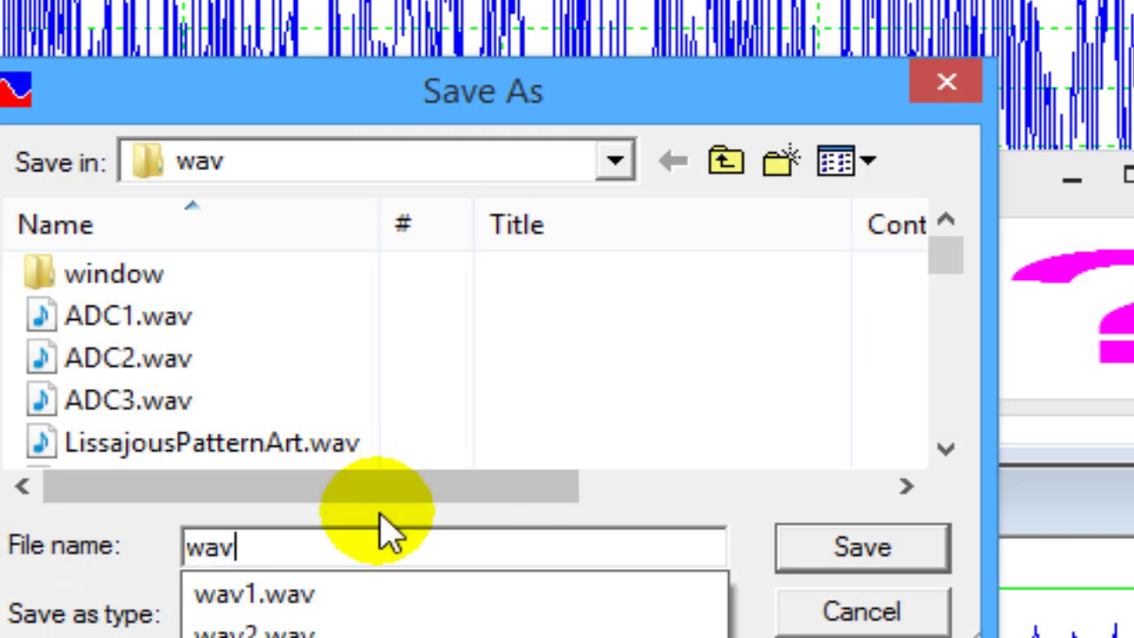
{"action": "type", "text": "2"}
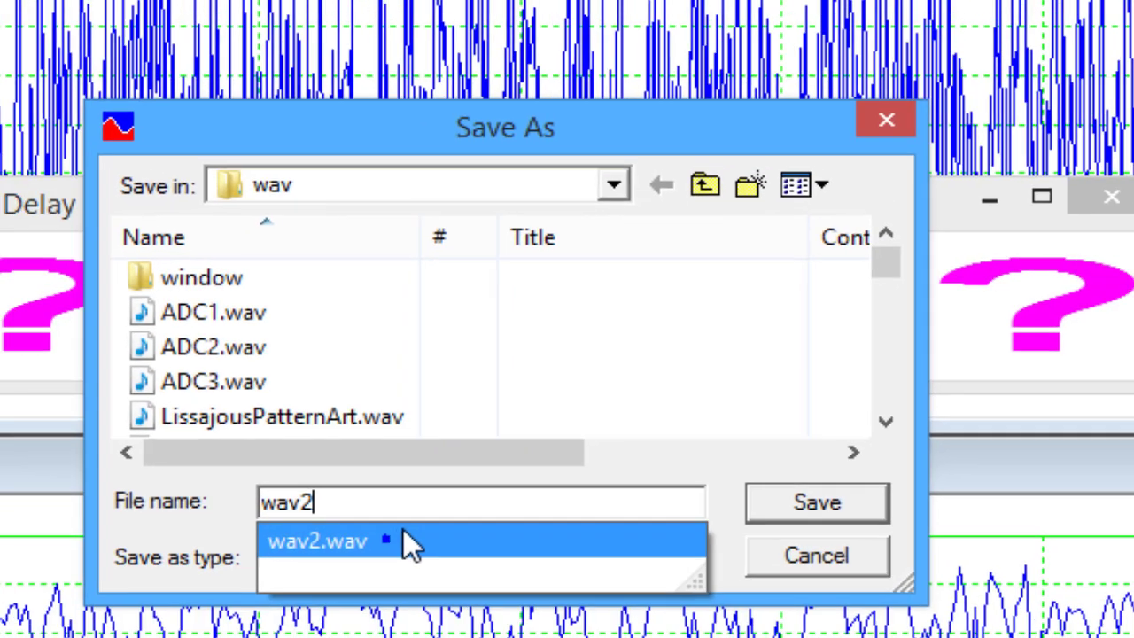
{"action": "left_click", "coordinate": [341, 594]}
{"action": "left_click", "coordinate": [733, 418]}
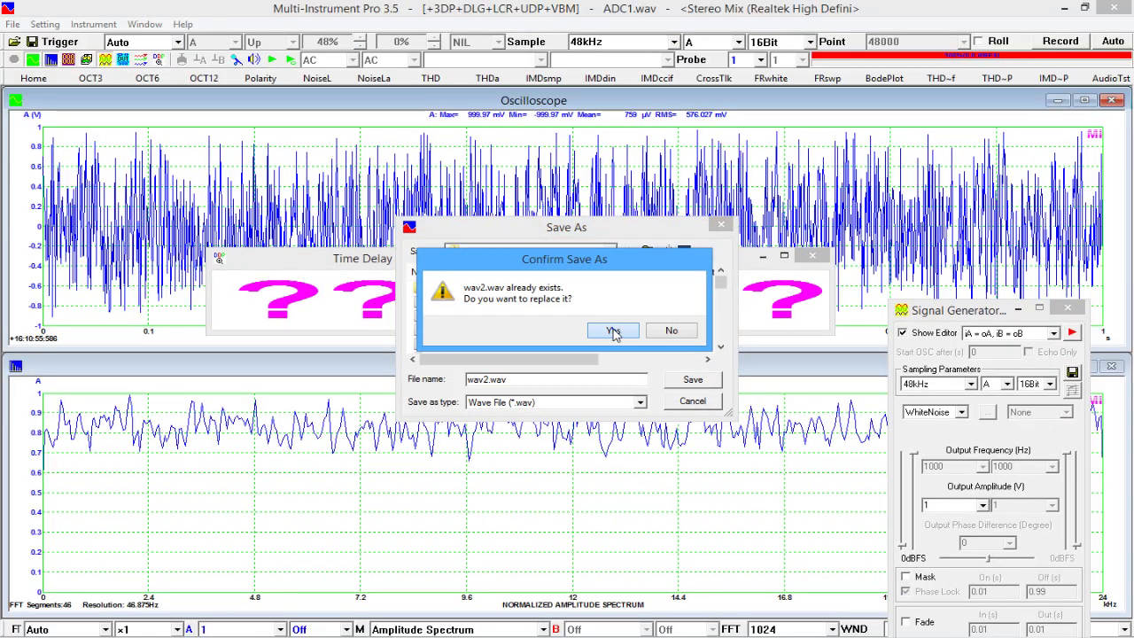
{"action": "left_click", "coordinate": [613, 332]}
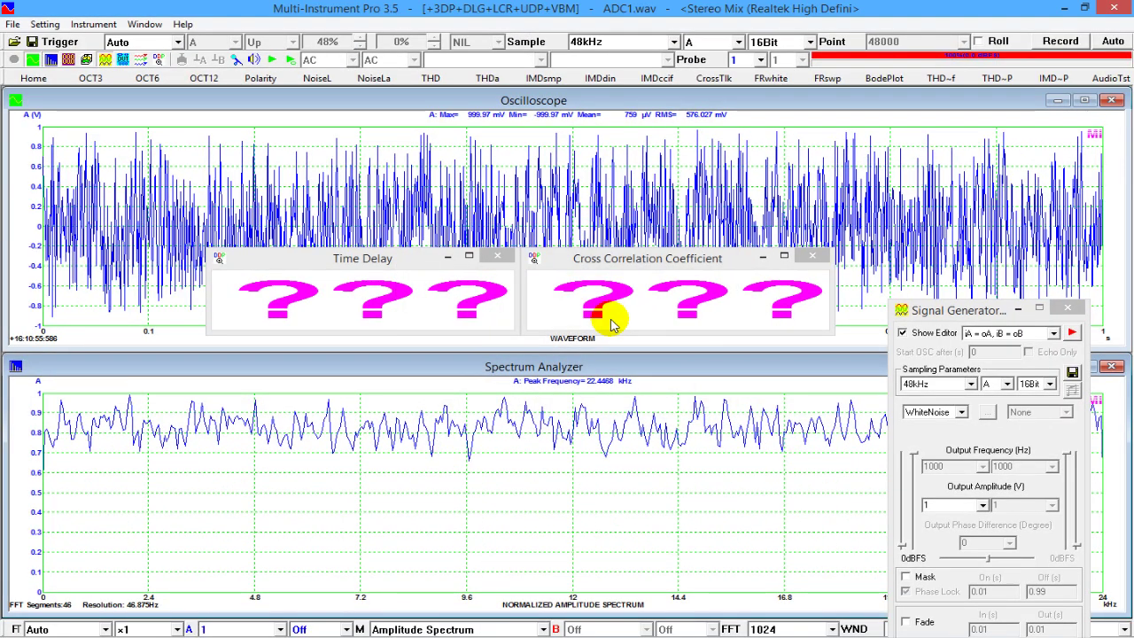
Open the saved white noise segment wav2.wav.
{"action": "left_click", "coordinate": [14, 24]}
{"action": "left_click", "coordinate": [48, 58]}
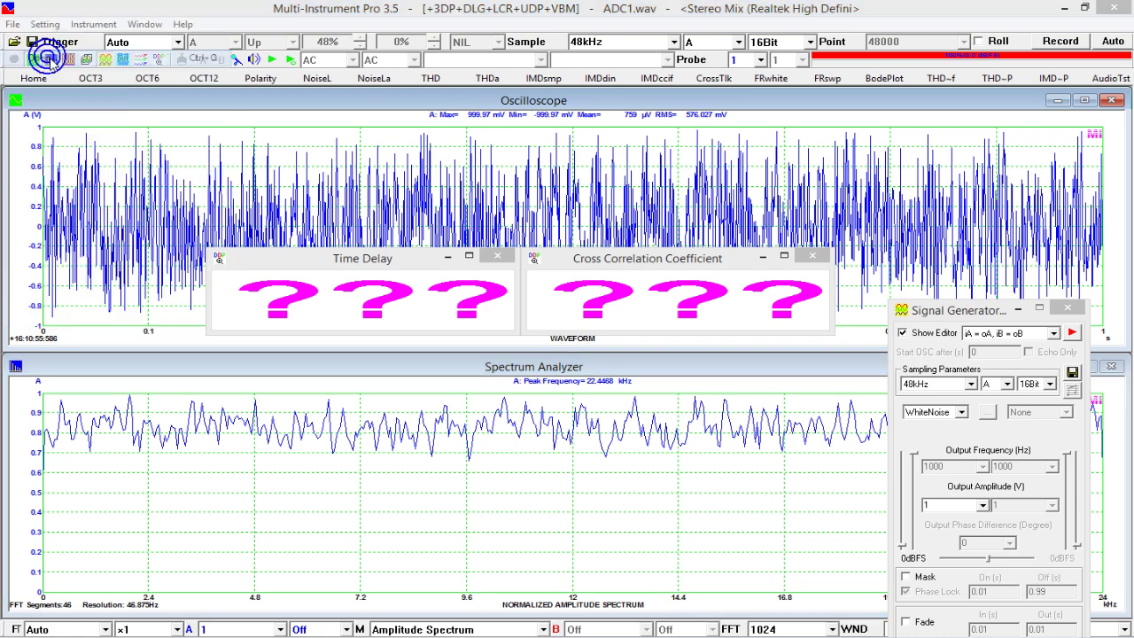
{"action": "left_click_drag", "start_coordinate": [723, 288], "coordinate": [723, 336]}
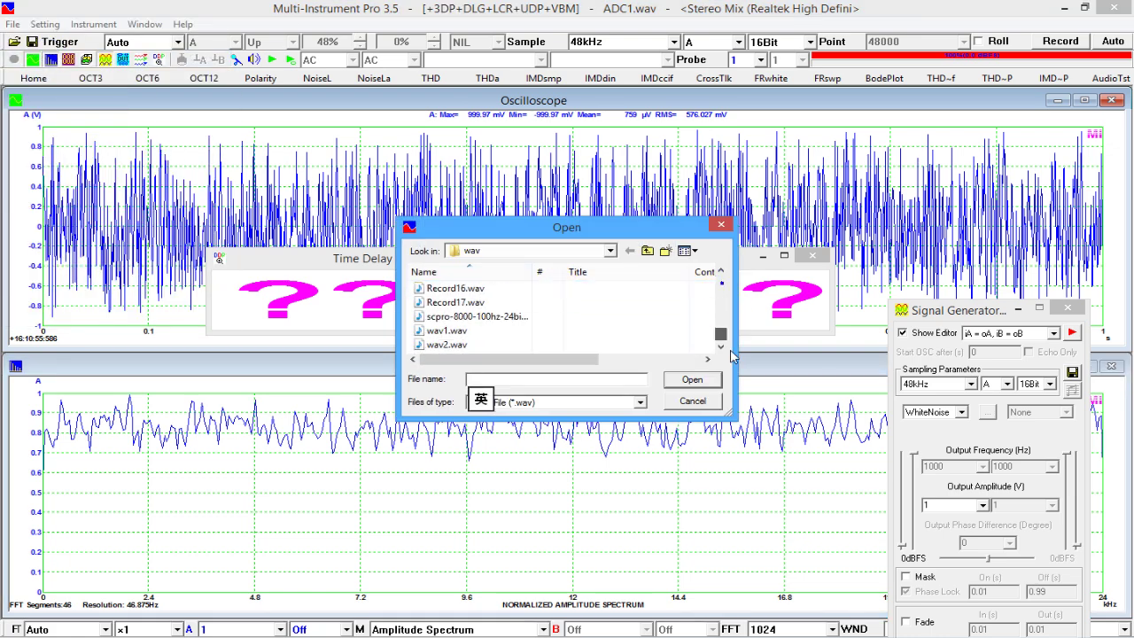
{"action": "double_click", "coordinate": [458, 346]}
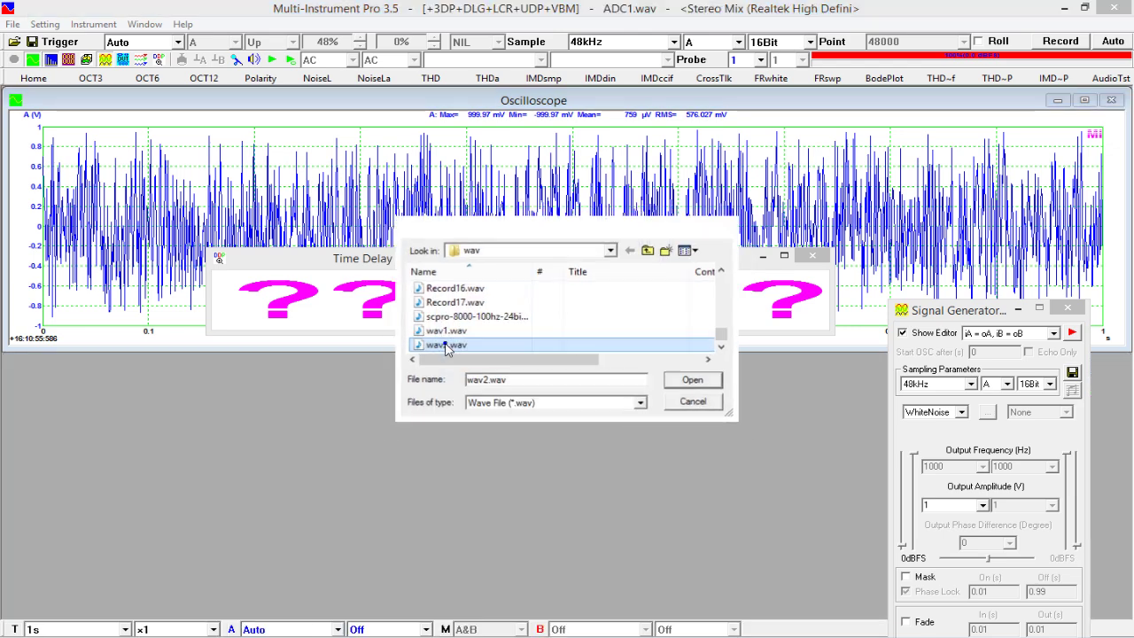
{"action": "left_click", "coordinate": [584, 359]}
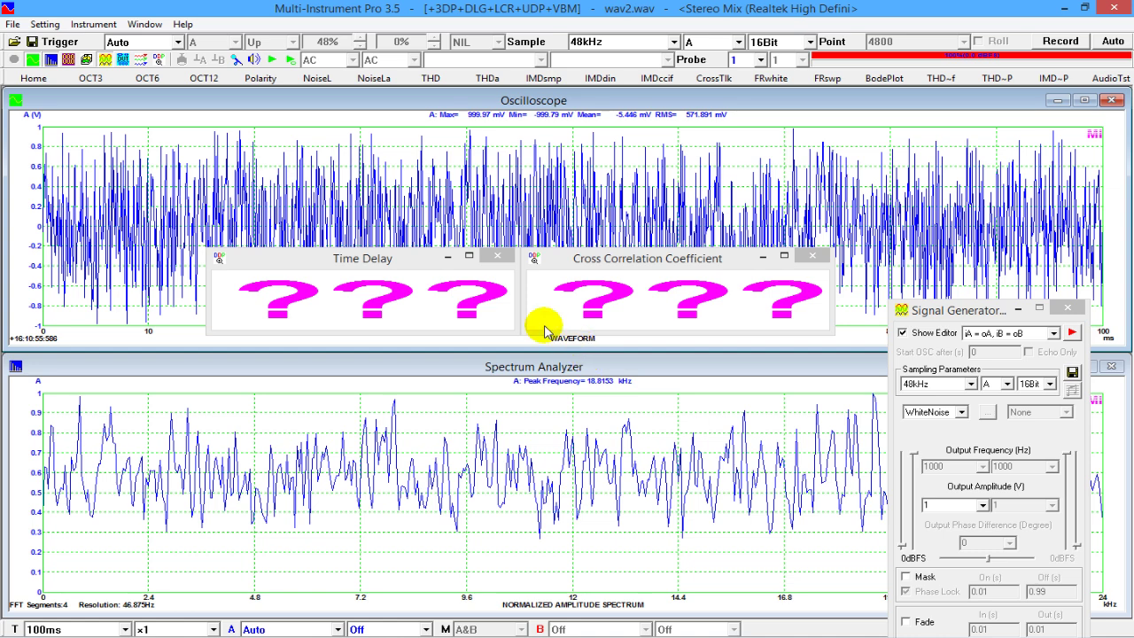
Combine wav1.wav with the opened wav2.wav recording.
{"action": "left_click", "coordinate": [13, 25]}
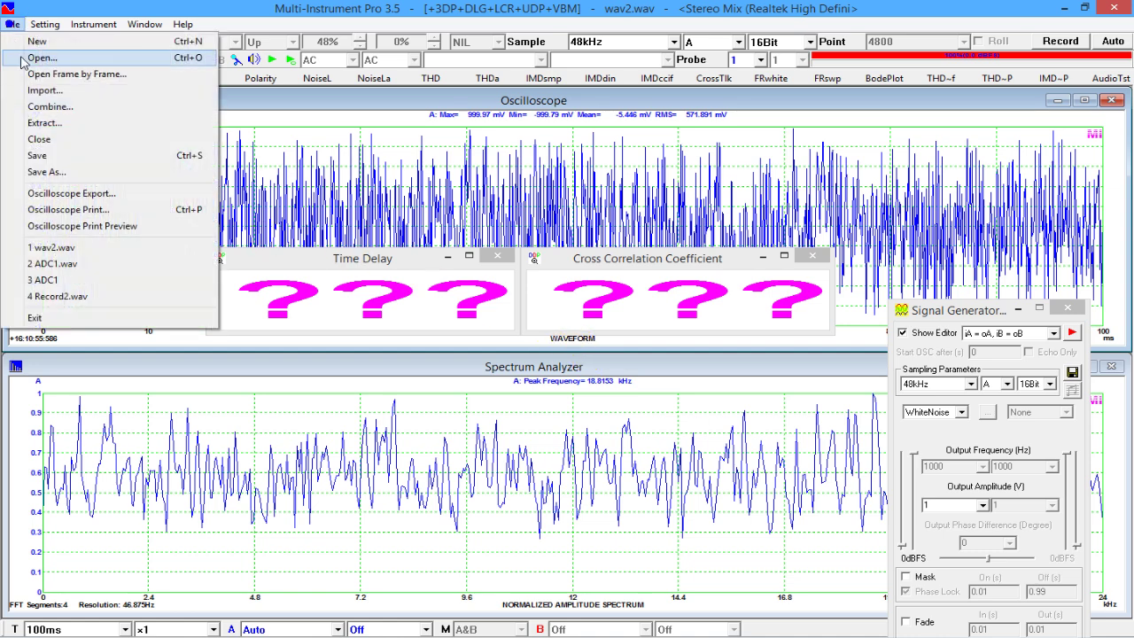
{"action": "left_click", "coordinate": [44, 107]}
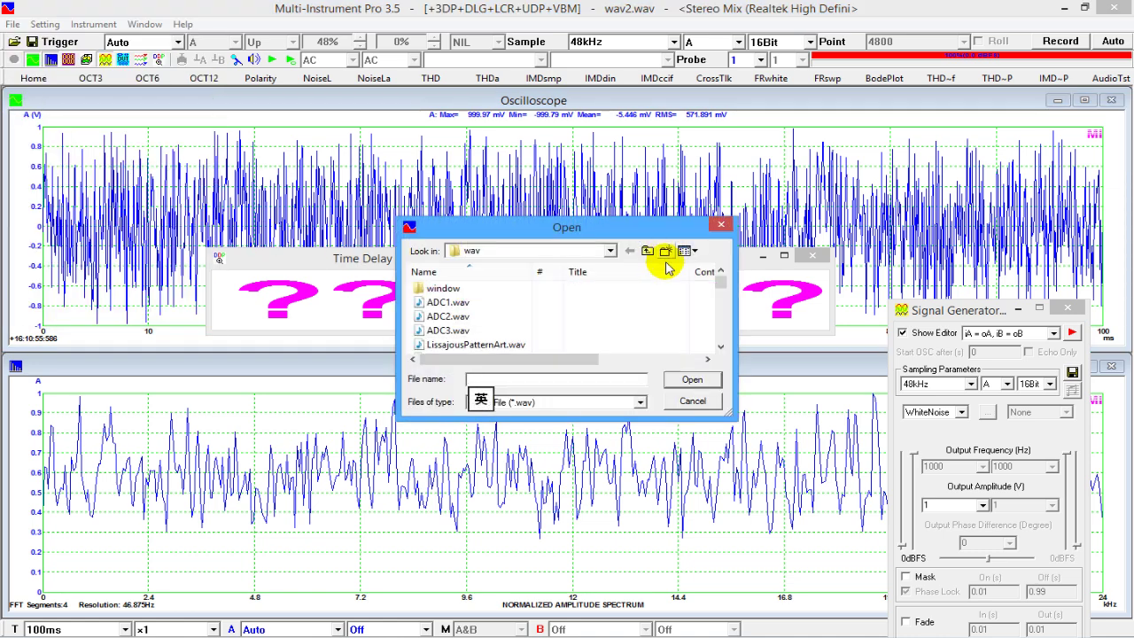
{"action": "left_click_drag", "start_coordinate": [721, 283], "coordinate": [704, 352]}
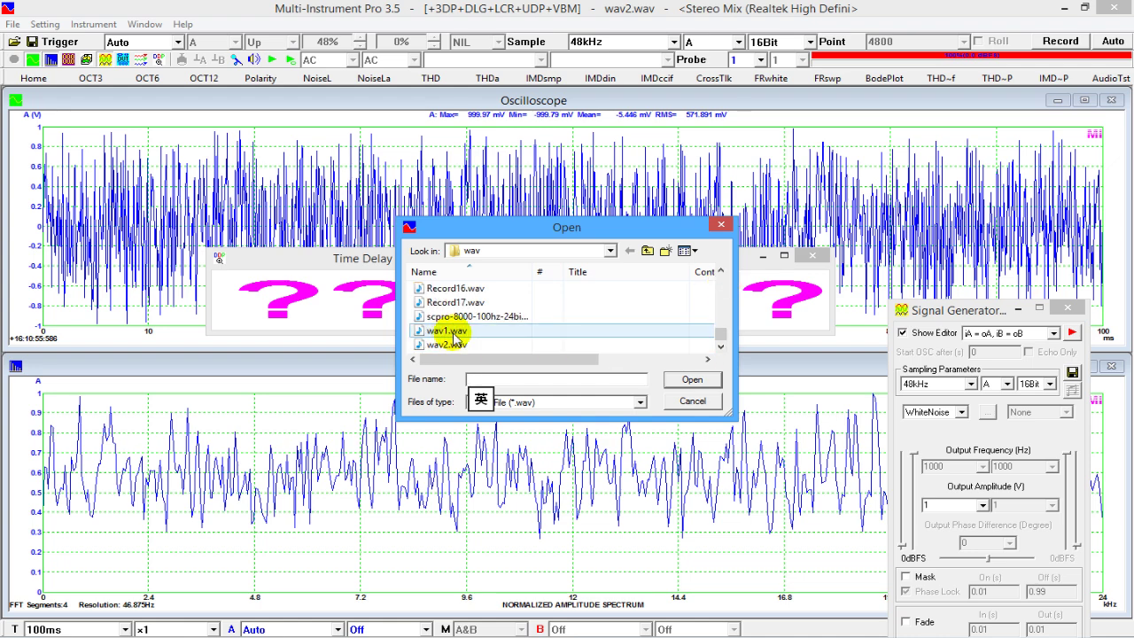
{"action": "left_click", "coordinate": [447, 331]}
{"action": "left_click", "coordinate": [690, 379]}
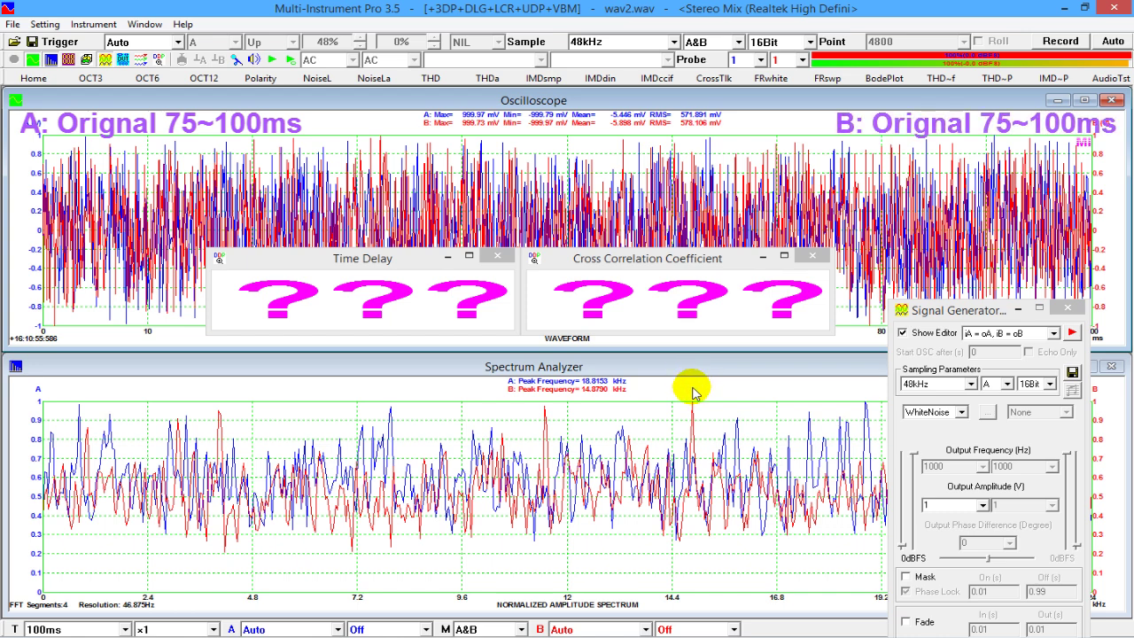
Switch the Spectrum Analyzer from the amplitude spectrum to Cross Correlation for the two noise segments.
{"action": "left_click", "coordinate": [462, 454]}
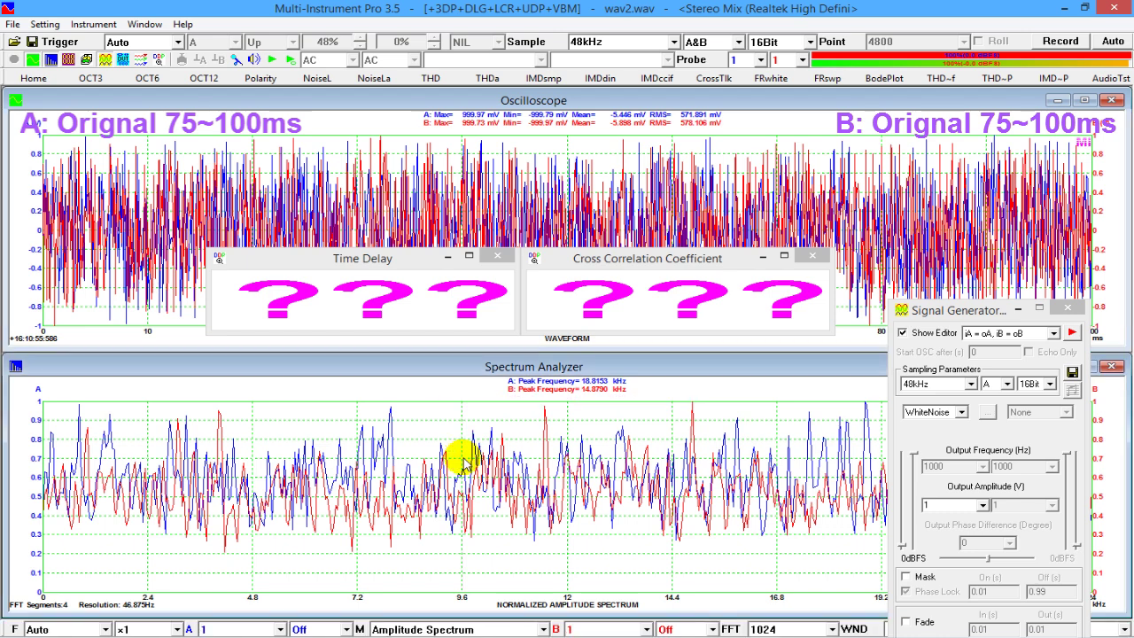
{"action": "left_click", "coordinate": [544, 630]}
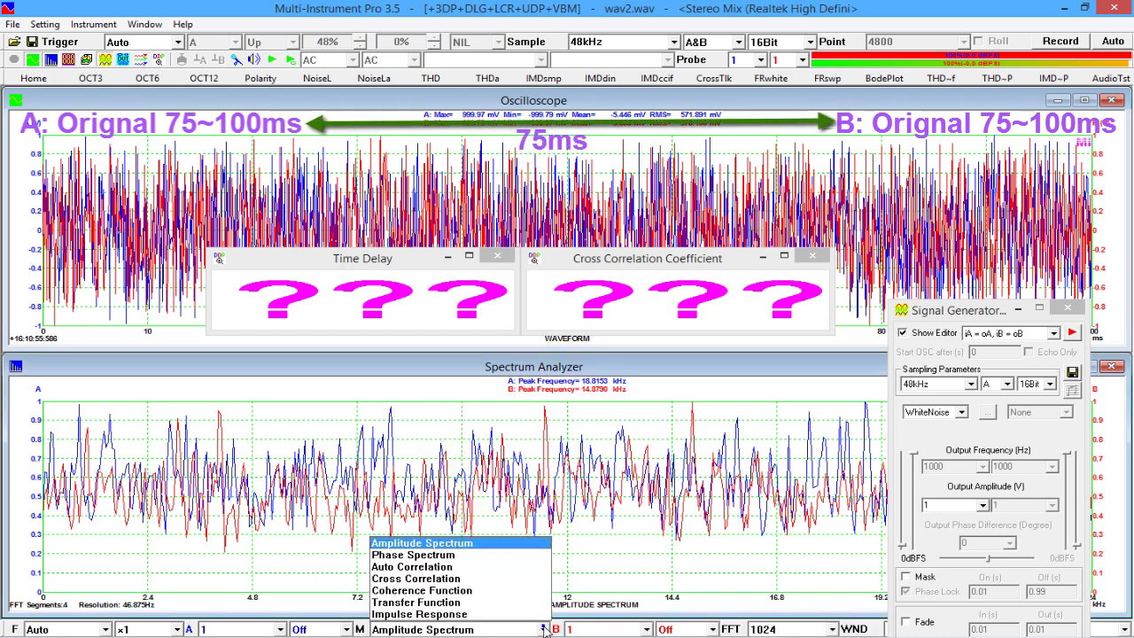
{"action": "left_click", "coordinate": [523, 580]}
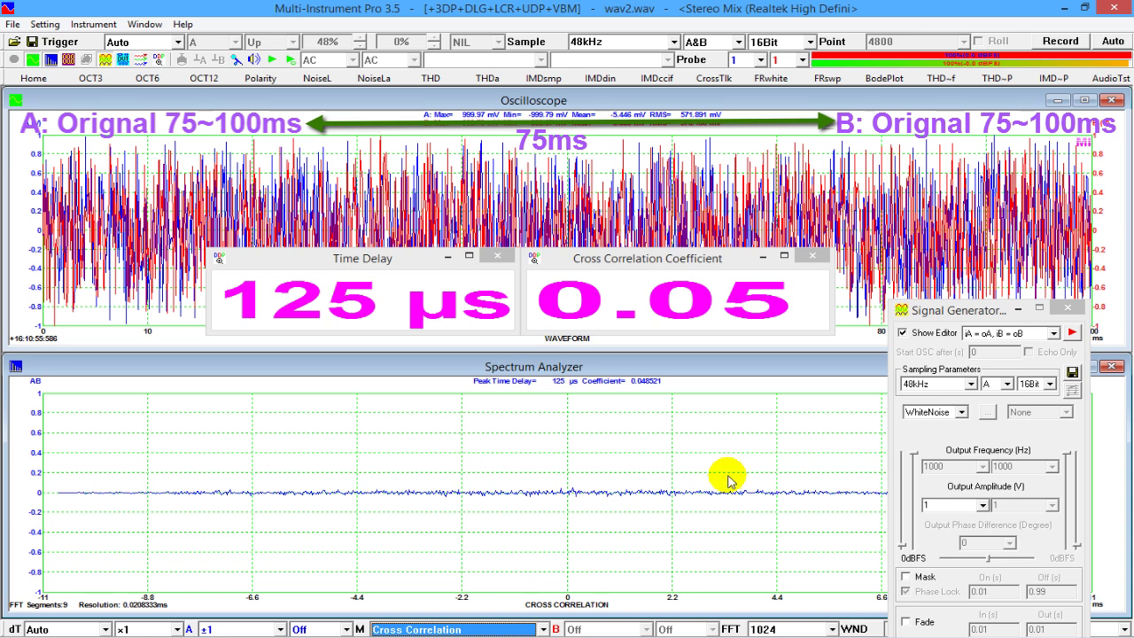
Collapse the Signal Generator's editor and set the cross correlation's FFT size to 16384.
{"action": "left_click", "coordinate": [932, 335]}
{"action": "left_click", "coordinate": [782, 629]}
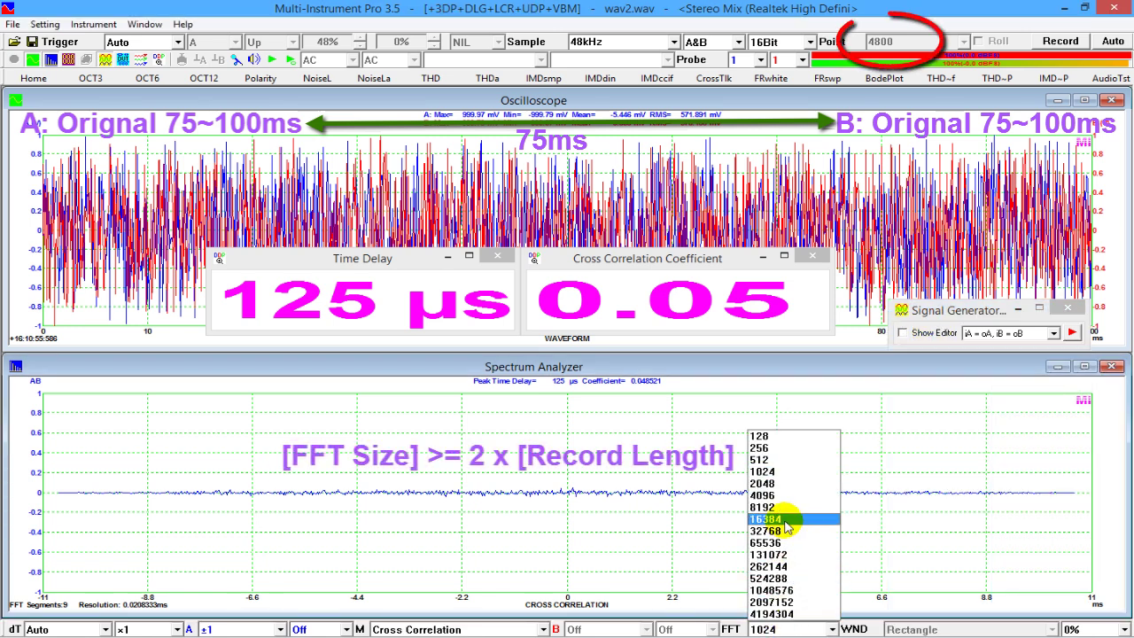
{"action": "left_click", "coordinate": [786, 520]}
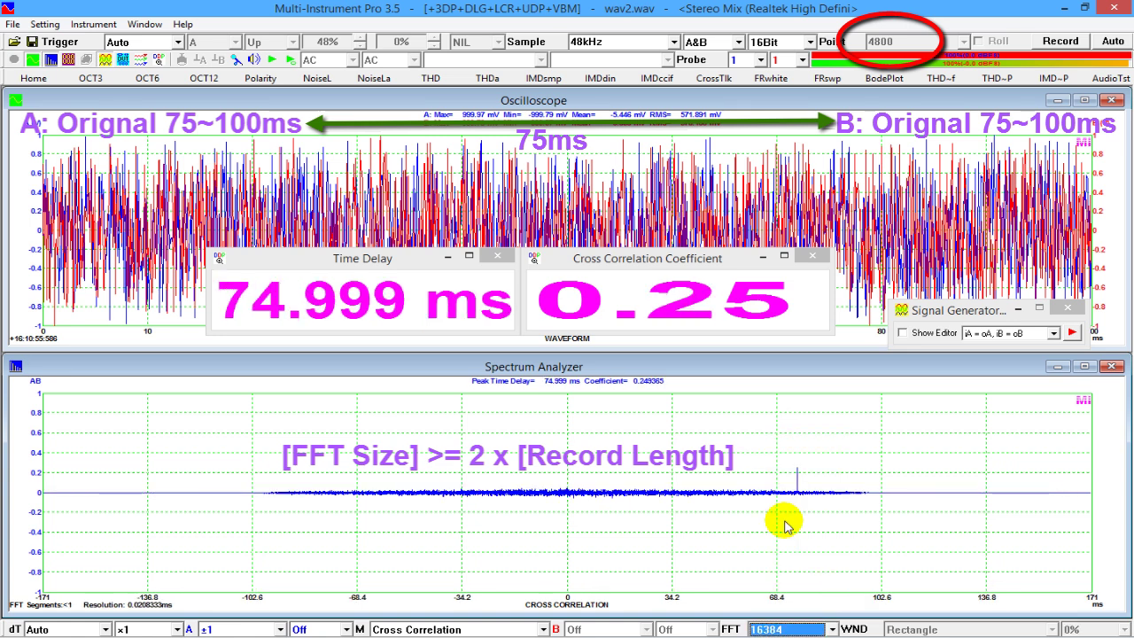
{"action": "left_click", "coordinate": [1032, 545]}
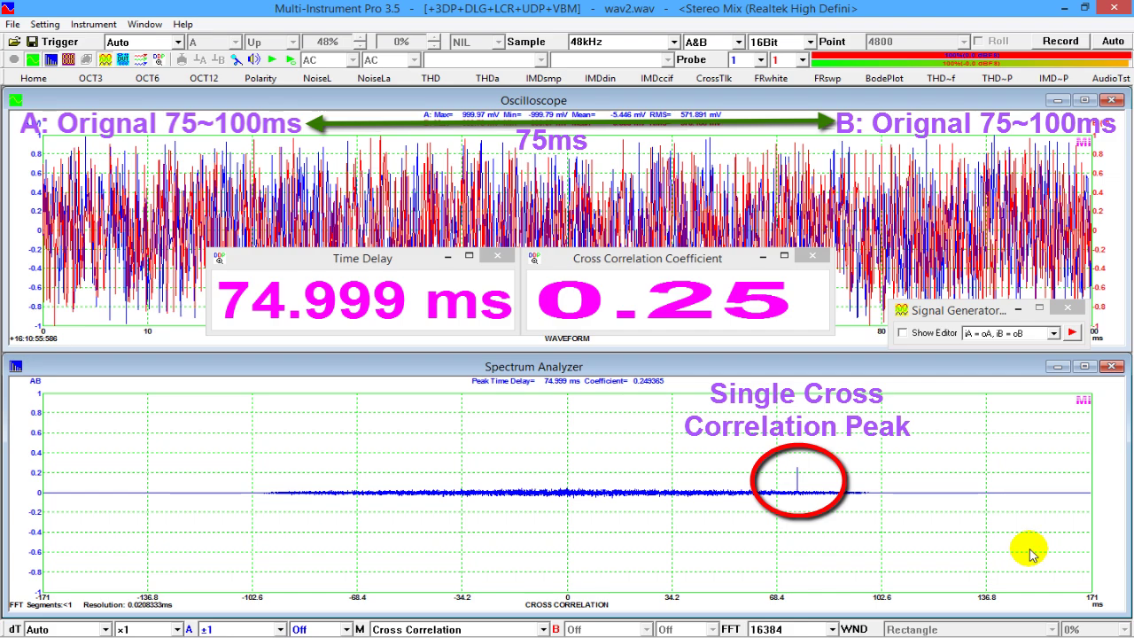